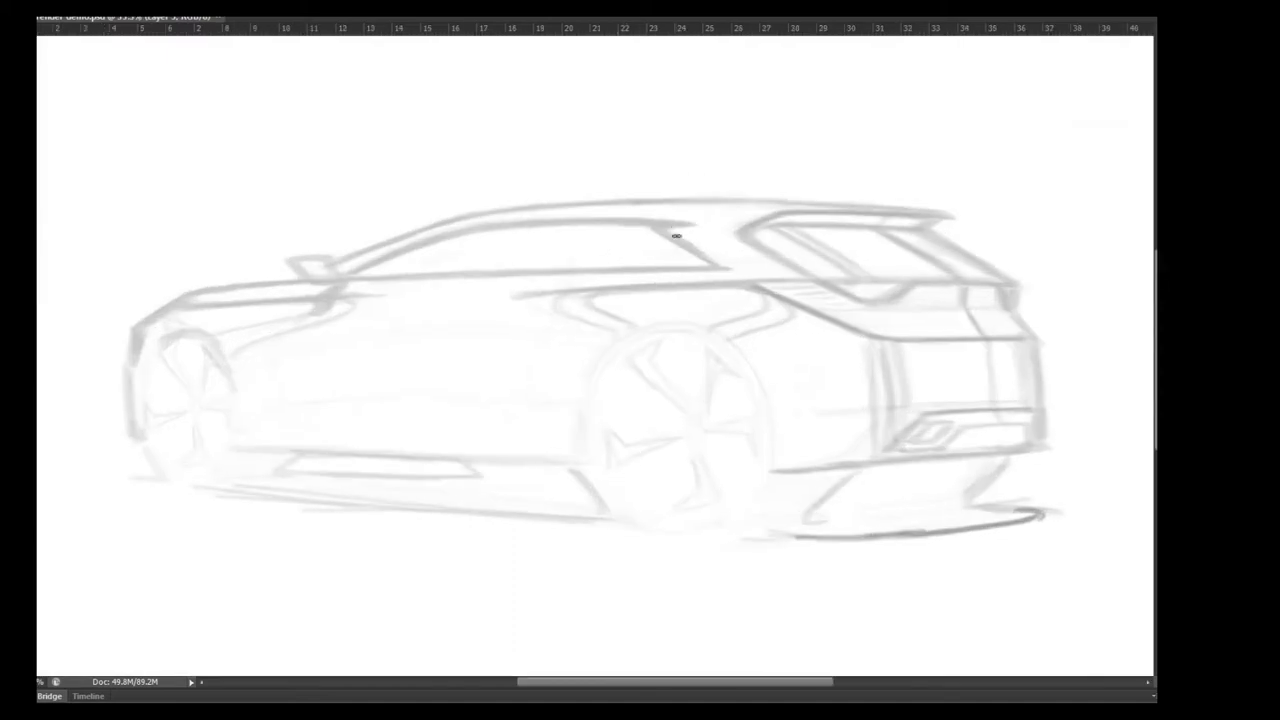
- Ink the roofline, A-pillar, C- and D-pillar edges and rear beltline with dark strokes
left_click_drag(659, 229, 730, 268)
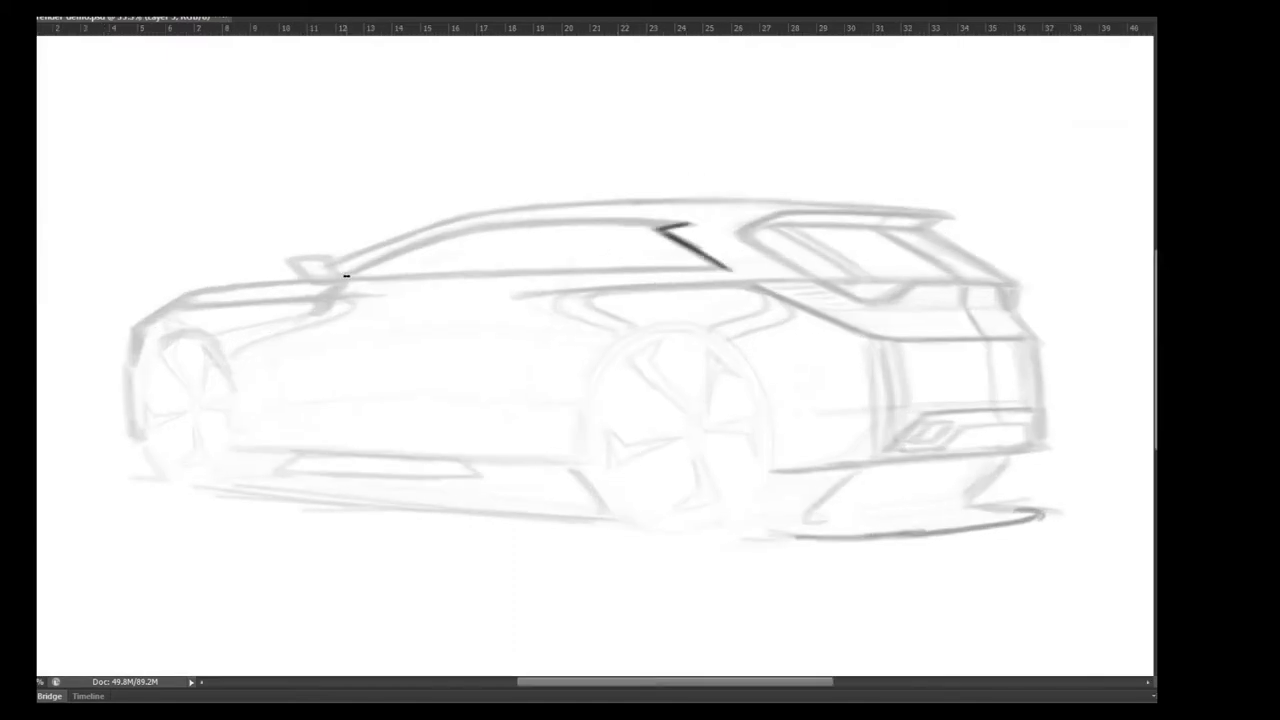
mouse_move(346, 275)
left_mouse_down()
mouse_move(514, 225)
mouse_move(685, 224)
mouse_move(427, 243)
mouse_move(778, 213)
mouse_move(944, 222)
left_mouse_up()
left_click_drag(774, 212, 940, 214)
mouse_move(336, 264)
left_mouse_down()
mouse_move(462, 216)
mouse_move(750, 200)
mouse_move(938, 213)
left_mouse_up()
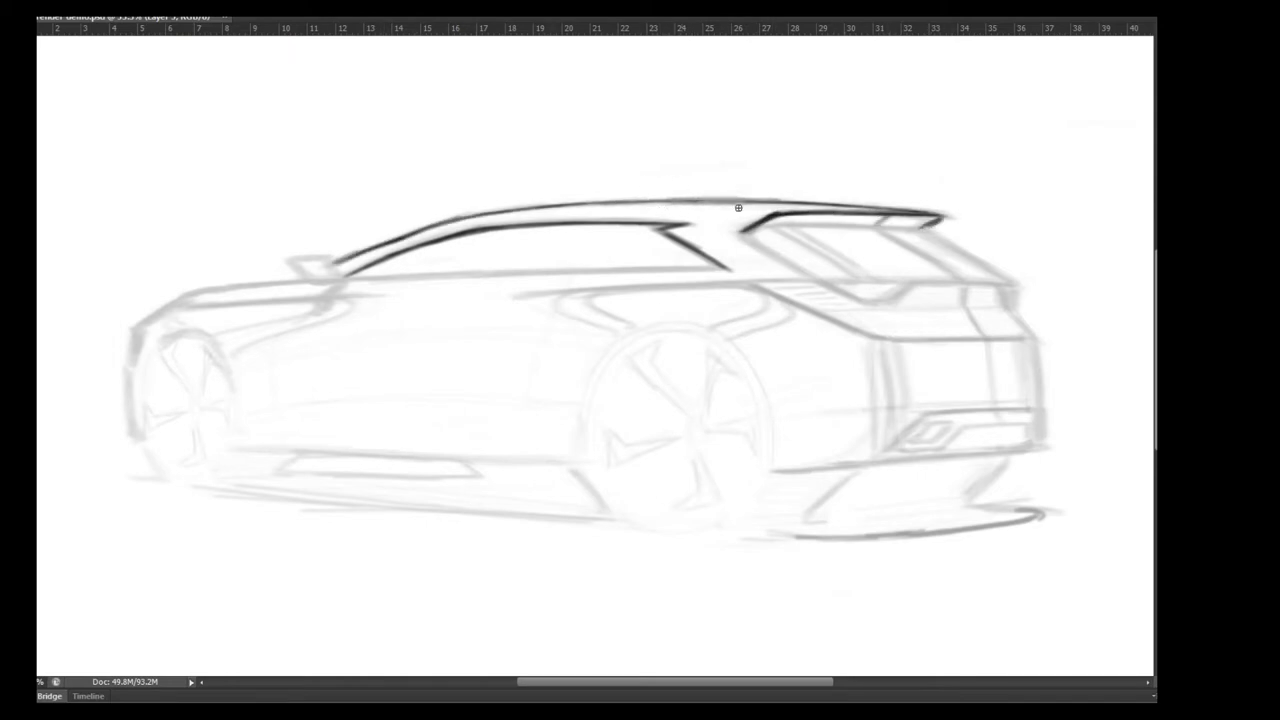
mouse_move(744, 241)
left_mouse_down()
mouse_move(876, 301)
mouse_move(1006, 287)
left_mouse_up()
mouse_move(904, 290)
left_mouse_down()
mouse_move(858, 298)
mouse_move(980, 283)
mouse_move(1001, 300)
left_mouse_up()
left_click_drag(922, 226, 1022, 290)
- Rotate the view and ink the rear roof edge, rear window edges and its inner diagonal line
left_click_drag(640, 440, 614, 414)
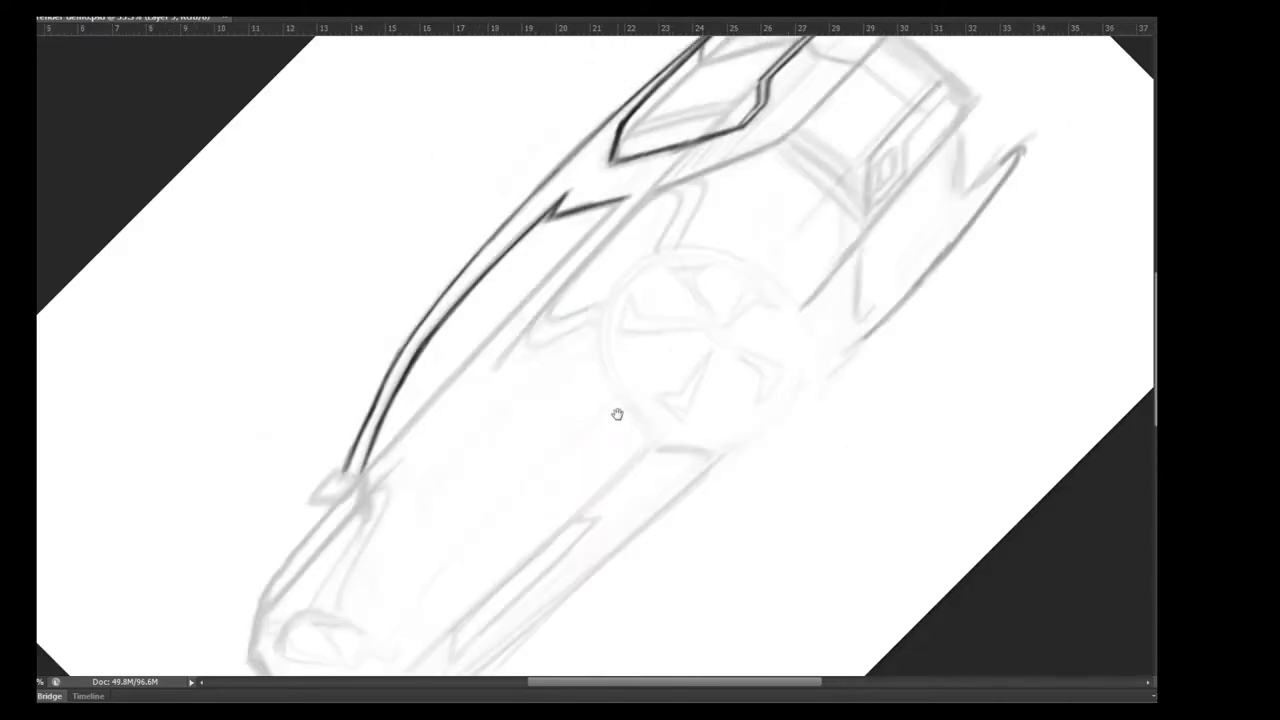
mouse_move(856, 158)
left_mouse_down()
mouse_move(916, 204)
mouse_move(729, 300)
mouse_move(798, 292)
left_mouse_up()
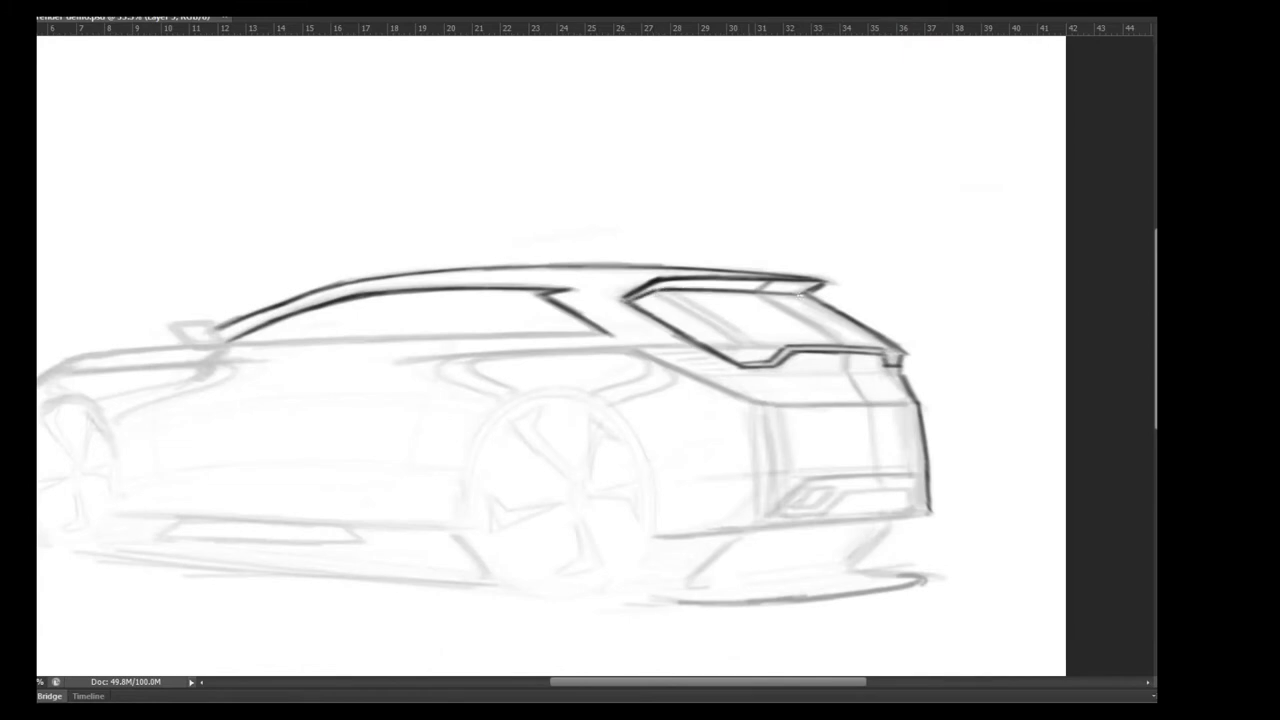
left_click_drag(716, 292, 804, 292)
mouse_move(656, 292)
left_mouse_down()
mouse_move(806, 292)
mouse_move(705, 315)
mouse_move(760, 344)
left_mouse_up()
left_click_drag(704, 348, 780, 346)
left_click_drag(652, 292, 738, 342)
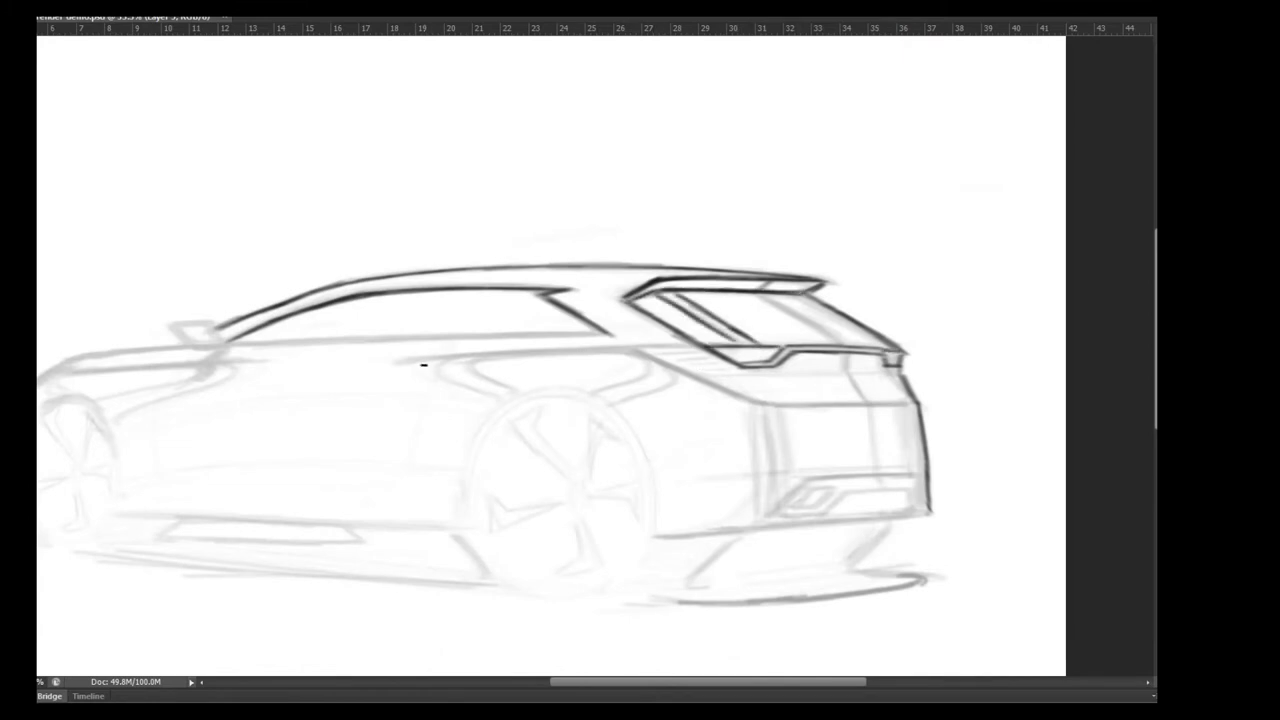
- Ink the side belt line, tailgate, rear bumper with reflector, rocker line and side mirror
left_click_drag(402, 362, 700, 344)
mouse_move(758, 294)
left_mouse_down()
mouse_move(845, 345)
mouse_move(880, 485)
left_mouse_up()
mouse_move(632, 350)
left_mouse_down()
mouse_move(766, 405)
mouse_move(916, 402)
left_mouse_up()
left_click_drag(792, 403, 922, 402)
mouse_move(806, 480)
left_mouse_down()
mouse_move(768, 514)
mouse_move(888, 492)
mouse_move(930, 510)
mouse_move(922, 476)
left_mouse_up()
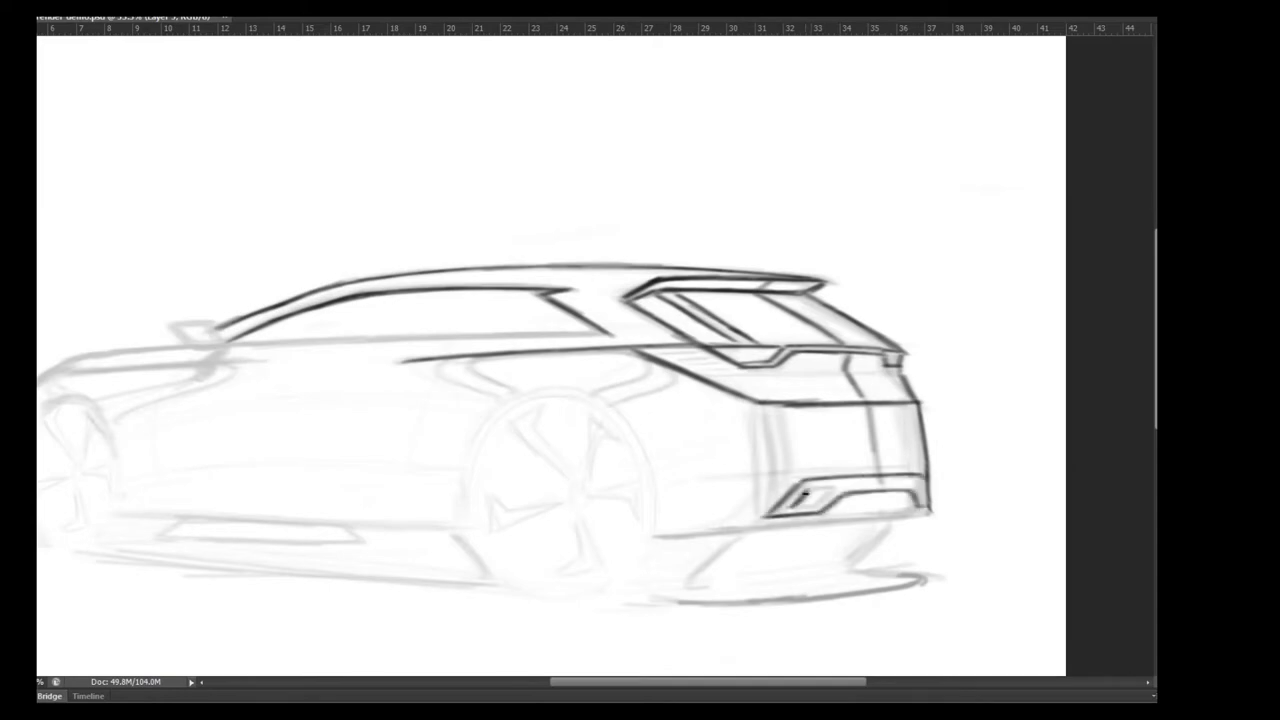
left_click_drag(804, 495, 836, 489)
mouse_move(650, 542)
left_mouse_down()
mouse_move(930, 514)
mouse_move(926, 572)
mouse_move(880, 590)
mouse_move(630, 603)
left_mouse_up()
mouse_move(168, 324)
left_mouse_down()
mouse_move(214, 330)
mouse_move(222, 364)
mouse_move(198, 386)
mouse_move(50, 374)
mouse_move(232, 343)
mouse_move(660, 330)
mouse_move(652, 322)
left_mouse_up()
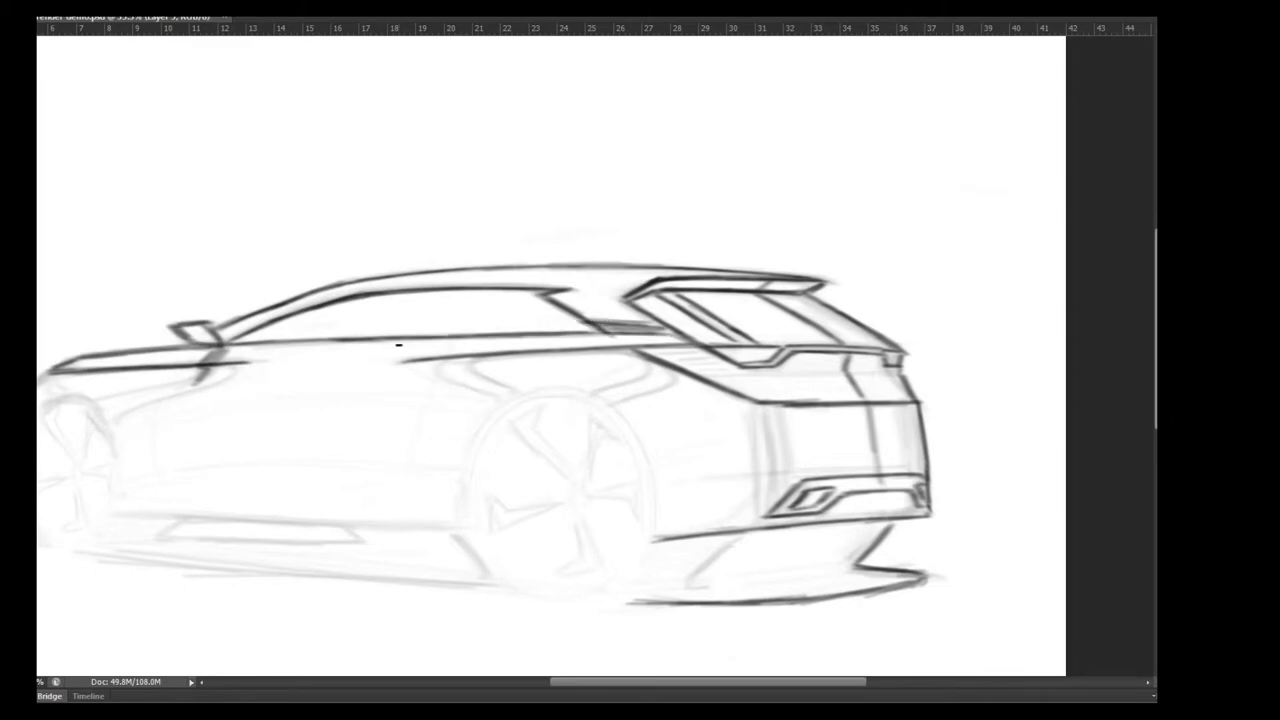
mouse_move(845, 510)
left_mouse_down()
mouse_move(916, 507)
mouse_move(898, 496)
left_mouse_up()
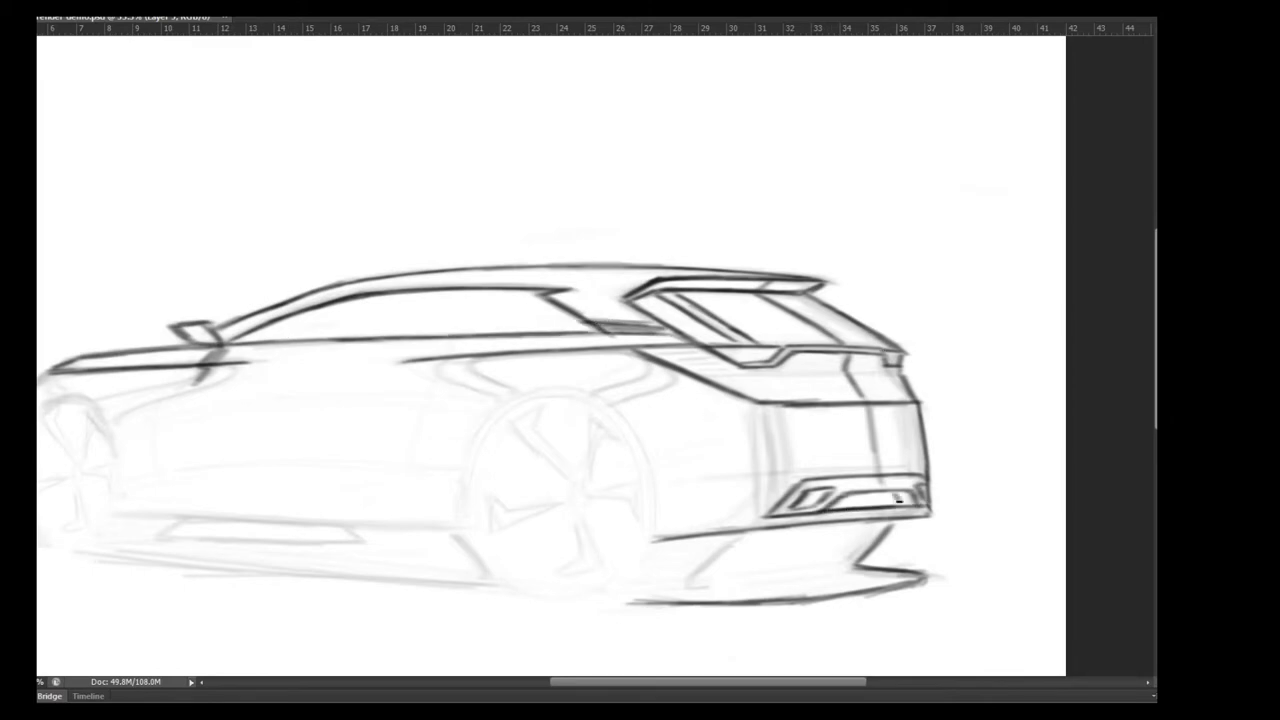
- Darken the front edge, shoulder line, both wheel arches and the rocker and sill lines
key("ctrl+minus")
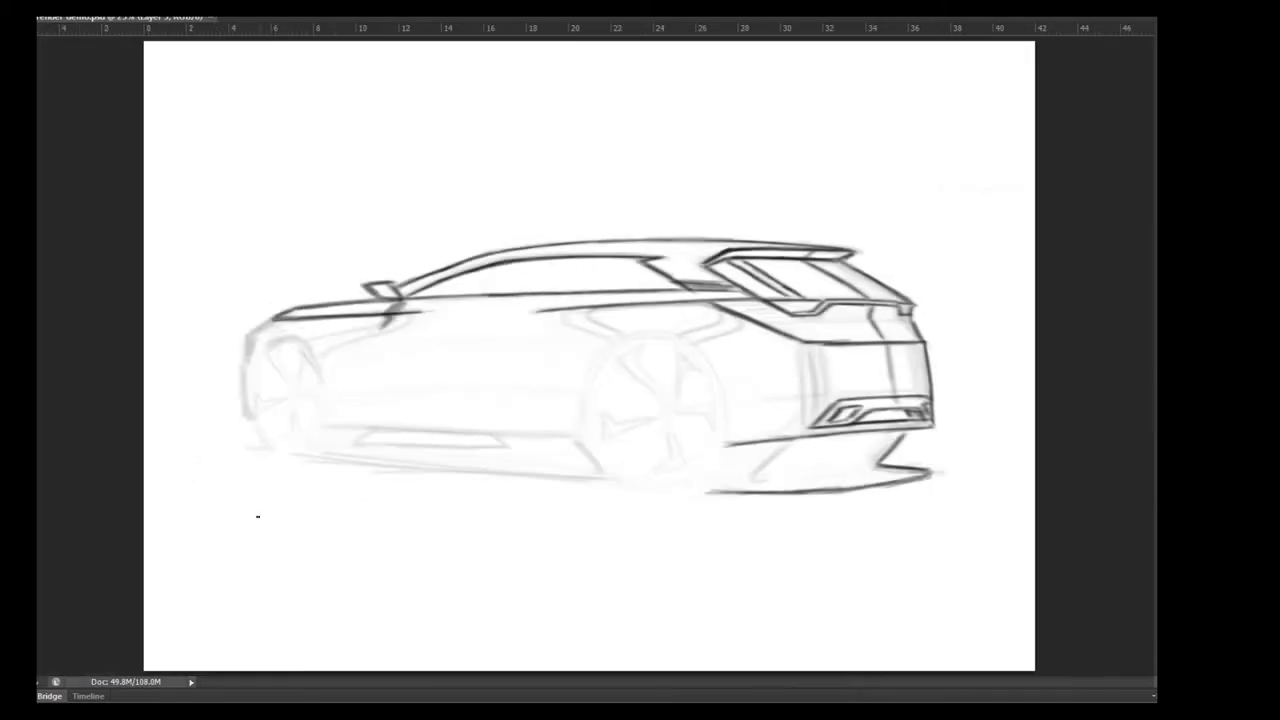
left_click_drag(240, 370, 248, 418)
left_click_drag(240, 340, 238, 374)
mouse_move(392, 316)
left_mouse_down()
mouse_move(310, 340)
mouse_move(328, 420)
left_mouse_up()
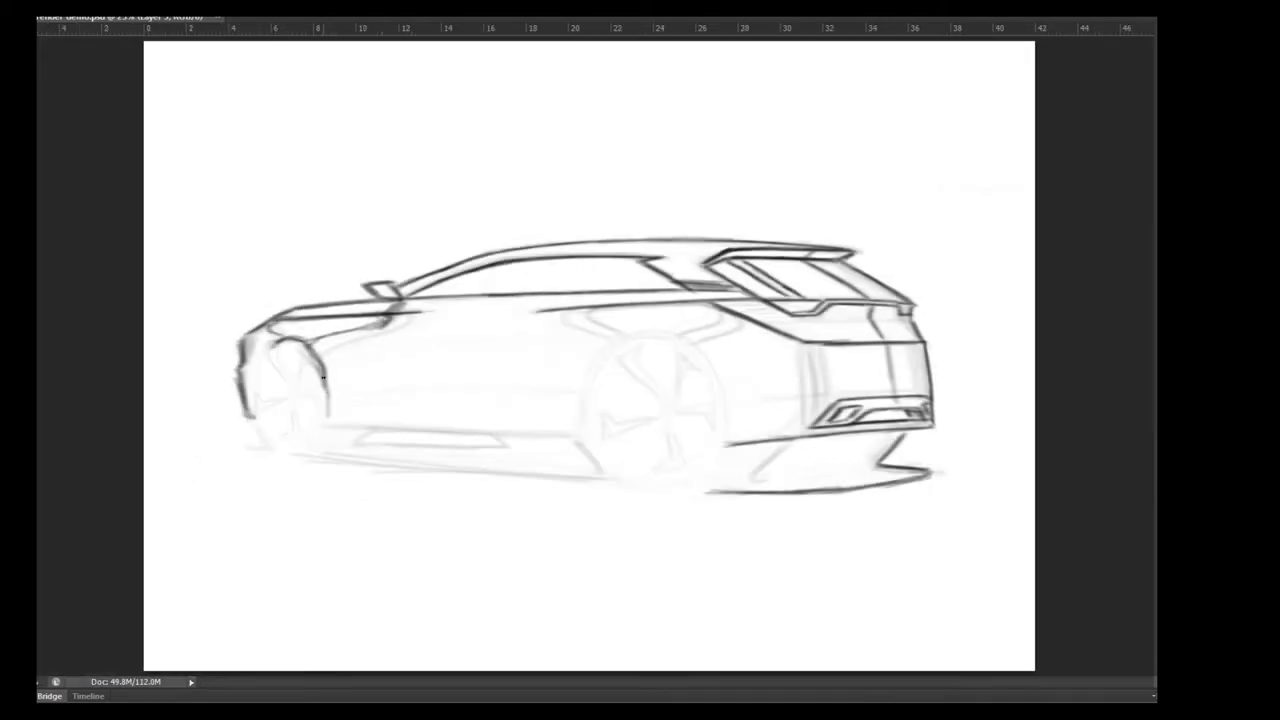
mouse_move(366, 336)
left_mouse_down()
mouse_move(397, 317)
mouse_move(325, 360)
left_mouse_up()
mouse_move(556, 310)
left_mouse_down()
mouse_move(630, 336)
mouse_move(618, 348)
left_mouse_up()
left_click_drag(680, 306, 746, 348)
left_click_drag(320, 426, 575, 434)
mouse_move(365, 412)
left_mouse_down()
mouse_move(545, 416)
mouse_move(500, 396)
mouse_move(538, 416)
mouse_move(366, 412)
left_mouse_up()
- Sketch the small trapezoid under the body, the long ground line and a hook near the rear wheel
mouse_move(325, 368)
left_mouse_down()
mouse_move(606, 340)
mouse_move(588, 356)
left_mouse_up()
key("ctrl+z")
left_click_drag(500, 441, 354, 446)
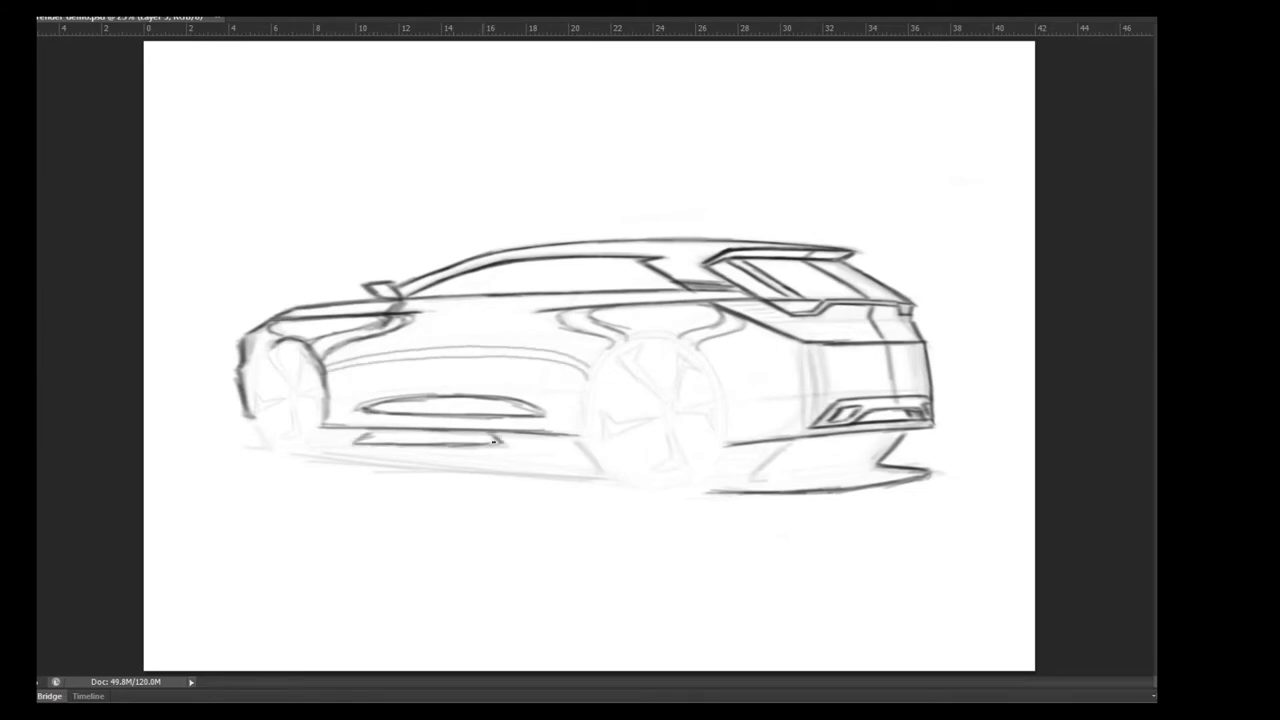
mouse_move(262, 426)
left_mouse_down()
mouse_move(242, 446)
mouse_move(598, 477)
left_mouse_up()
left_click_drag(578, 446, 596, 476)
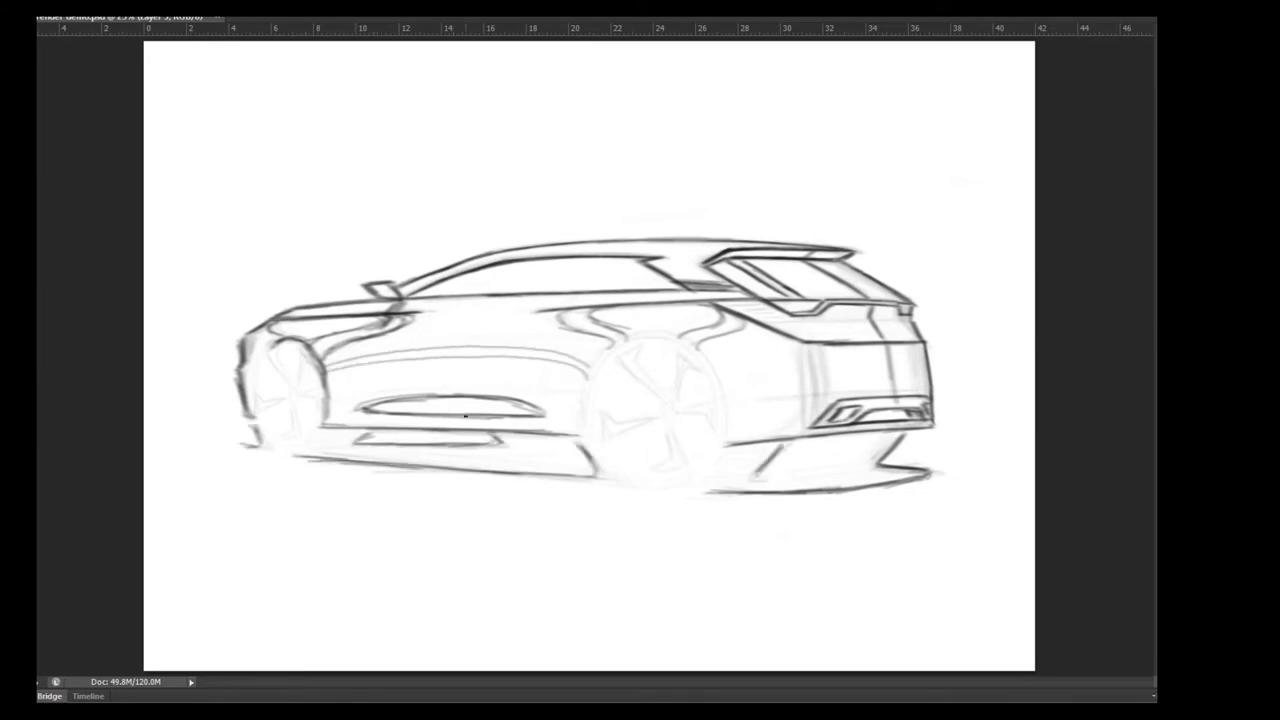
- Rotate and zoom the view to draw an ellipse and arc around the rear wheel, then reset the view
key("r")
mouse_move(767, 455)
left_mouse_down()
mouse_move(683, 320)
mouse_move(610, 358)
mouse_move(615, 420)
mouse_move(745, 465)
left_mouse_up()
scroll(683, 320, "up", 5)
left_click_drag(620, 420, 700, 455)
left_click_drag(700, 455, 597, 589)
scroll(597, 589, "up", 4)
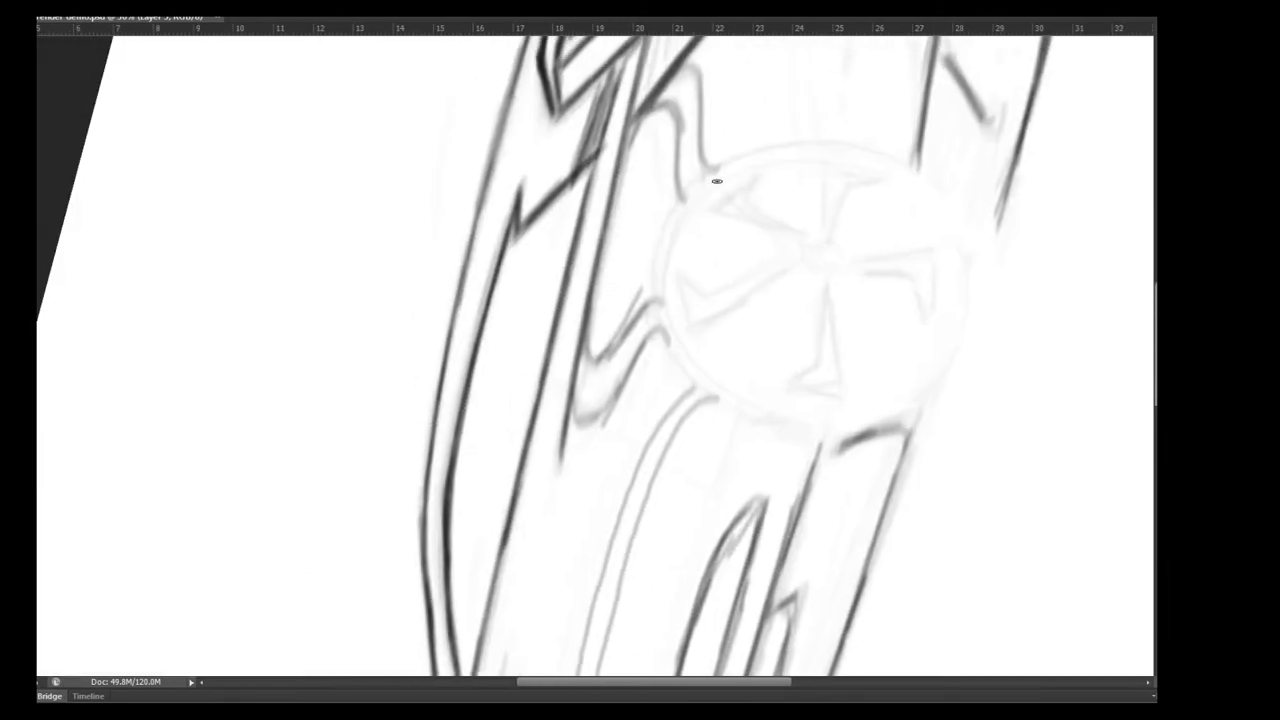
mouse_move(705, 167)
left_mouse_down()
mouse_move(880, 146)
mouse_move(920, 162)
left_mouse_up()
left_click_drag(686, 378, 778, 429)
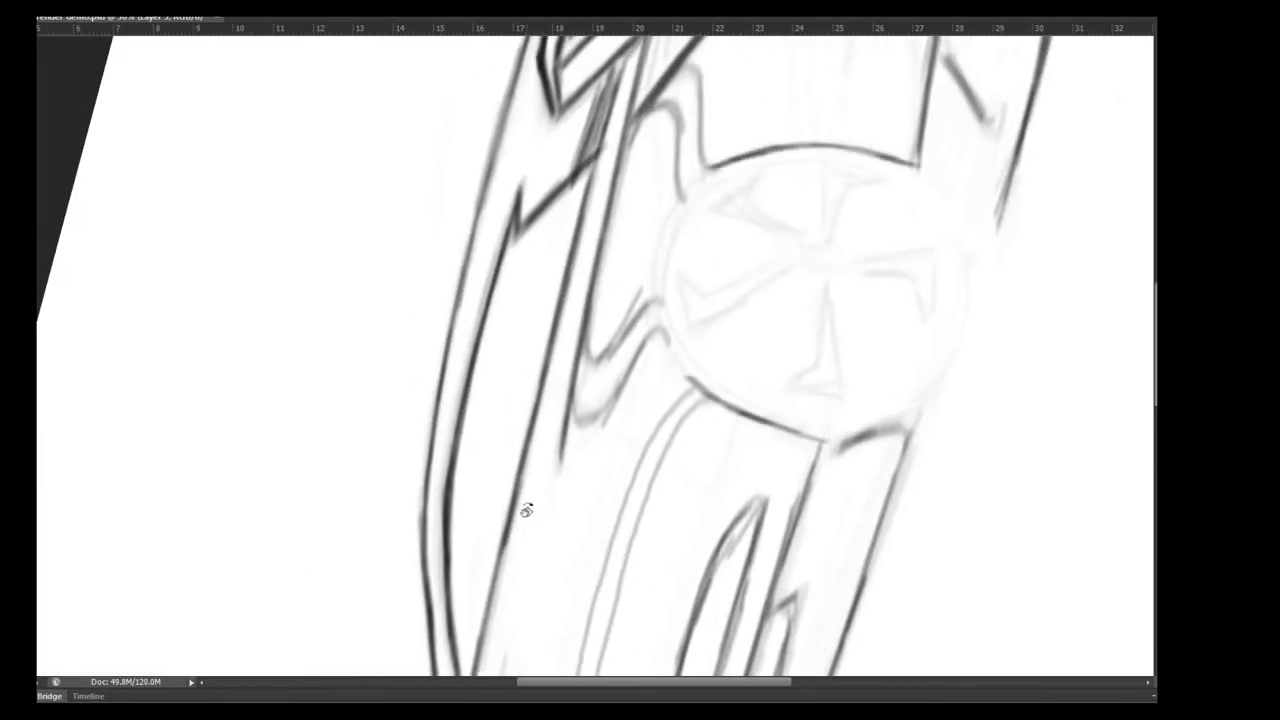
left_click_drag(523, 509, 646, 434)
mouse_move(540, 446)
left_mouse_down()
mouse_move(586, 431)
mouse_move(700, 458)
mouse_move(745, 533)
left_mouse_up()
key("Escape")
key("ctrl+0")
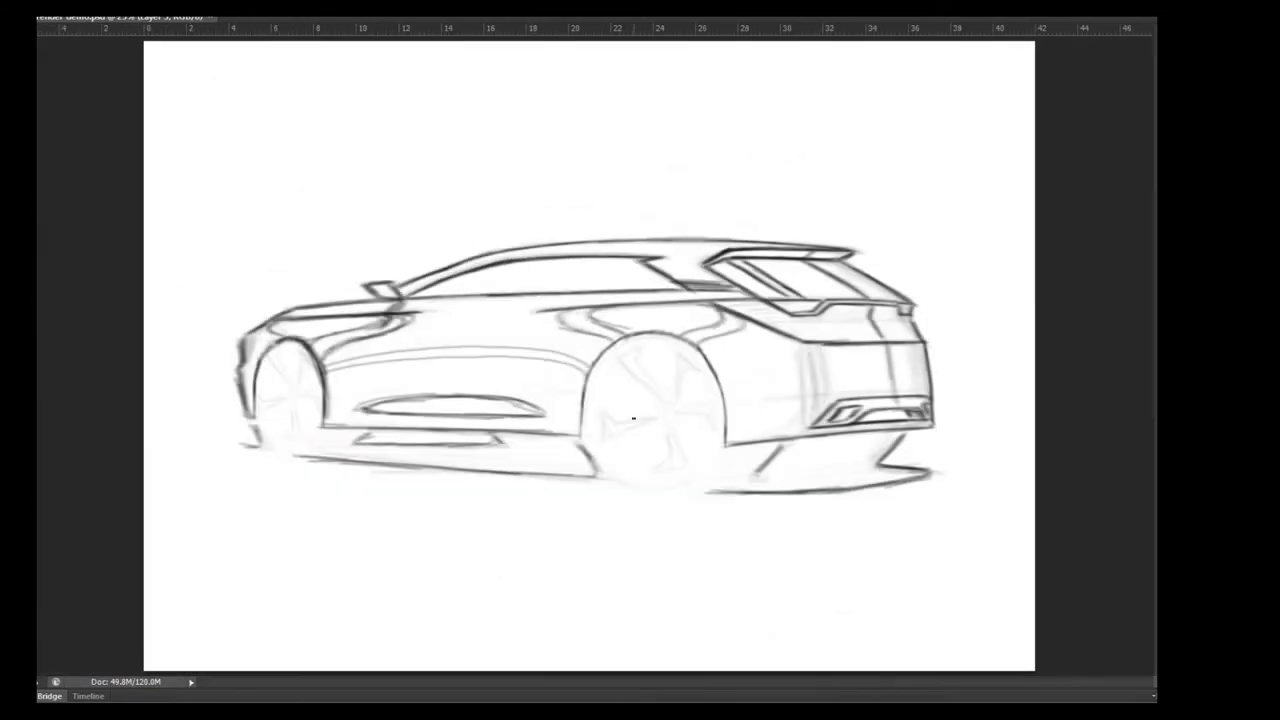
- Sketch triangular spokes in the rear and front wheels and add short horizontal strokes near the rear
left_click_drag(620, 348, 655, 400)
mouse_move(600, 440)
left_mouse_down()
mouse_move(652, 410)
mouse_move(695, 472)
left_mouse_up()
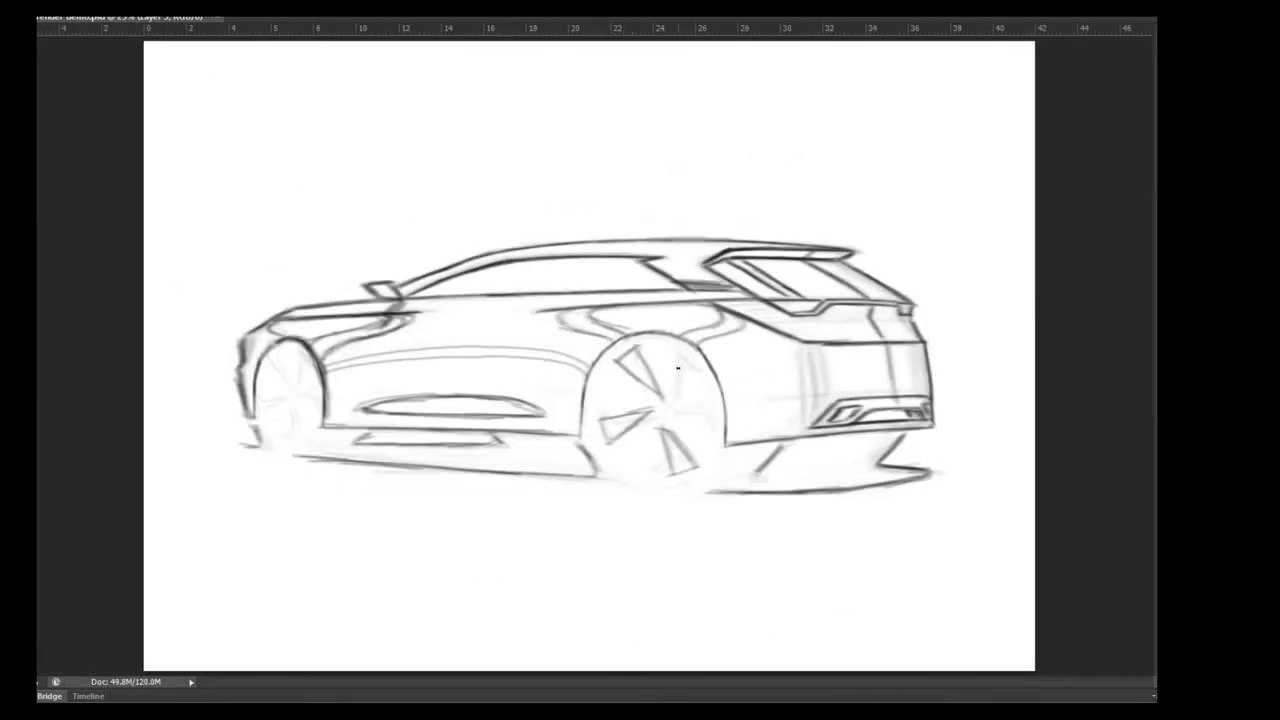
mouse_move(670, 400)
left_mouse_down()
mouse_move(700, 358)
mouse_move(716, 430)
left_mouse_up()
left_click_drag(265, 410, 318, 438)
left_click_drag(316, 360, 298, 387)
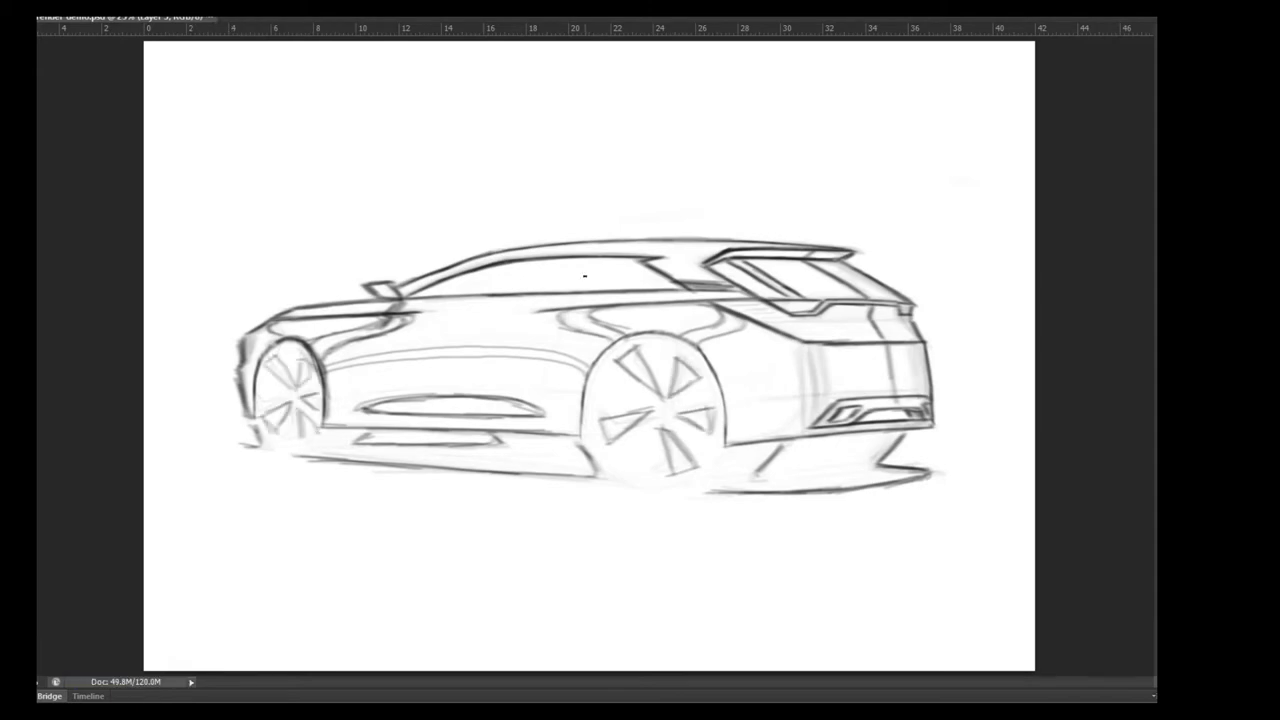
scroll(585, 276, "up", 2)
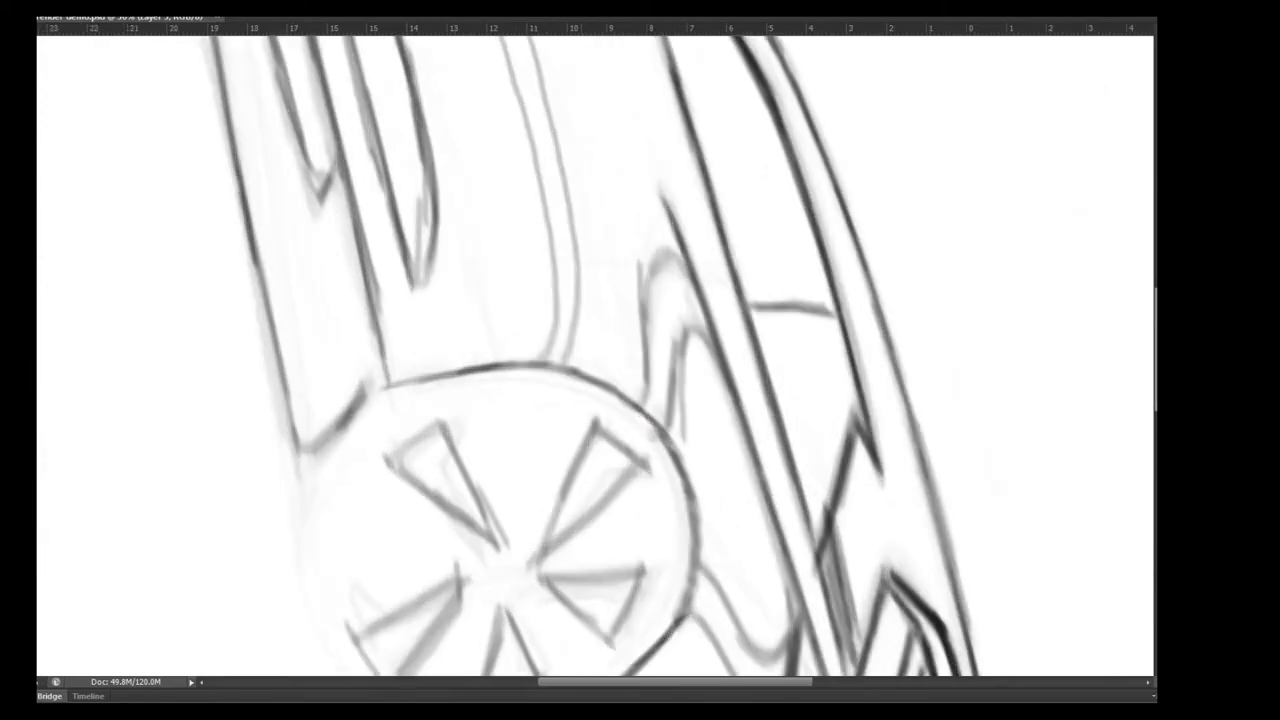
mouse_move(540, 318)
left_mouse_down()
mouse_move(628, 322)
mouse_move(548, 332)
mouse_move(638, 340)
left_mouse_up()
left_click_drag(546, 348, 638, 352)
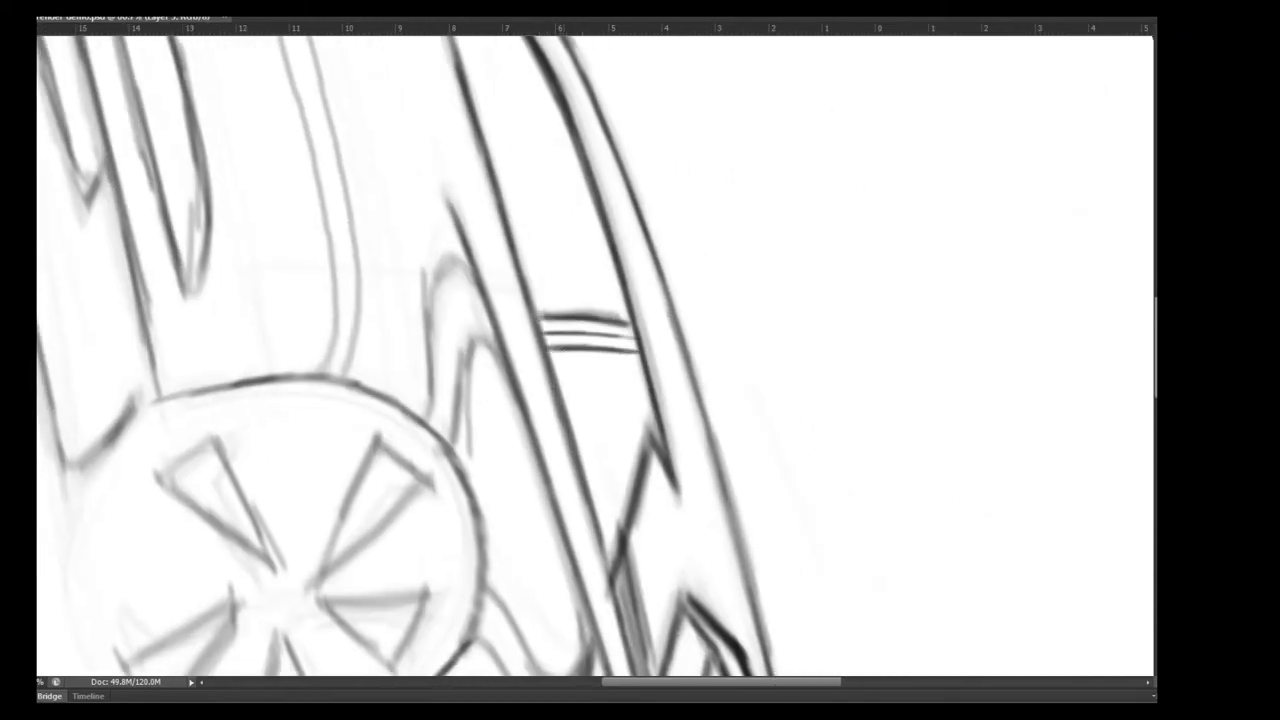
- Fit the whole car on screen and paint a dark test dab near the top-right corner
key("ctrl+0")
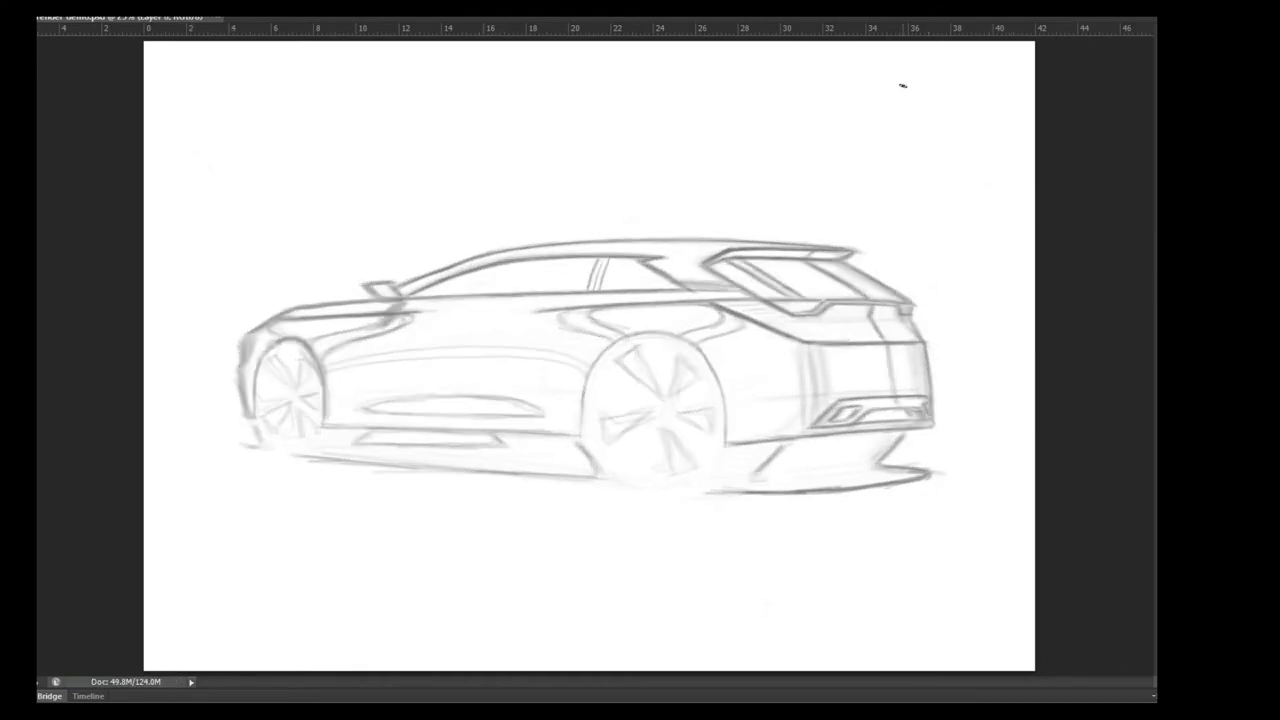
mouse_move(913, 98)
left_mouse_down()
mouse_move(917, 108)
mouse_move(885, 113)
mouse_move(952, 116)
left_mouse_up()
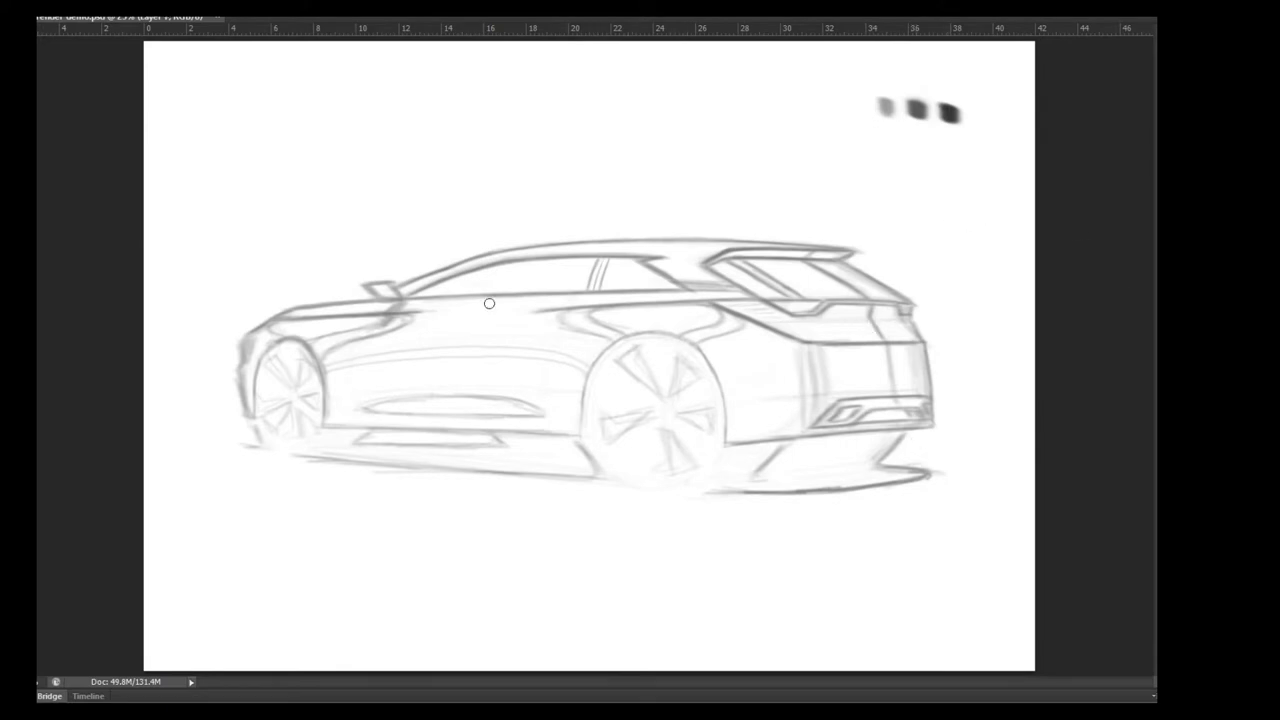
- Start a Pen path under the rear bumper, tracing the ground shadow, front wheel arch and sill
left_click(908, 430)
left_click_drag(887, 456, 893, 465)
left_click(926, 474)
left_click_drag(772, 494, 720, 493)
left_click(297, 456)
left_click_drag(280, 452, 339, 458)
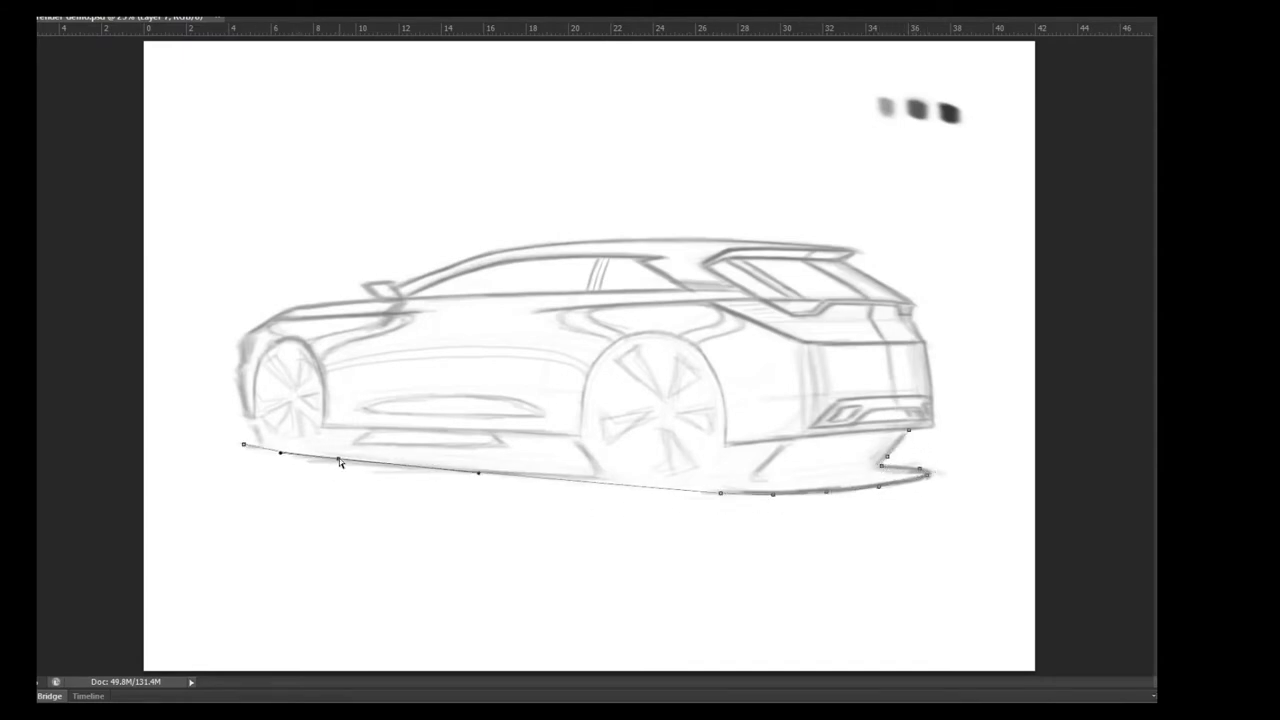
left_click(242, 443)
left_click(253, 430)
left_click_drag(294, 343, 311, 342)
left_click(318, 368)
left_click_drag(322, 427, 375, 427)
left_click(358, 442)
- Carry the path over the rear wheel arch, close it at the start, then undo the black fill
left_click(499, 444)
left_click(578, 436)
left_click_drag(613, 343, 705, 341)
left_click(711, 368)
left_click(720, 390)
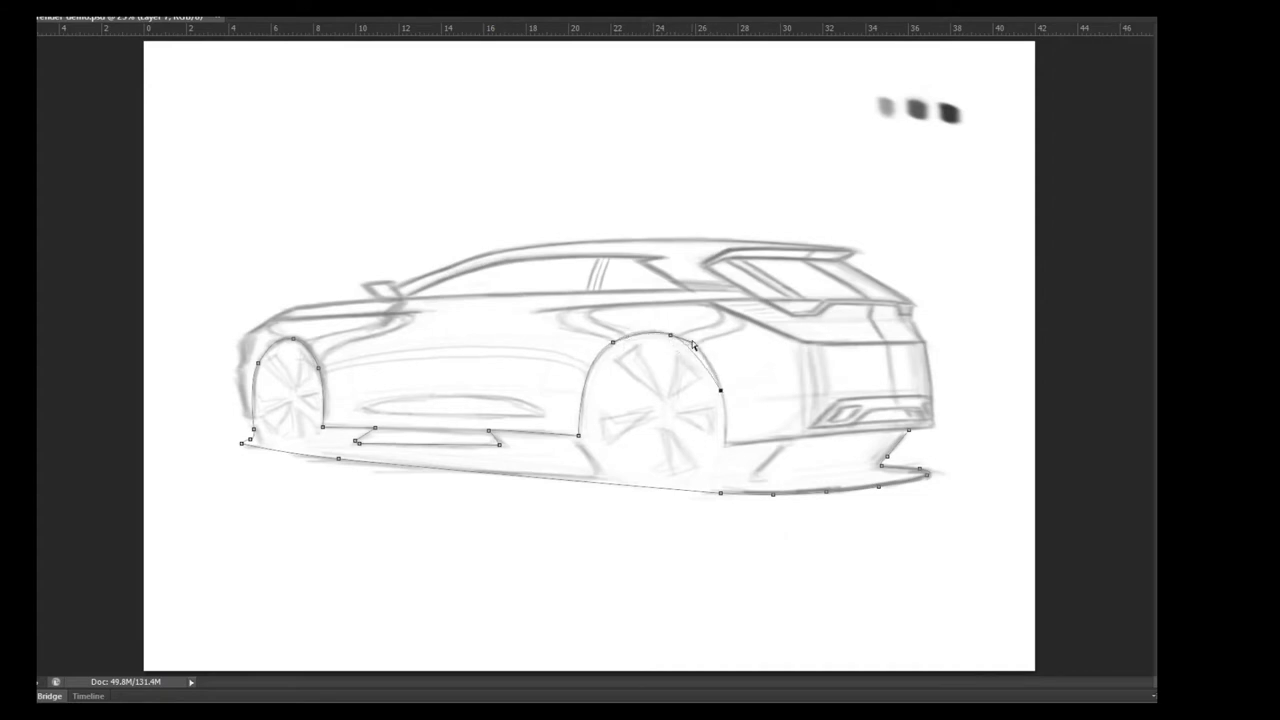
left_click_drag(725, 442, 725, 460)
left_click(908, 431)
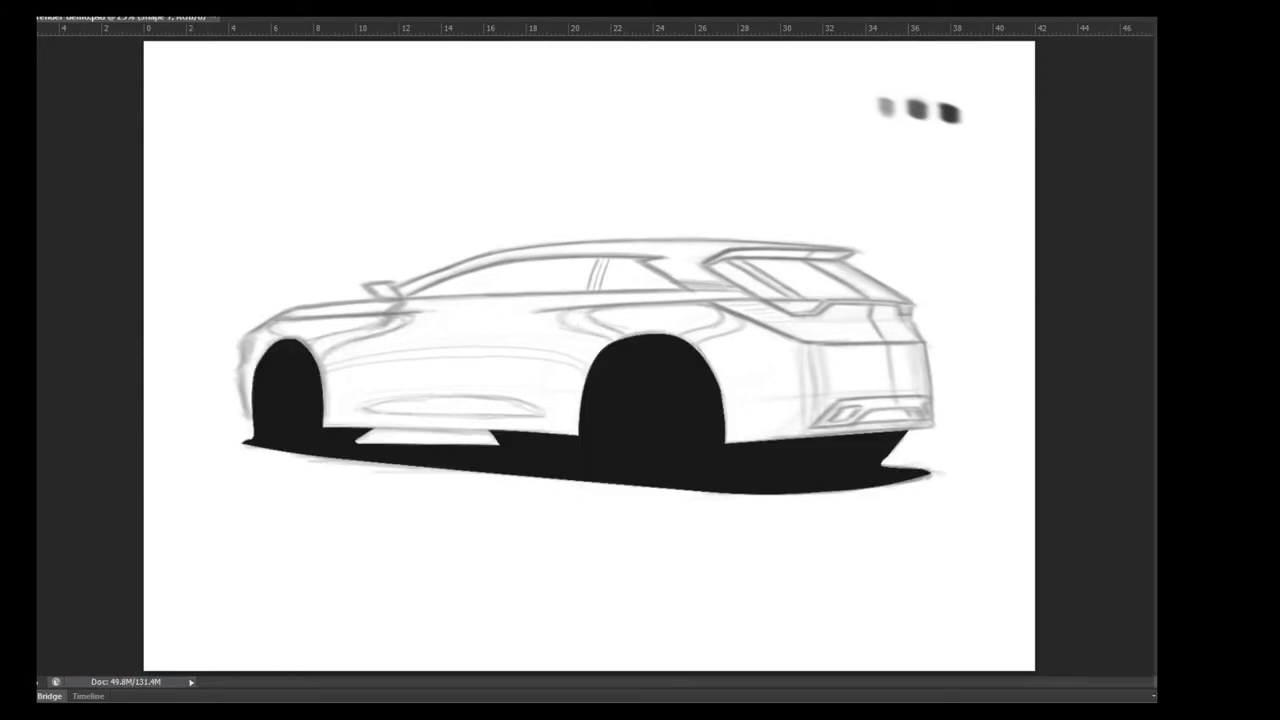
key("ctrl+z")
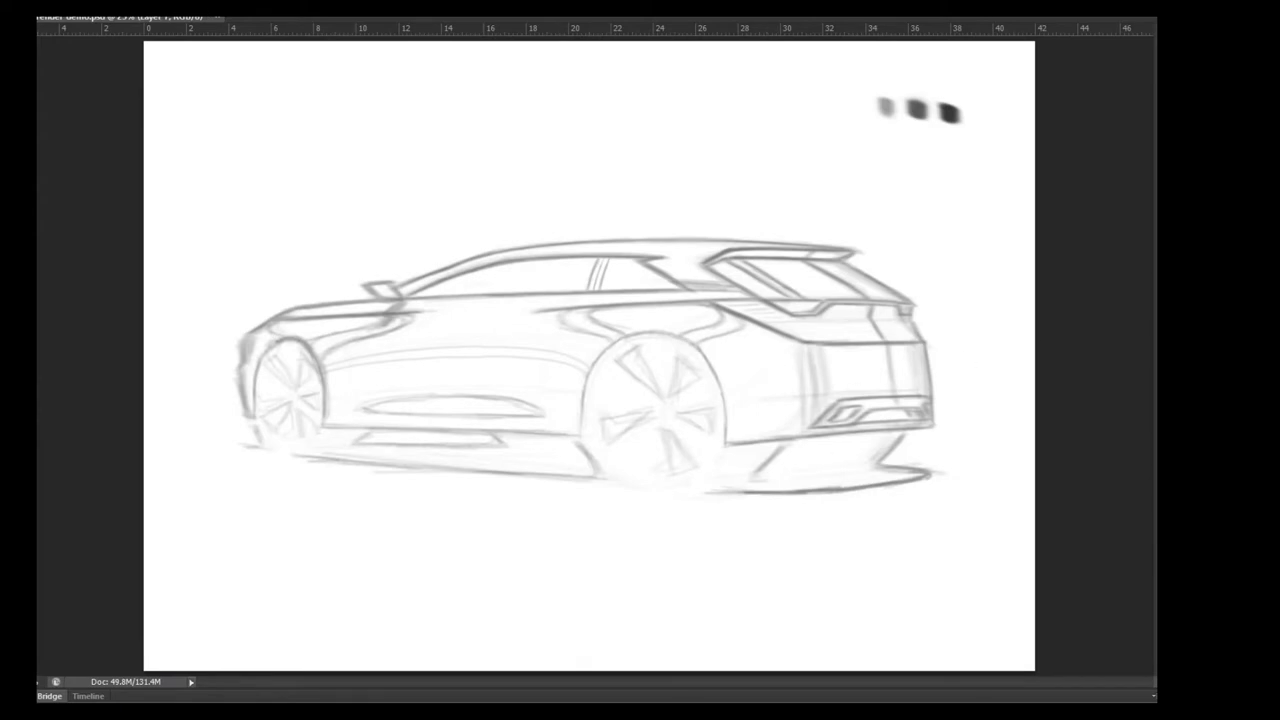
- Start a new path under the rear bumper, zoomed in, and curve it along the rear shadow
left_click(890, 466)
key("ctrl+plus")
key("ctrl+plus")
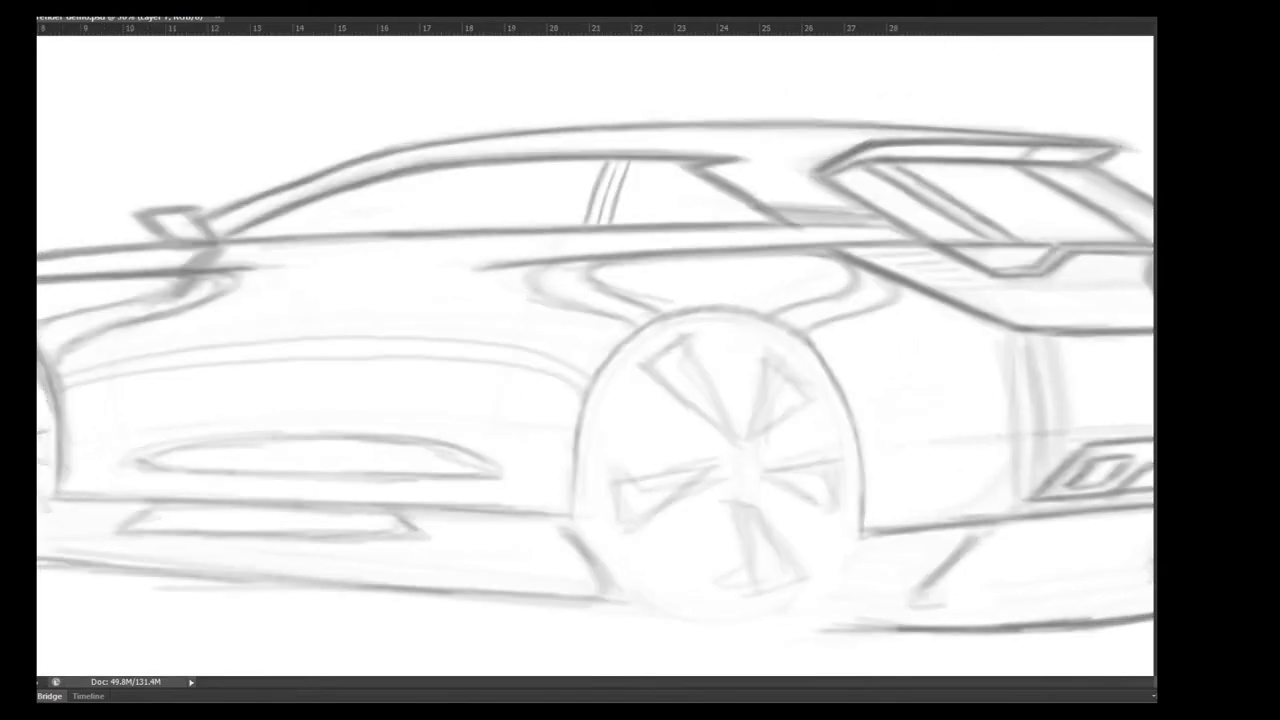
left_click_drag(928, 477, 549, 297)
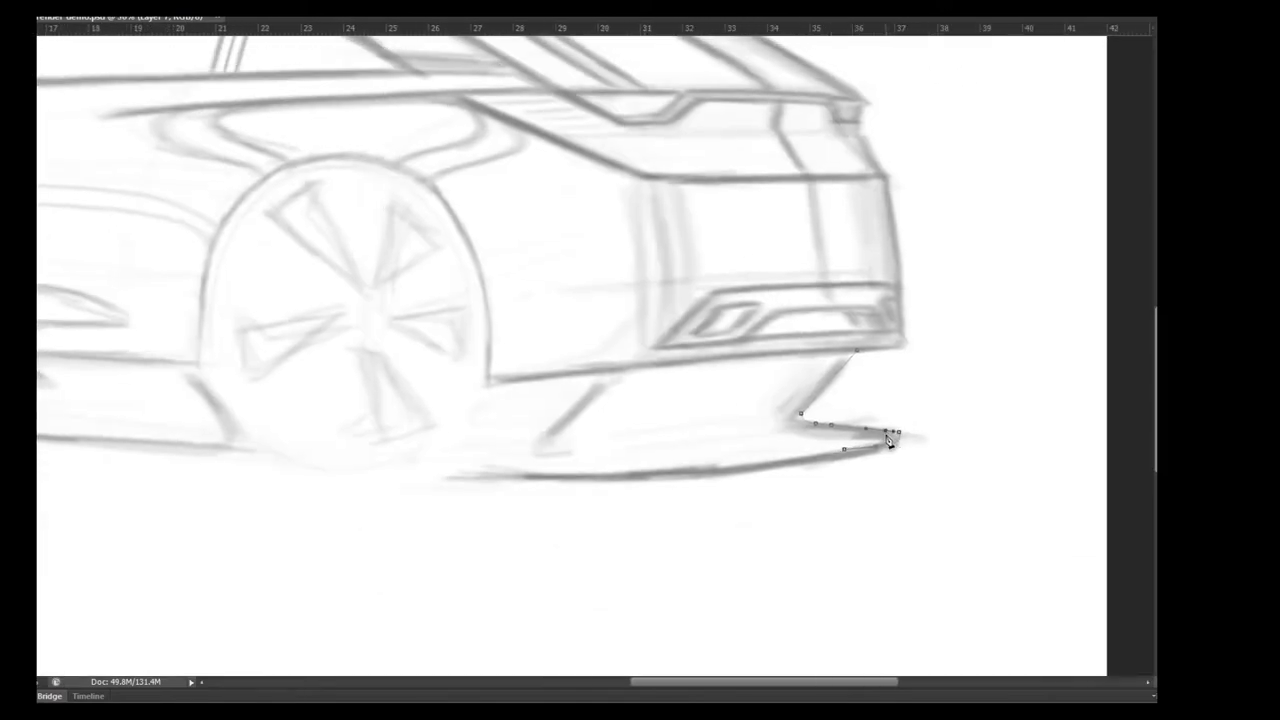
mouse_move(893, 434)
left_mouse_down()
mouse_move(911, 443)
mouse_move(835, 463)
left_mouse_up()
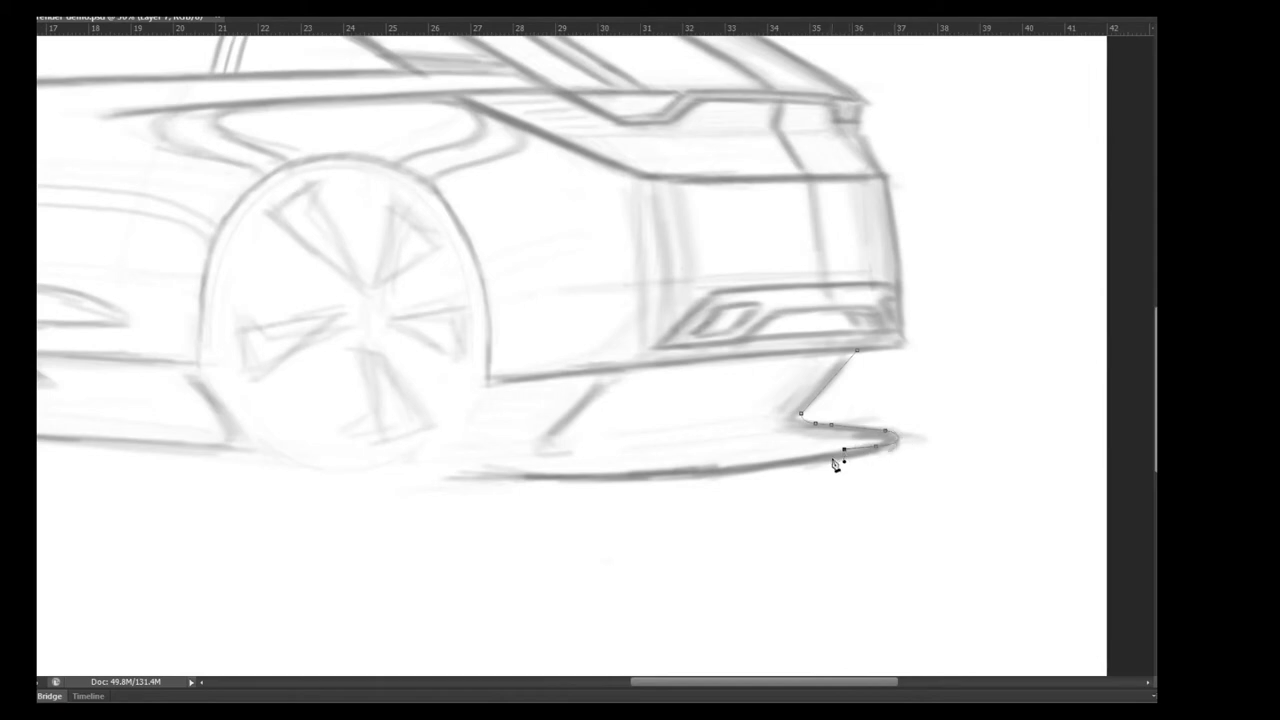
left_click(849, 452, "alt")
key("ctrl+z")
left_click_drag(663, 480, 622, 478)
mouse_move(410, 471)
left_mouse_down()
mouse_move(523, 480)
mouse_move(509, 480)
left_mouse_up()
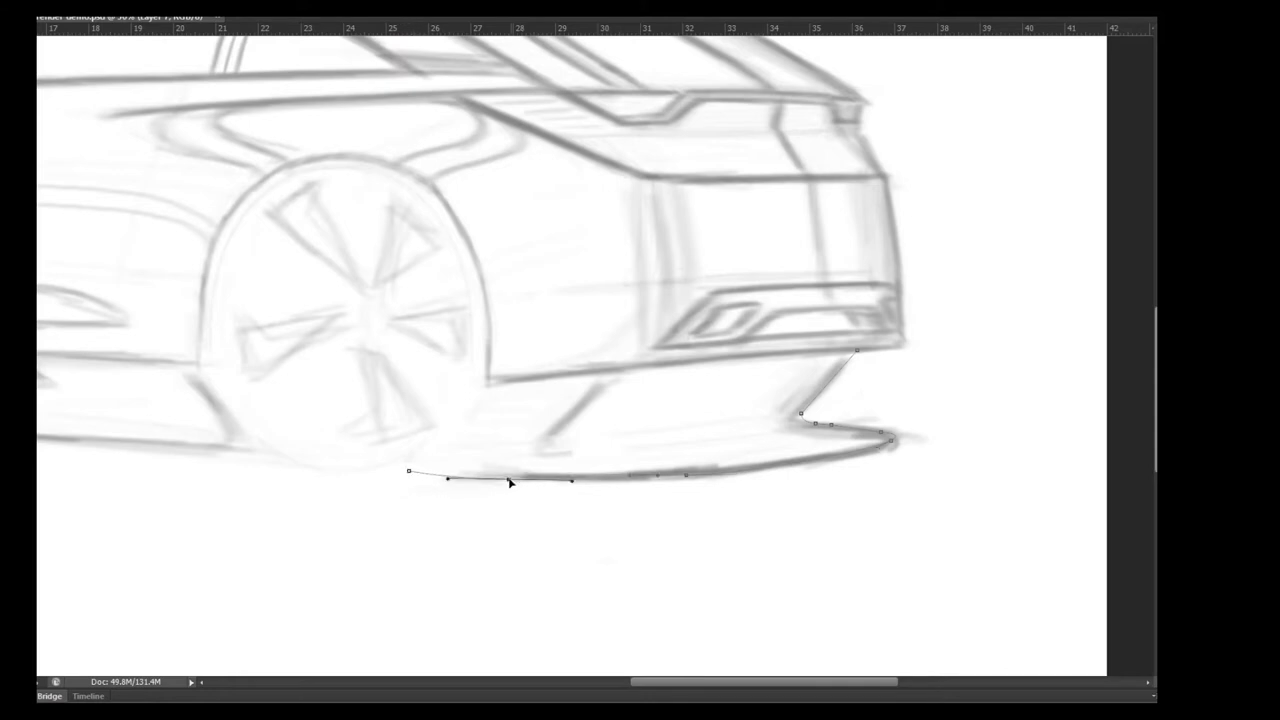
left_click(668, 477)
left_click_drag(588, 575, 847, 587)
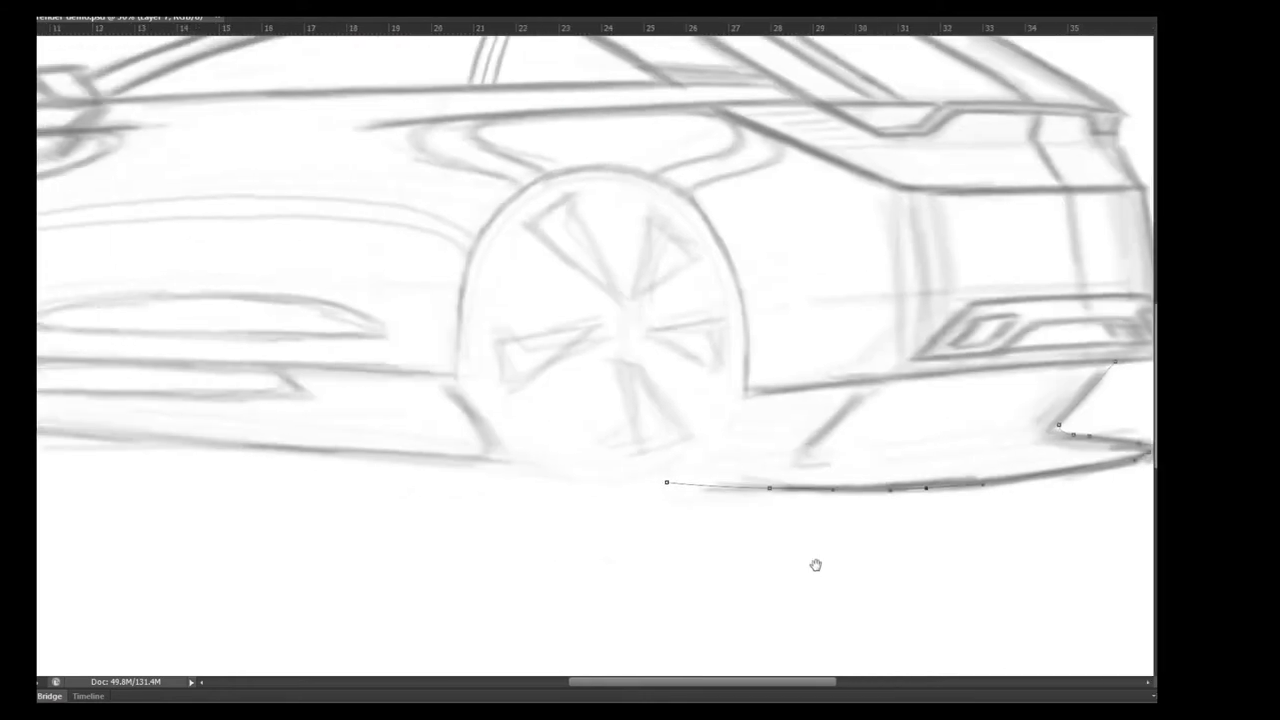
- Extend the path forward along the ground shadow to the car's front, bending it to follow the ground
left_click(126, 438)
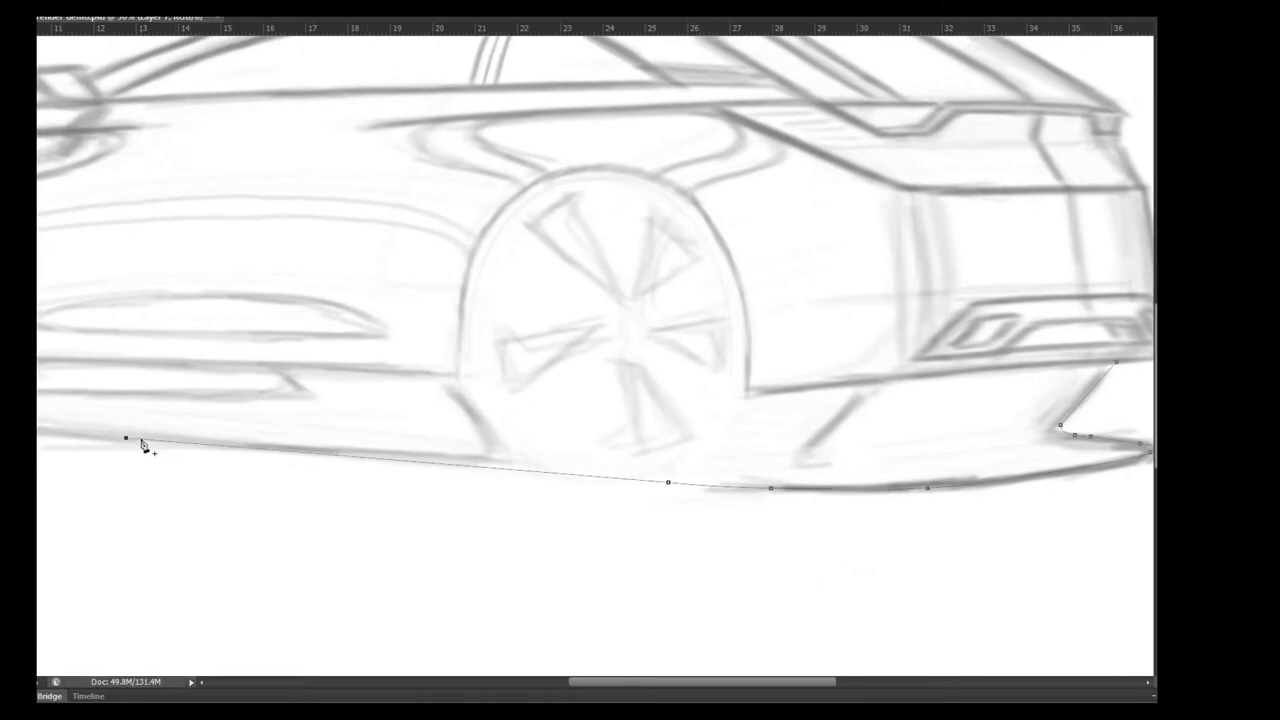
left_click_drag(483, 563, 800, 597)
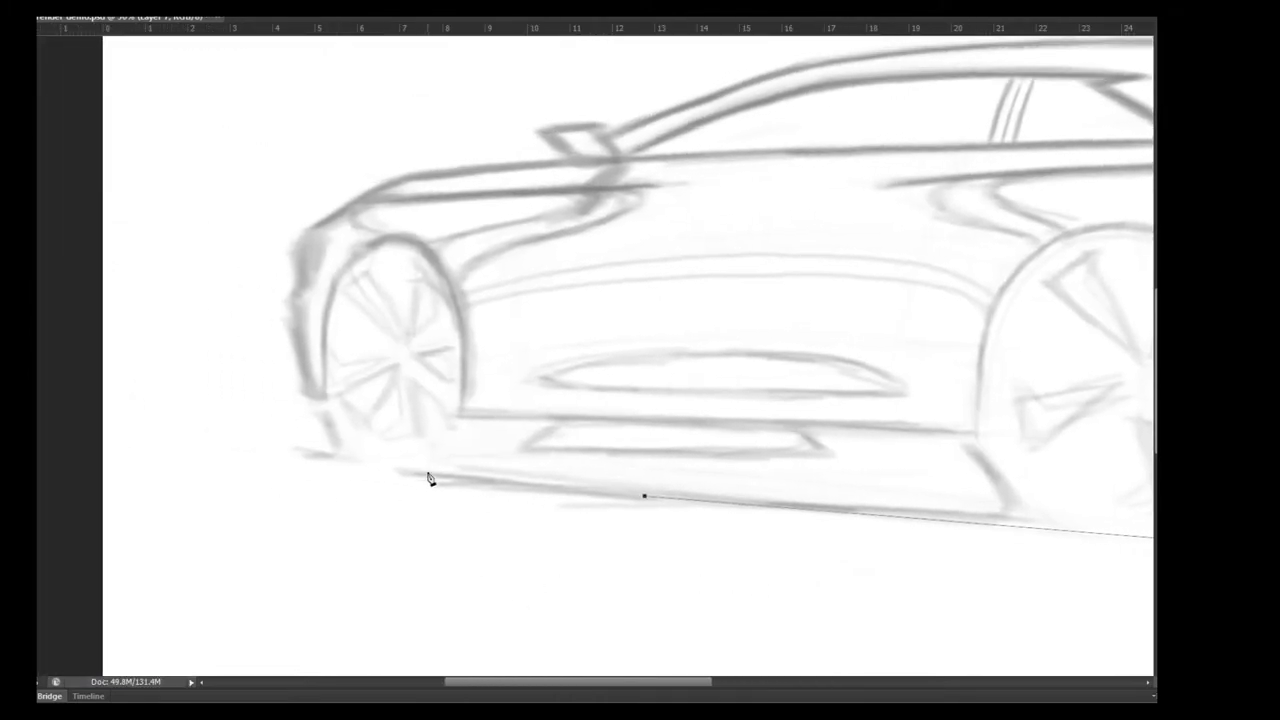
left_click(297, 451)
left_click(412, 469)
left_click_drag(638, 505, 630, 495)
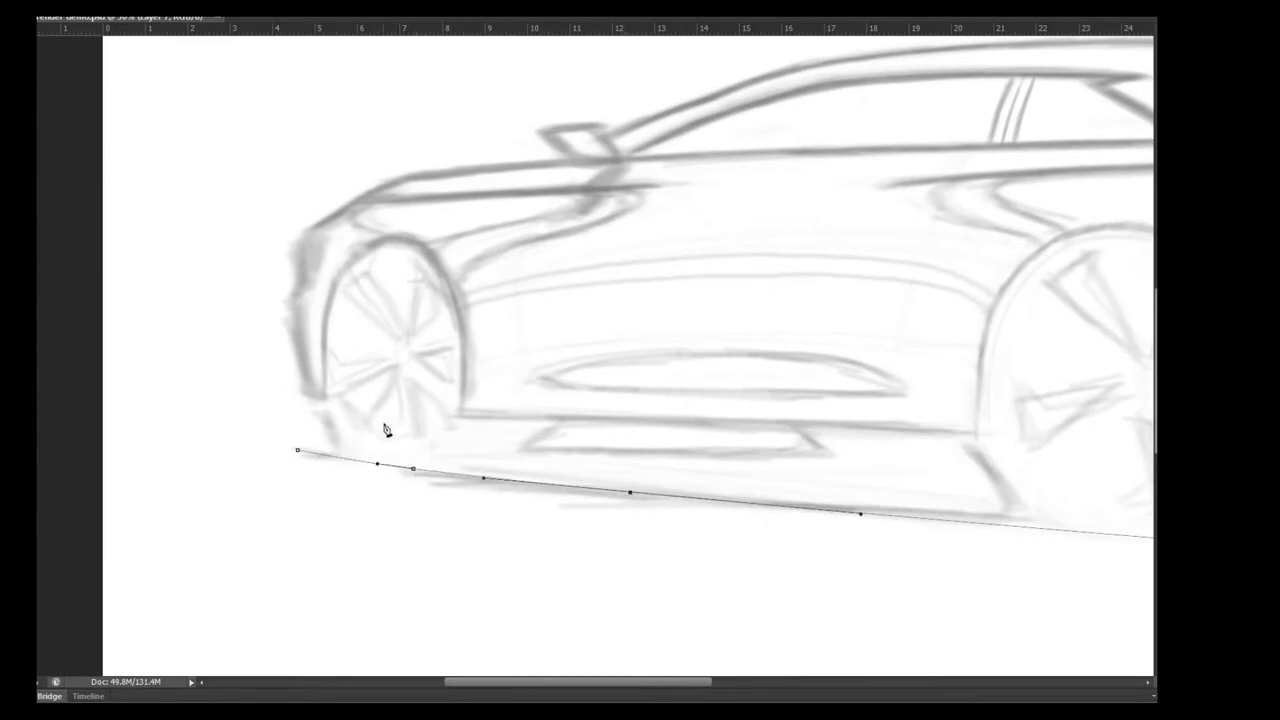
mouse_move(325, 450)
left_mouse_down()
mouse_move(334, 445)
mouse_move(324, 450)
left_mouse_up()
- Curve the outline over the front wheel arch, then run it along the sill toward the rear wheel
left_click(323, 401)
mouse_move(364, 250)
left_mouse_down()
mouse_move(415, 234)
mouse_move(476, 305)
left_mouse_up()
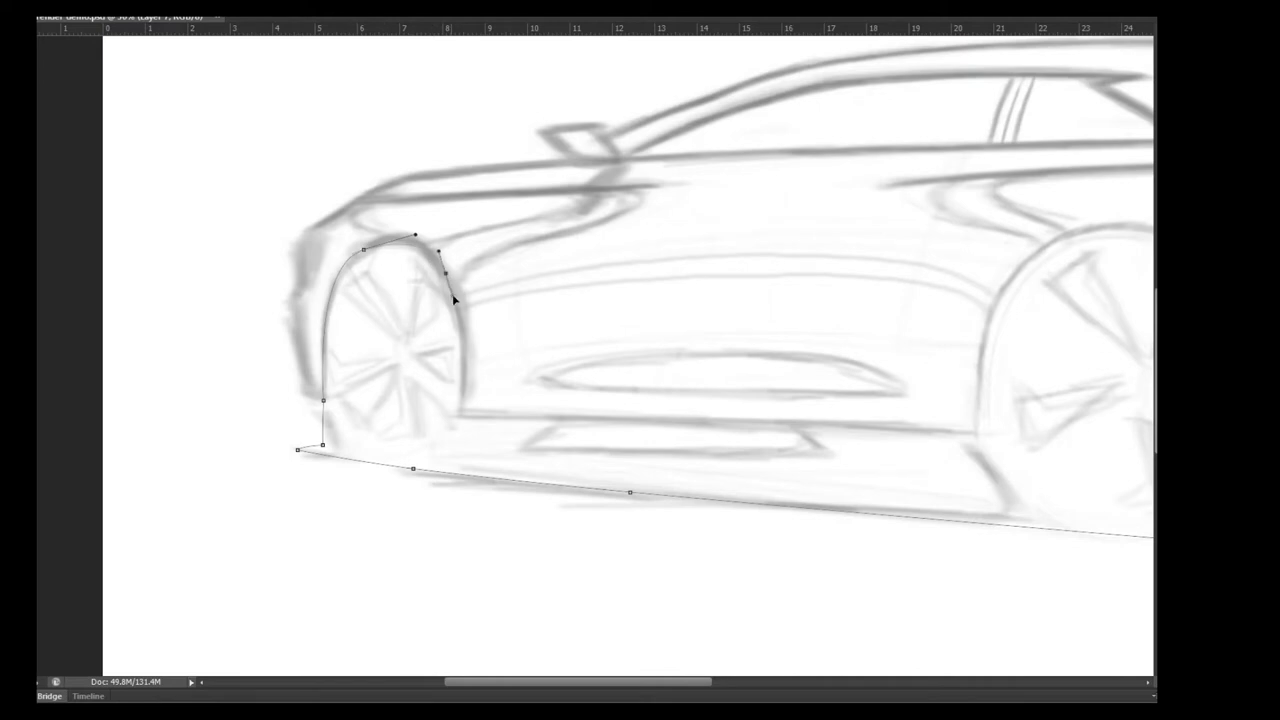
left_click(458, 414)
left_click_drag(417, 233, 488, 207)
left_click(367, 243, "ctrl")
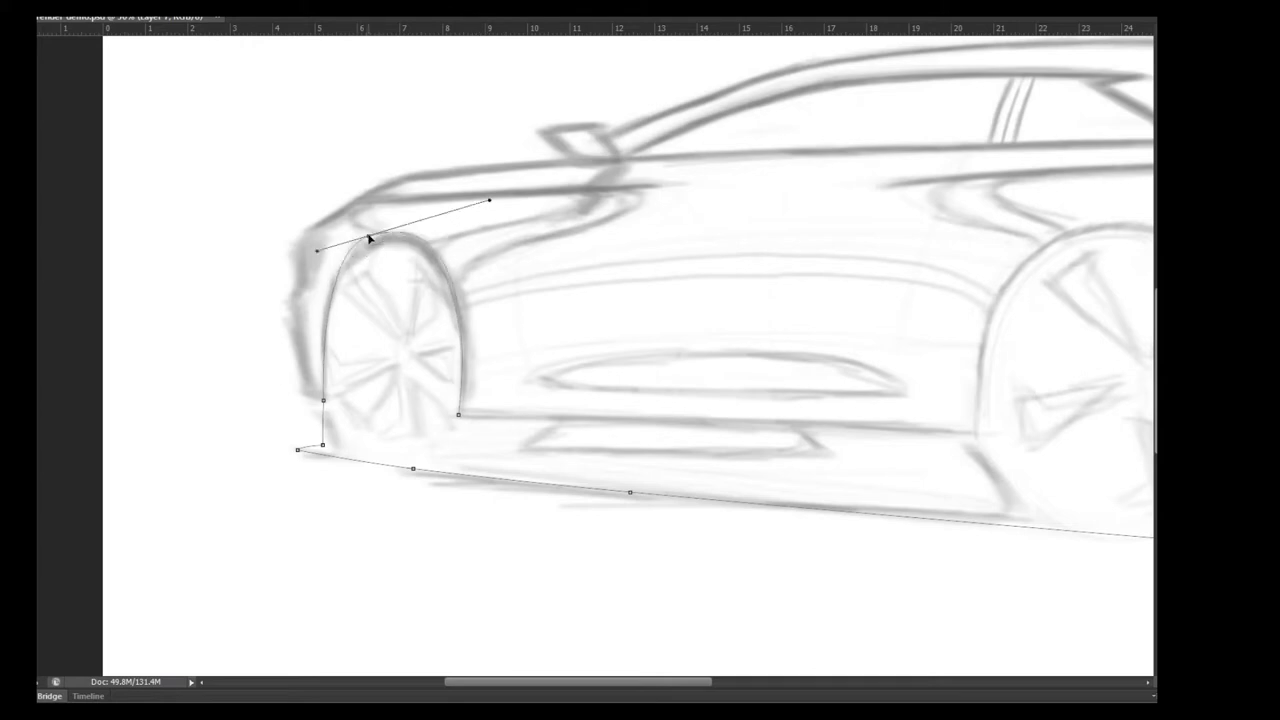
mouse_move(316, 261)
left_mouse_down()
mouse_move(366, 251)
mouse_move(437, 266)
mouse_move(347, 268)
left_mouse_up()
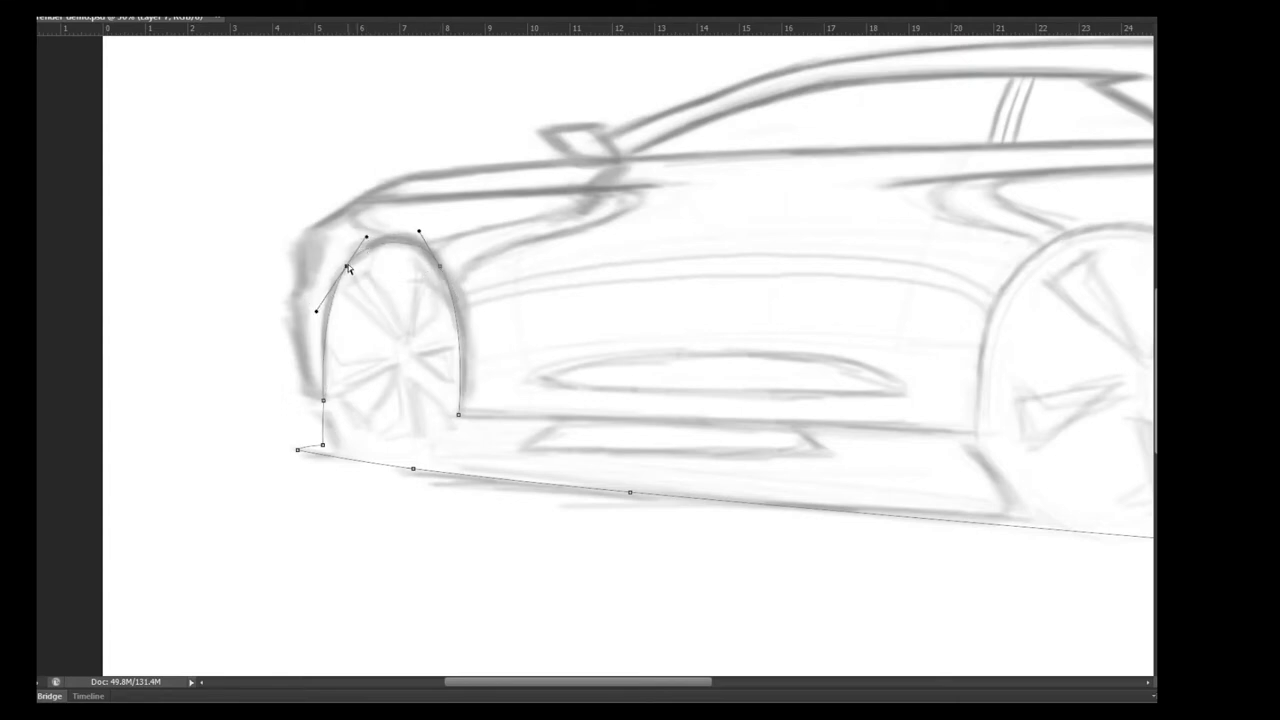
left_click(562, 418)
left_click(817, 451)
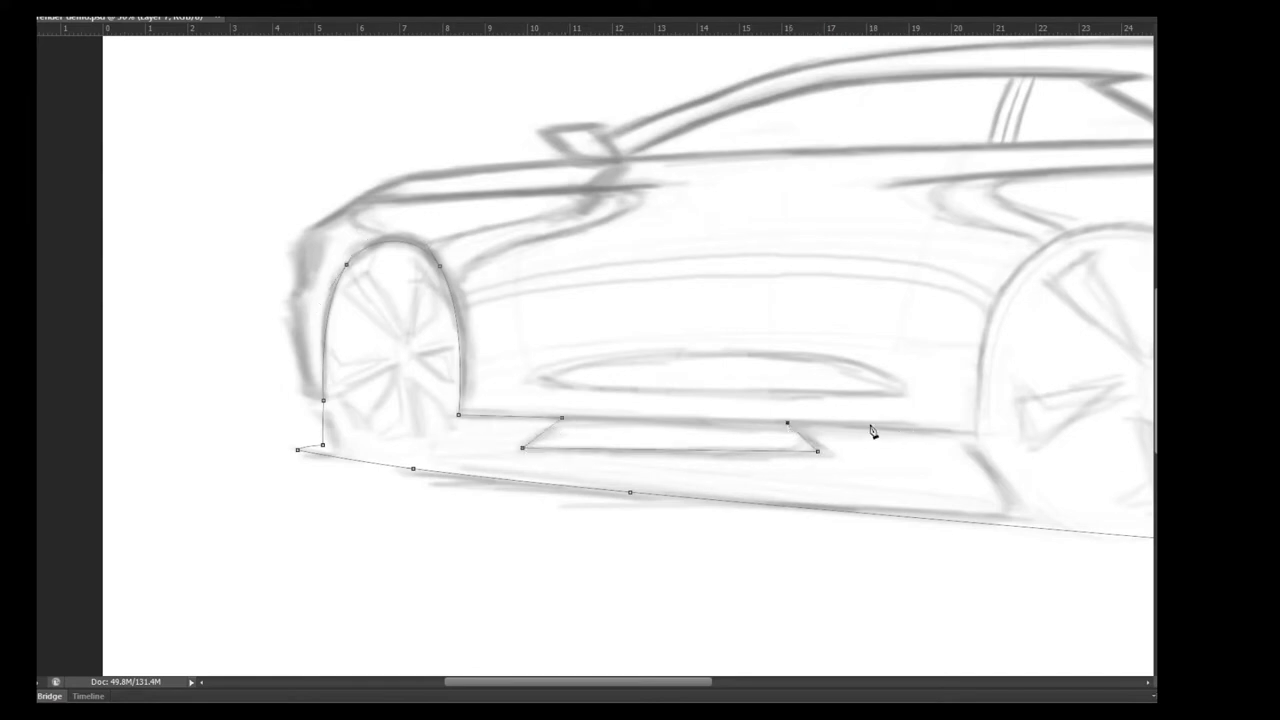
left_click(977, 434)
- Curve the path over the rear wheel arch and down its back, then close it at the start anchor
left_click_drag(980, 438, 640, 461)
left_click_drag(716, 262, 816, 220)
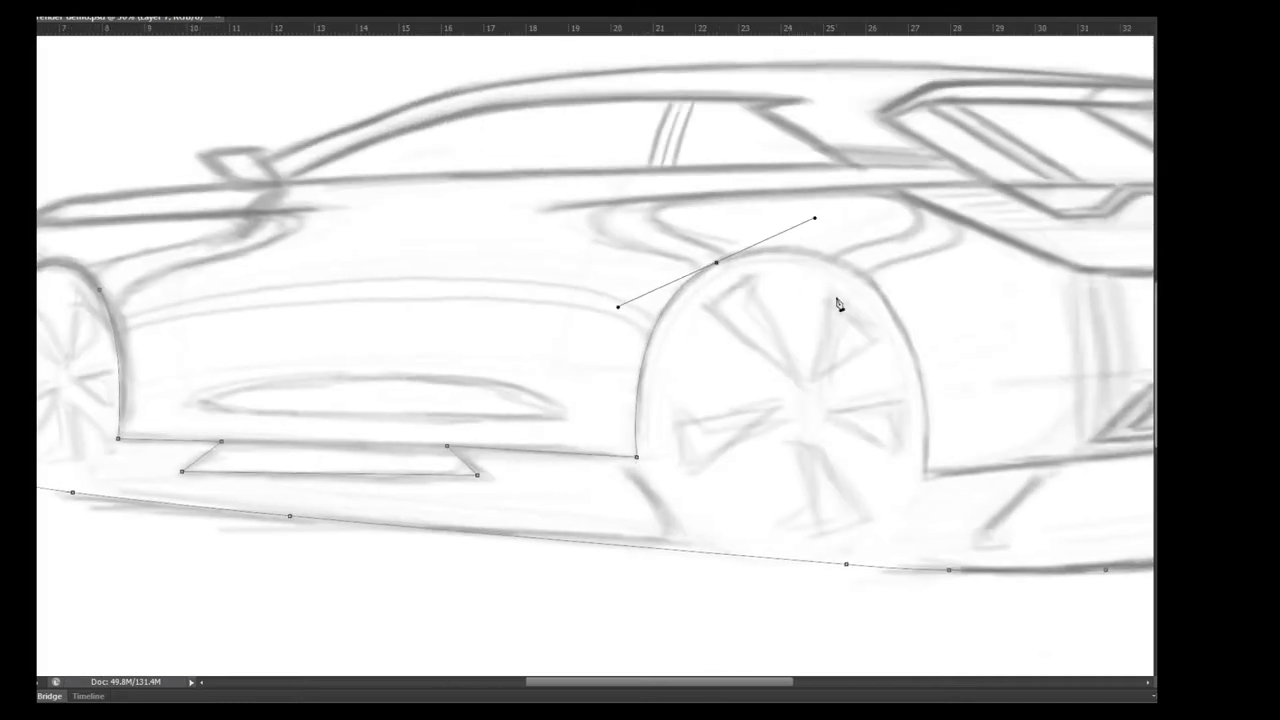
left_click(911, 343)
left_click_drag(816, 220, 846, 207)
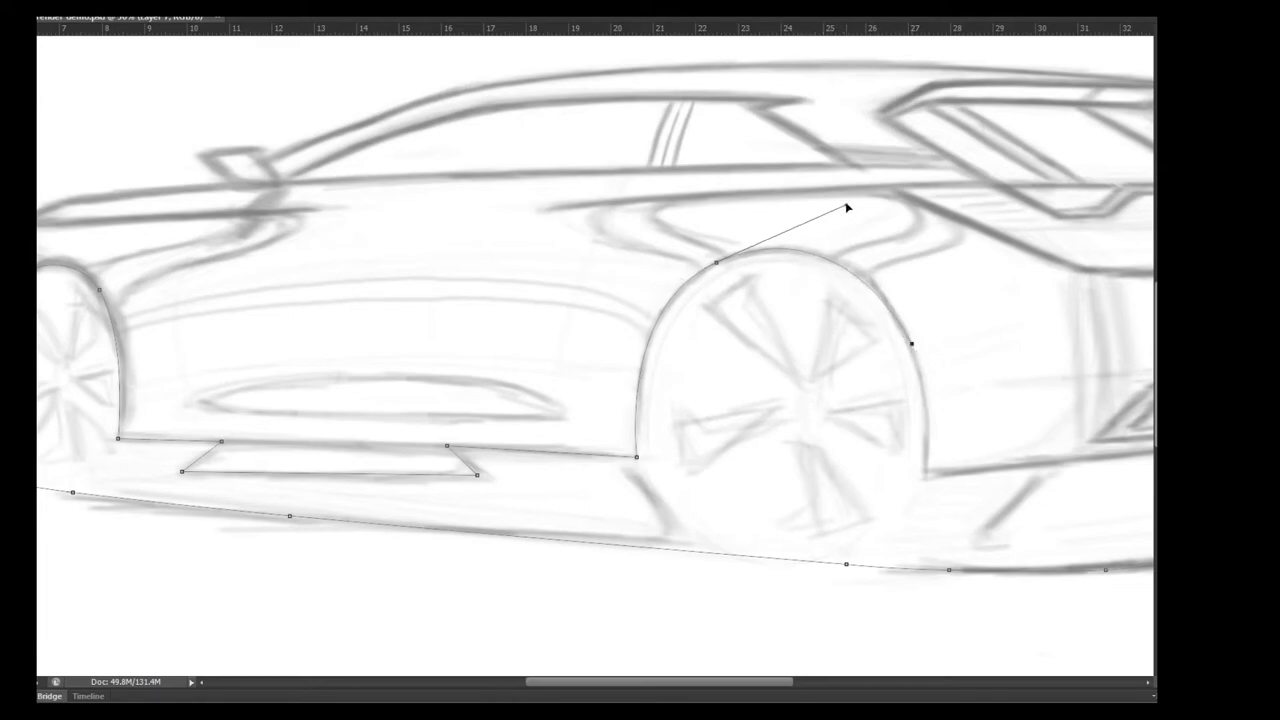
left_click_drag(903, 328, 914, 350)
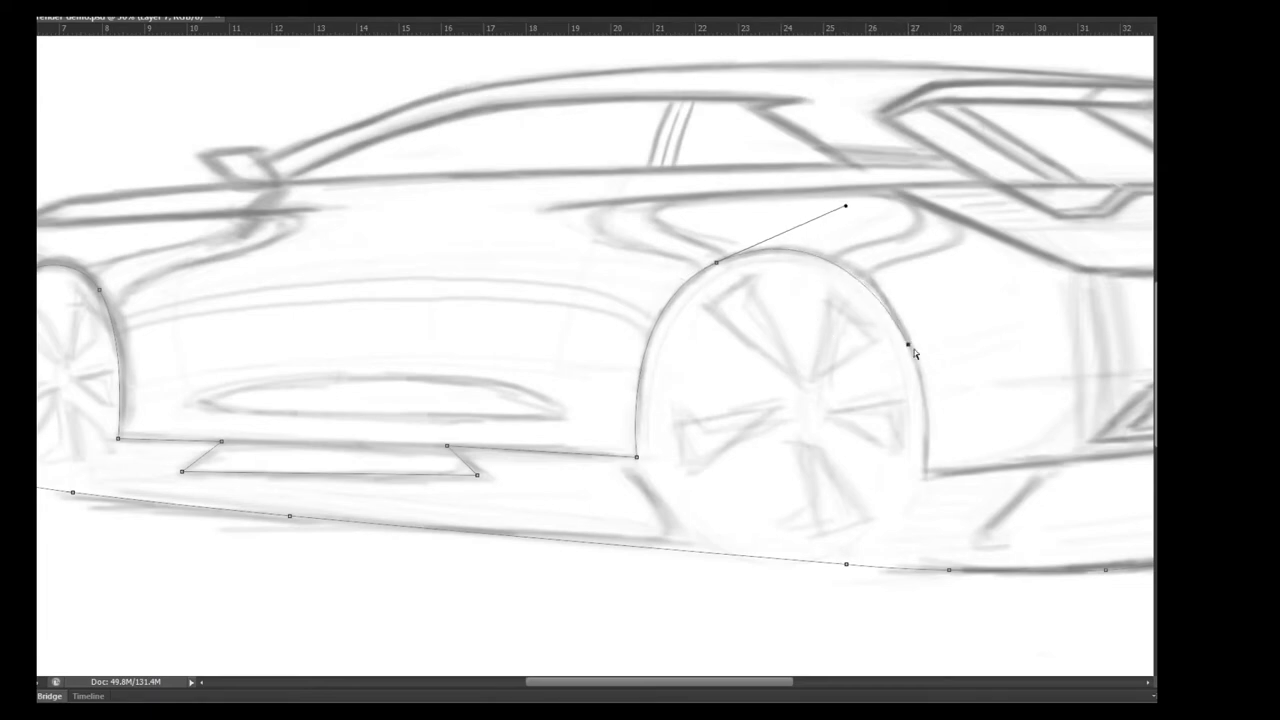
left_click(925, 472)
left_click_drag(928, 445, 924, 420)
left_click(908, 346, "ctrl")
mouse_move(957, 486)
left_mouse_down()
mouse_move(920, 503)
mouse_move(743, 523)
mouse_move(698, 506)
left_mouse_up()
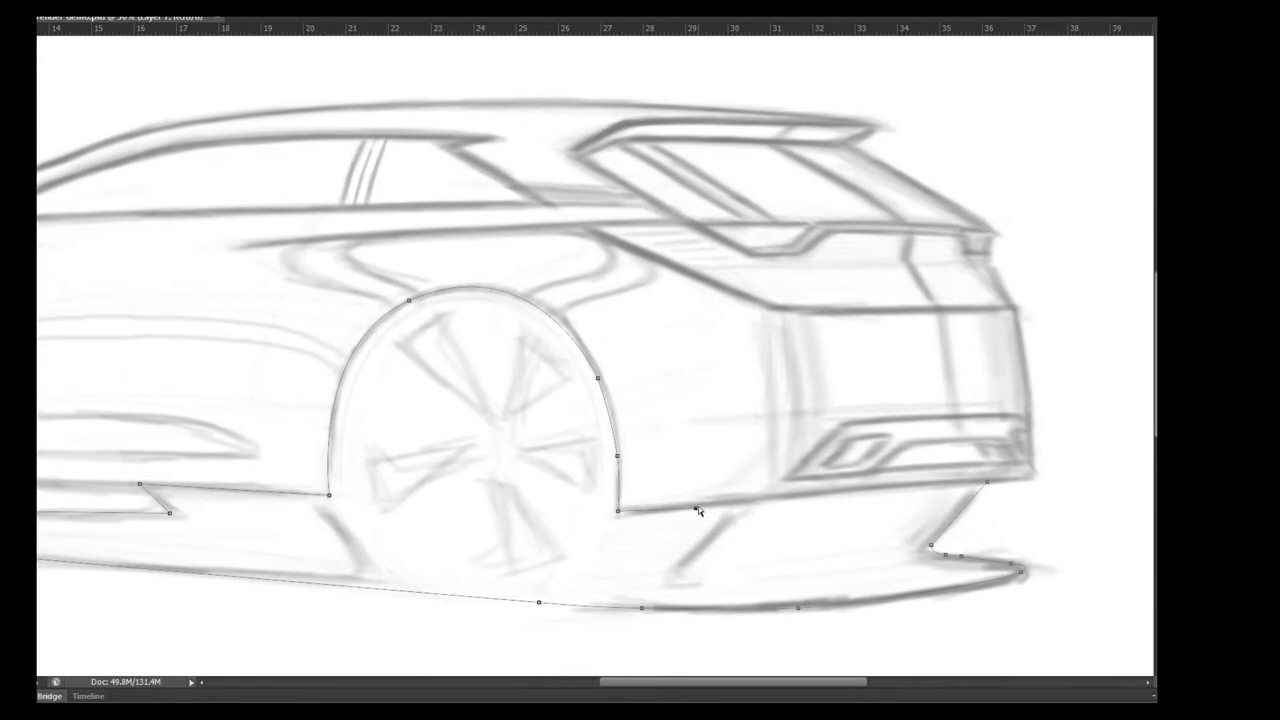
left_click(618, 511)
left_click(988, 484)
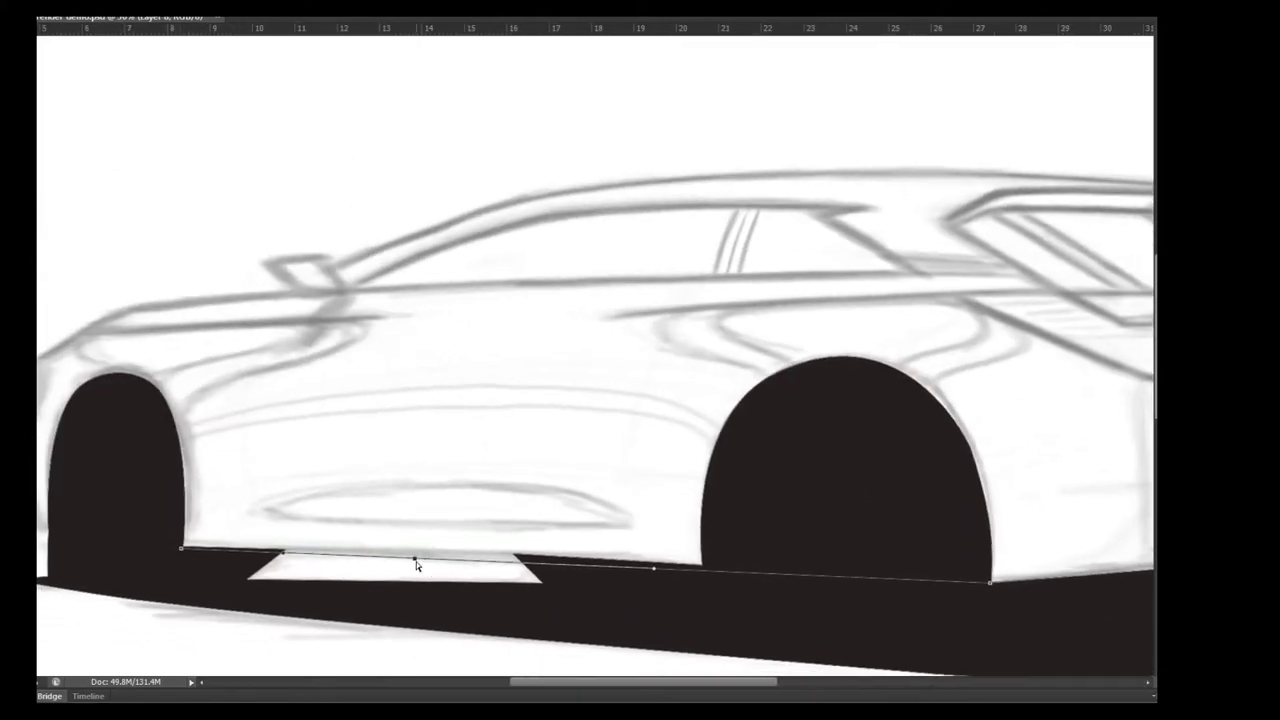
- Begin a body outline along the sill, front wheel corner and up the front bumper to the hood
left_click_drag(417, 556, 225, 566)
left_click_drag(414, 557, 794, 605)
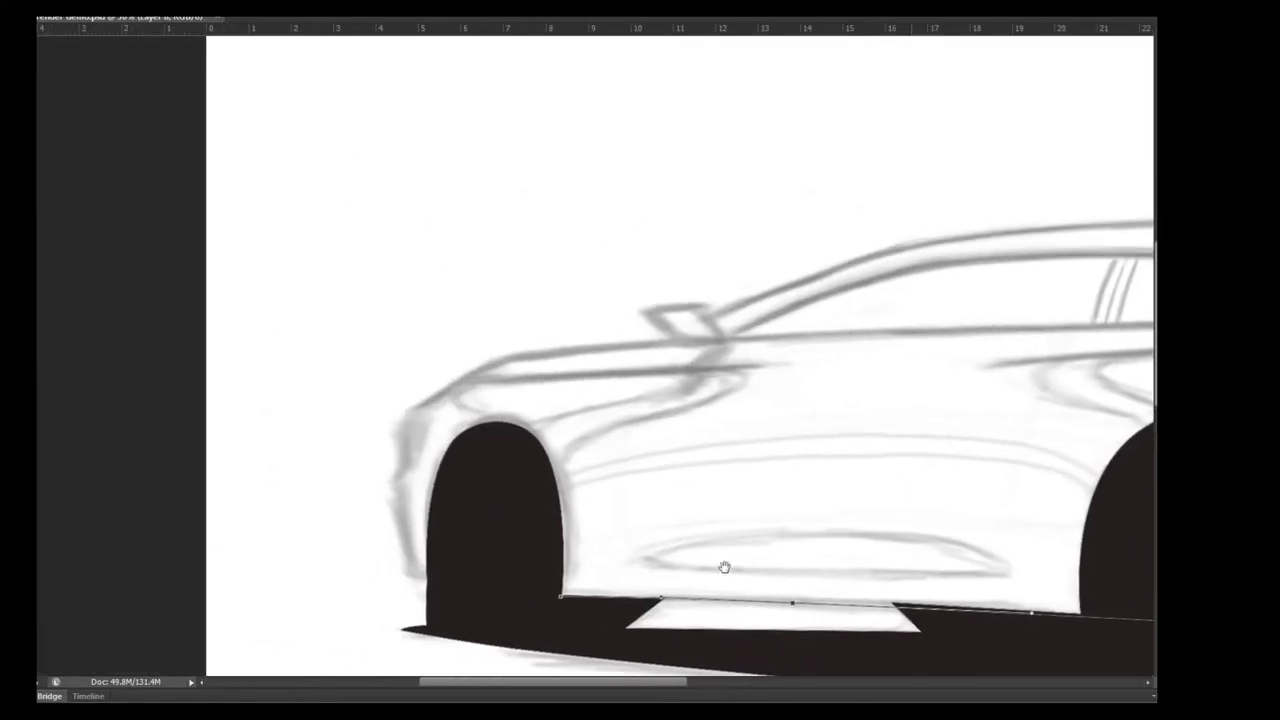
left_click(406, 577)
left_click(408, 564)
left_click(390, 480)
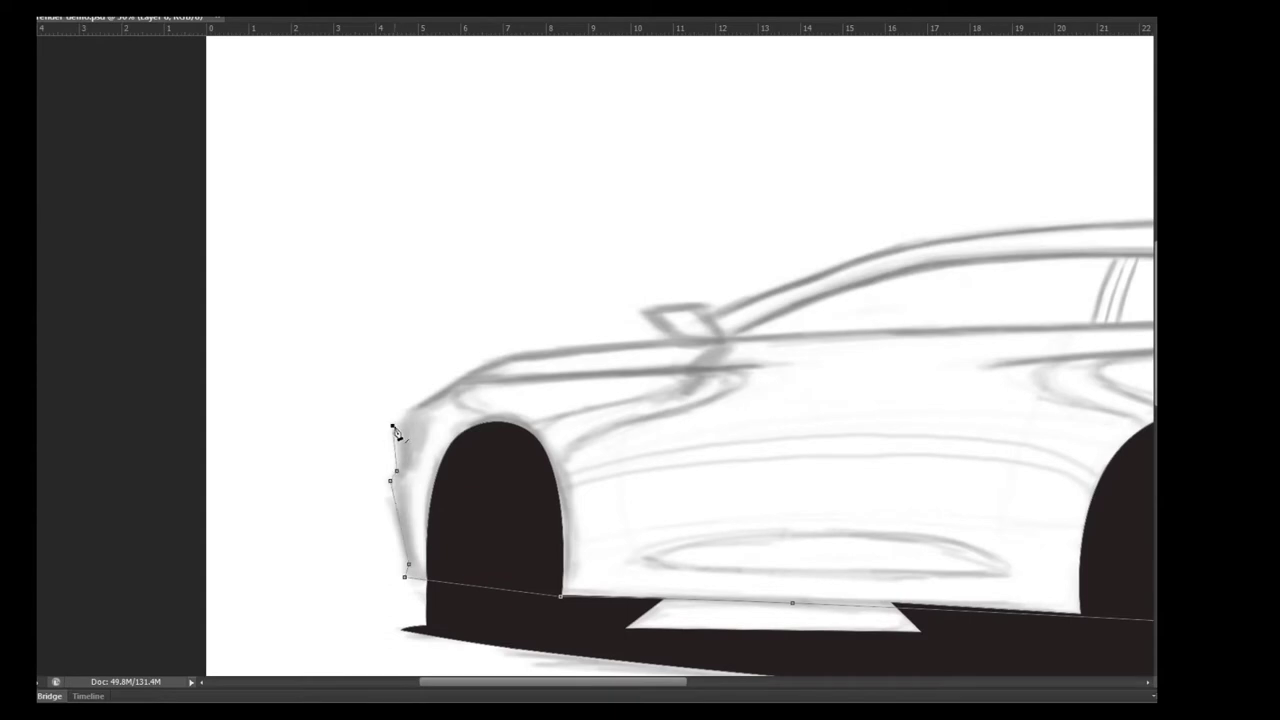
left_click(392, 425)
left_click(405, 411)
left_click(489, 360)
left_click(525, 350)
left_click(668, 339)
- Continue the first outline along the roofline and rear roof to the spoiler tip
left_click_drag(603, 367, 394, 489)
left_click(667, 379)
left_click(582, 411)
mouse_move(874, 350)
left_mouse_down()
mouse_move(1005, 345)
mouse_move(532, 401)
left_mouse_up()
left_click_drag(818, 388, 945, 392)
left_click(1062, 404)
left_click(1054, 428)
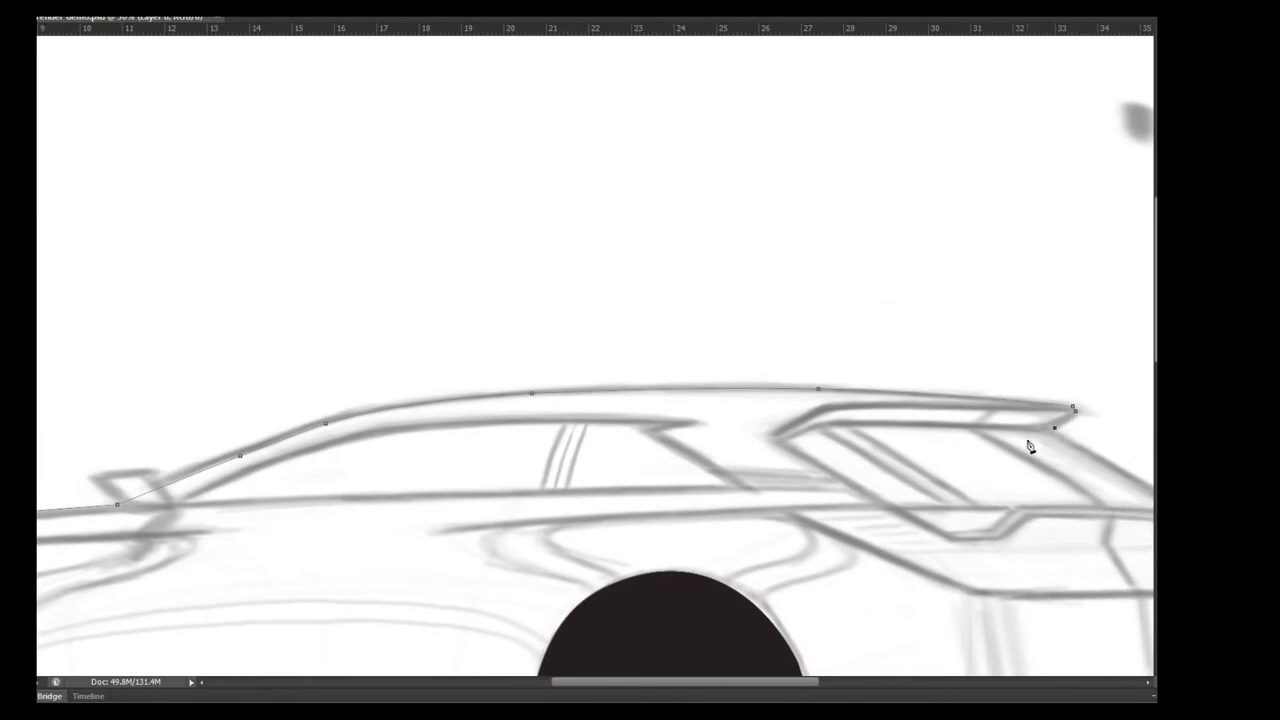
- Trace the rear roof corner down to the ground, then discard this partial outline
left_click_drag(1093, 469, 926, 446)
left_click(1023, 491)
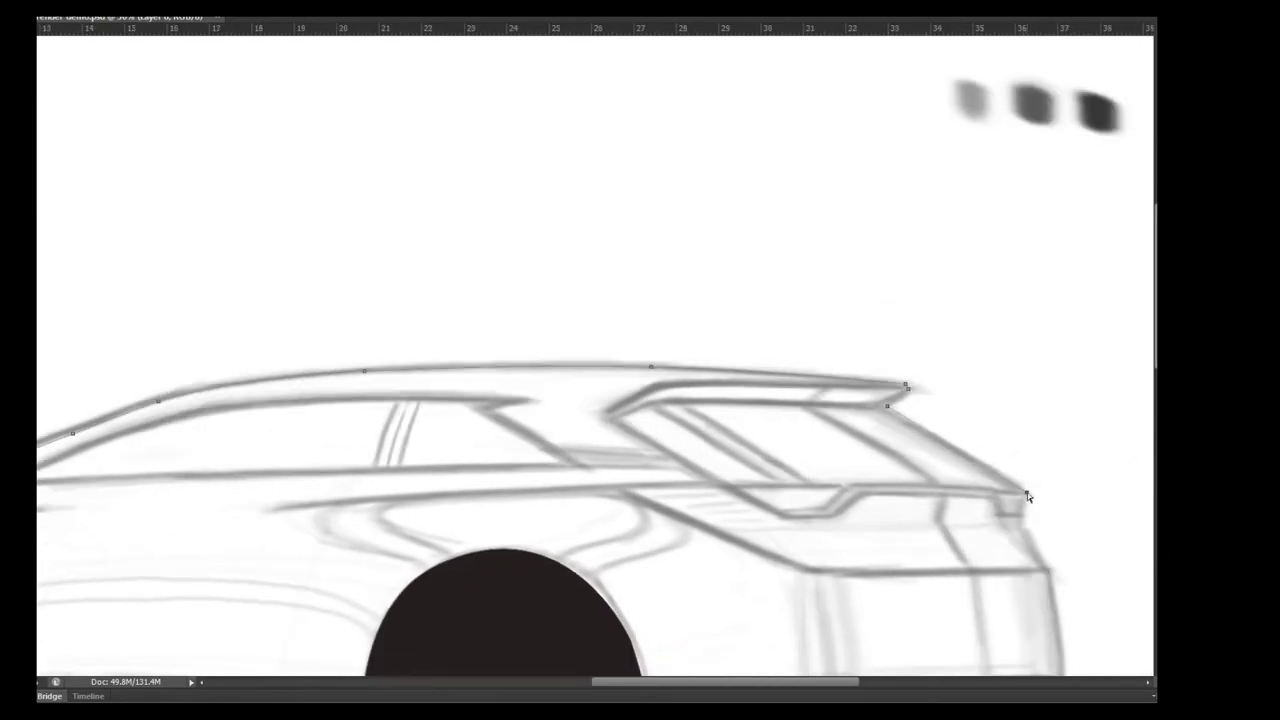
left_click(1023, 517)
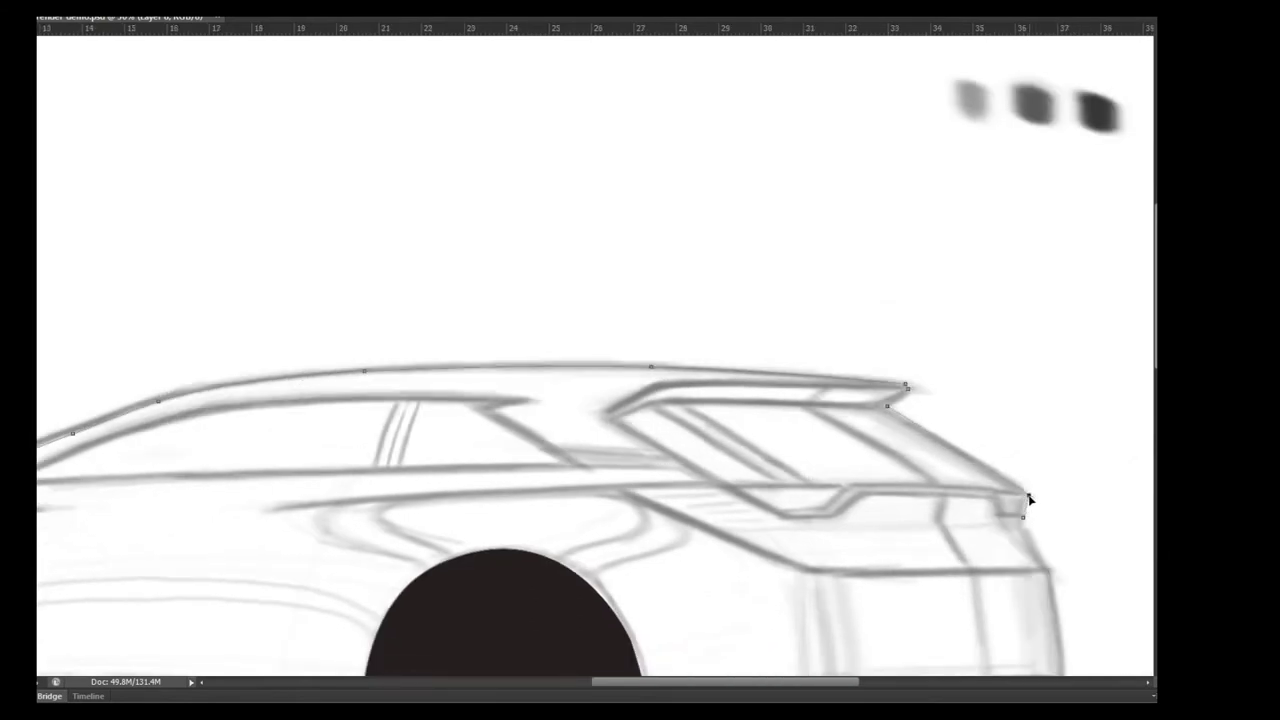
left_click(1051, 569)
left_click_drag(1069, 626, 1063, 475)
left_click(1062, 590)
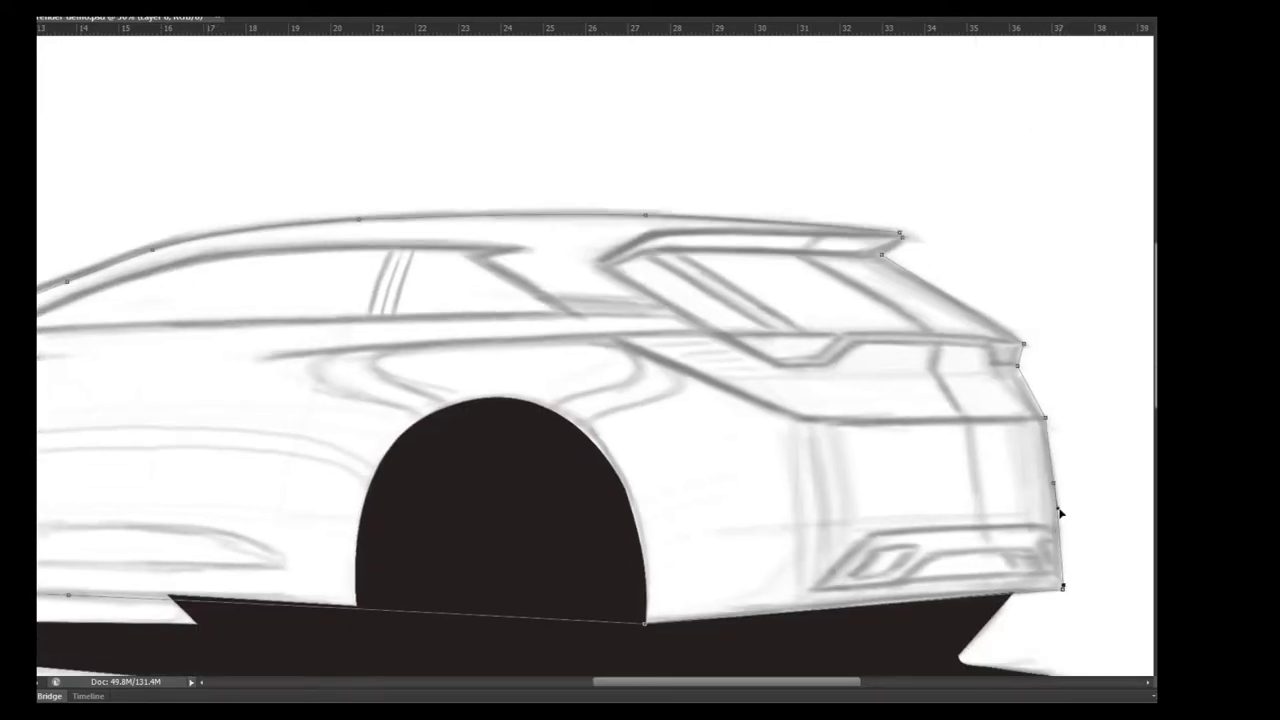
mouse_move(1057, 514)
left_mouse_down()
mouse_move(1052, 493)
mouse_move(1061, 522)
left_mouse_up()
key("Return")
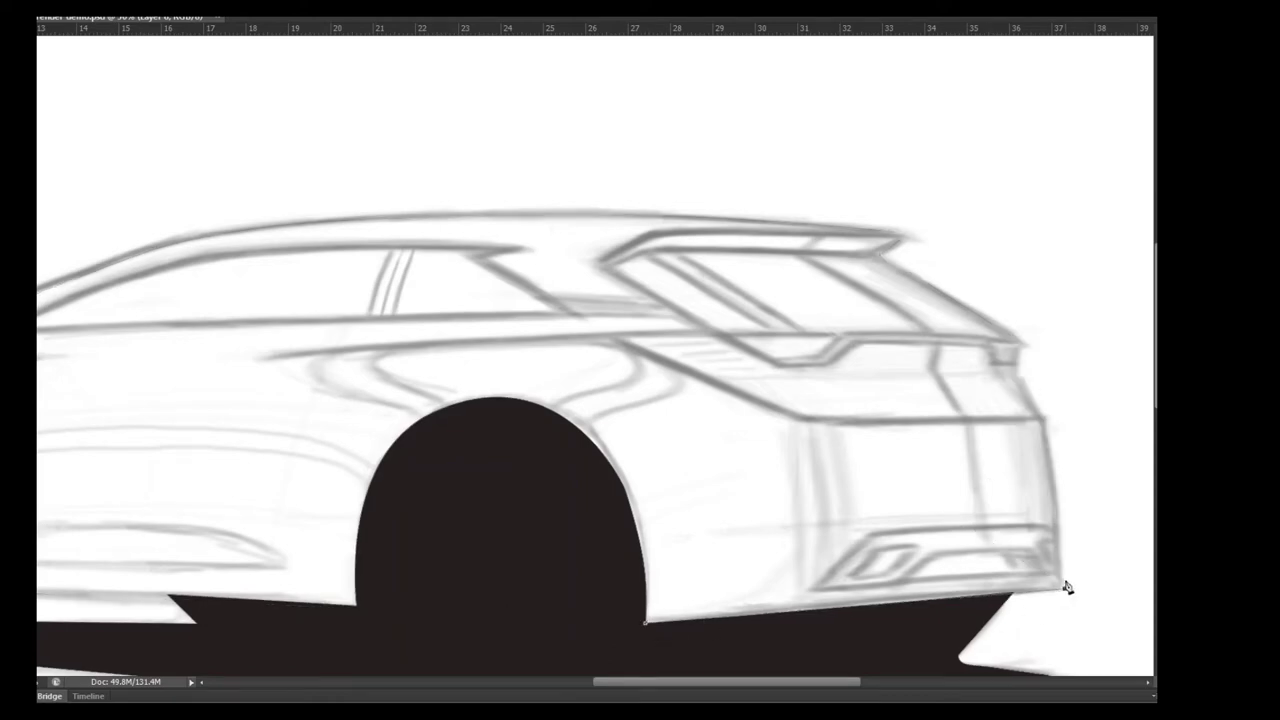
- Restart the body outline at the front wheel, running up the front bumper and nose
left_click_drag(1063, 586, 630, 584)
left_click(276, 573)
left_click(115, 497)
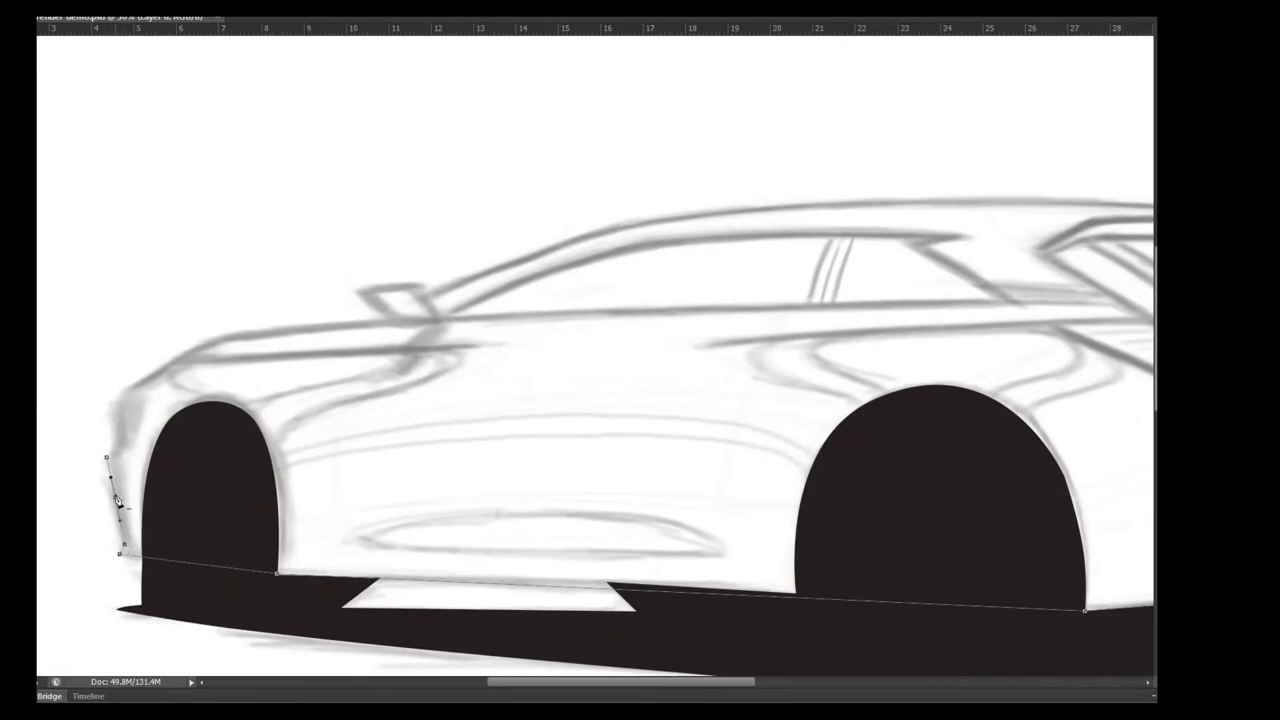
left_click(107, 457)
left_click(112, 401)
left_click(152, 374)
left_click(198, 346)
left_click_drag(214, 335, 250, 333)
- Trace the outline over the hood, windshield and roof to the spoiler tip
left_click(473, 281)
left_click(576, 240)
mouse_move(719, 213)
left_mouse_down()
mouse_move(771, 214)
mouse_move(501, 244)
left_mouse_up()
left_click_drag(679, 231, 771, 230)
left_click(861, 236)
left_click(1062, 255)
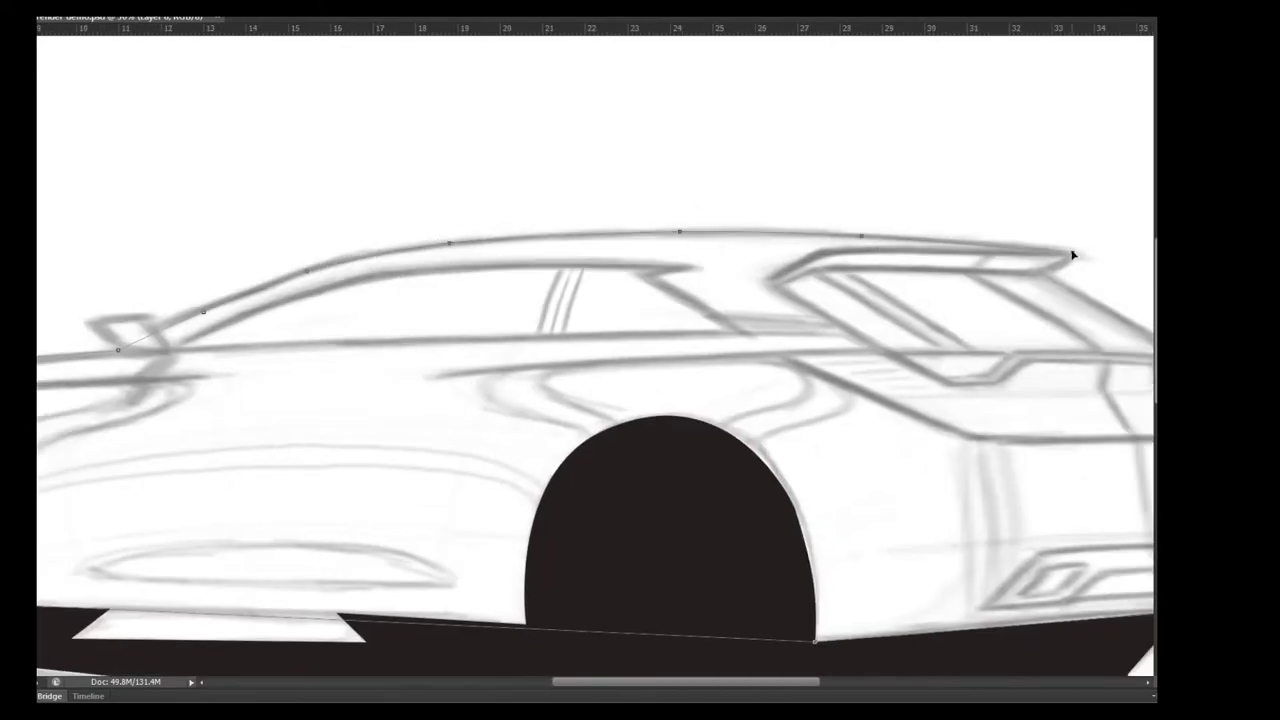
- Trace down the rear hatch and close the body outline at its start point
left_click_drag(1047, 278, 881, 260)
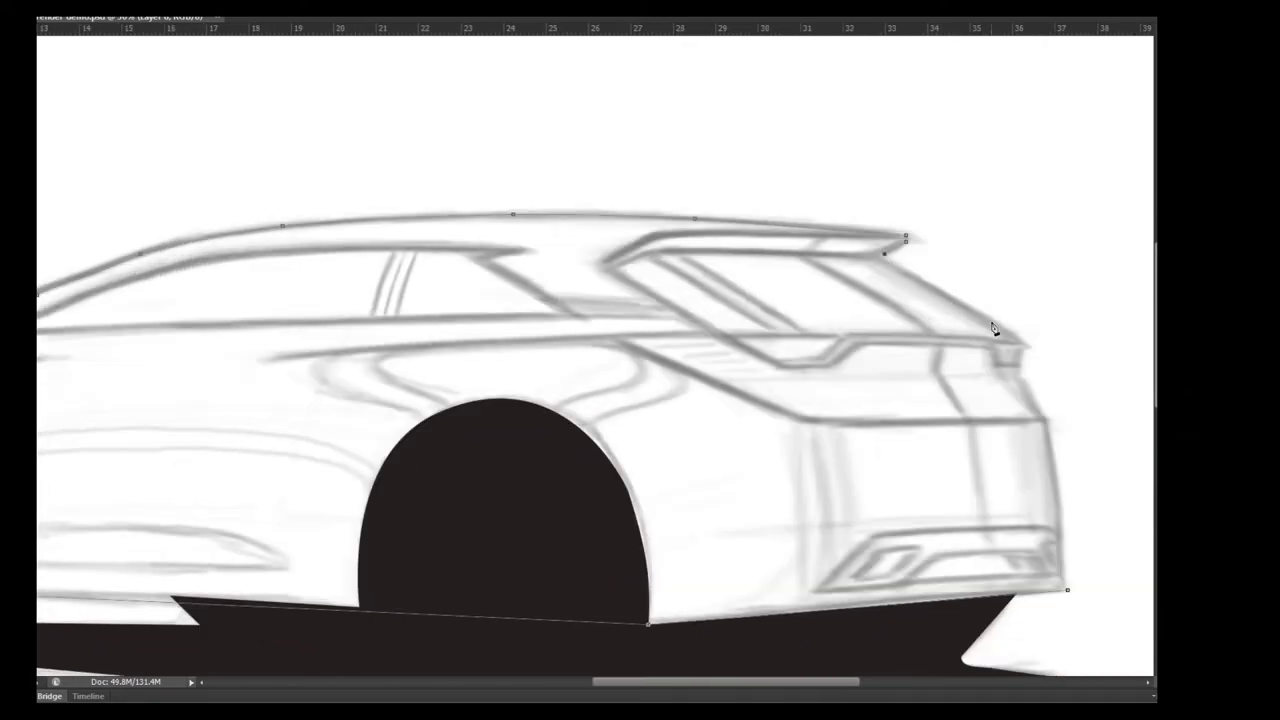
left_click(949, 297)
left_click(1024, 342)
left_click(1020, 365)
left_click(1049, 422)
left_click(1067, 590)
- Make the red body layer slightly see-through (90% opacity) over the sketch
key("8")
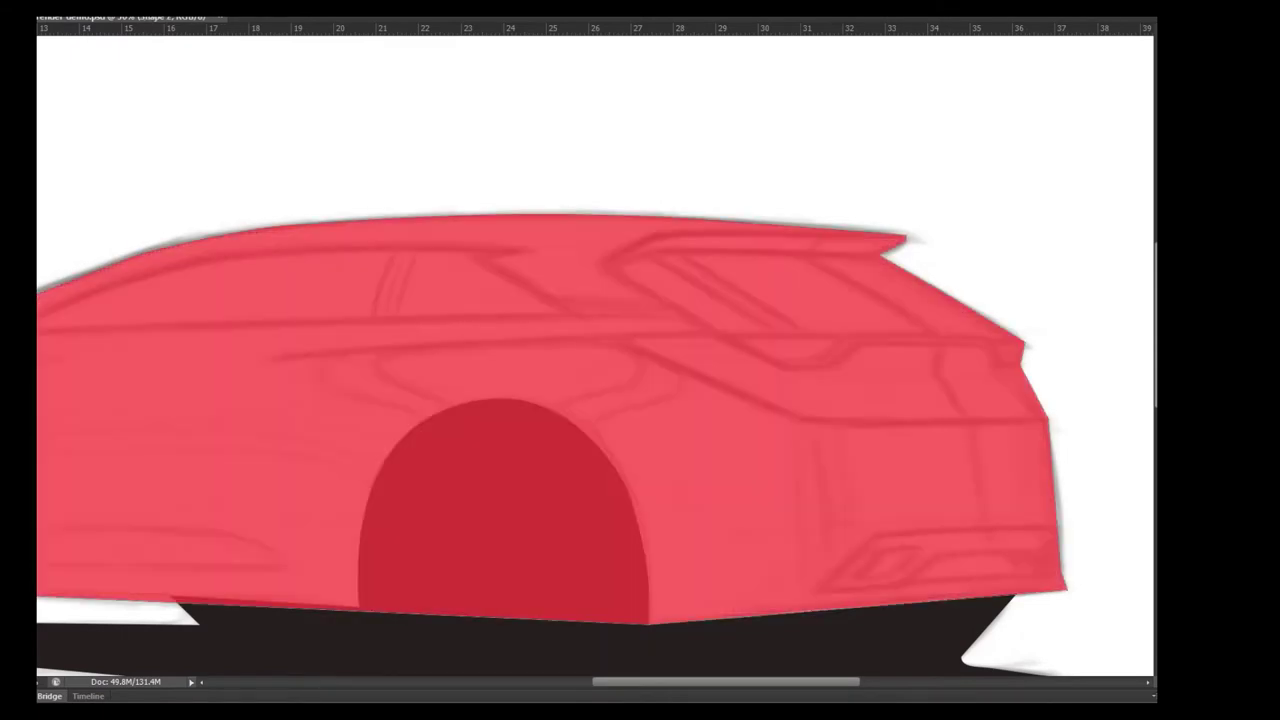
key("ctrl+minus")
key("ctrl+minus")
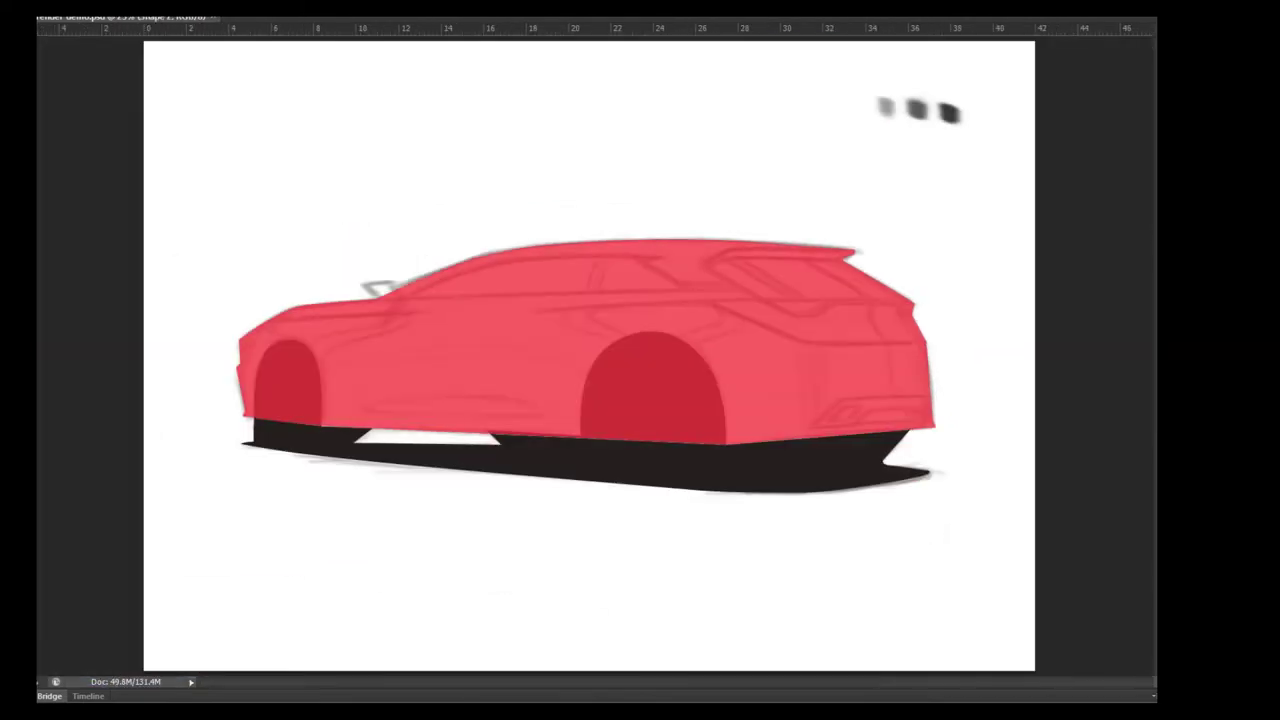
key("0")
key("9")
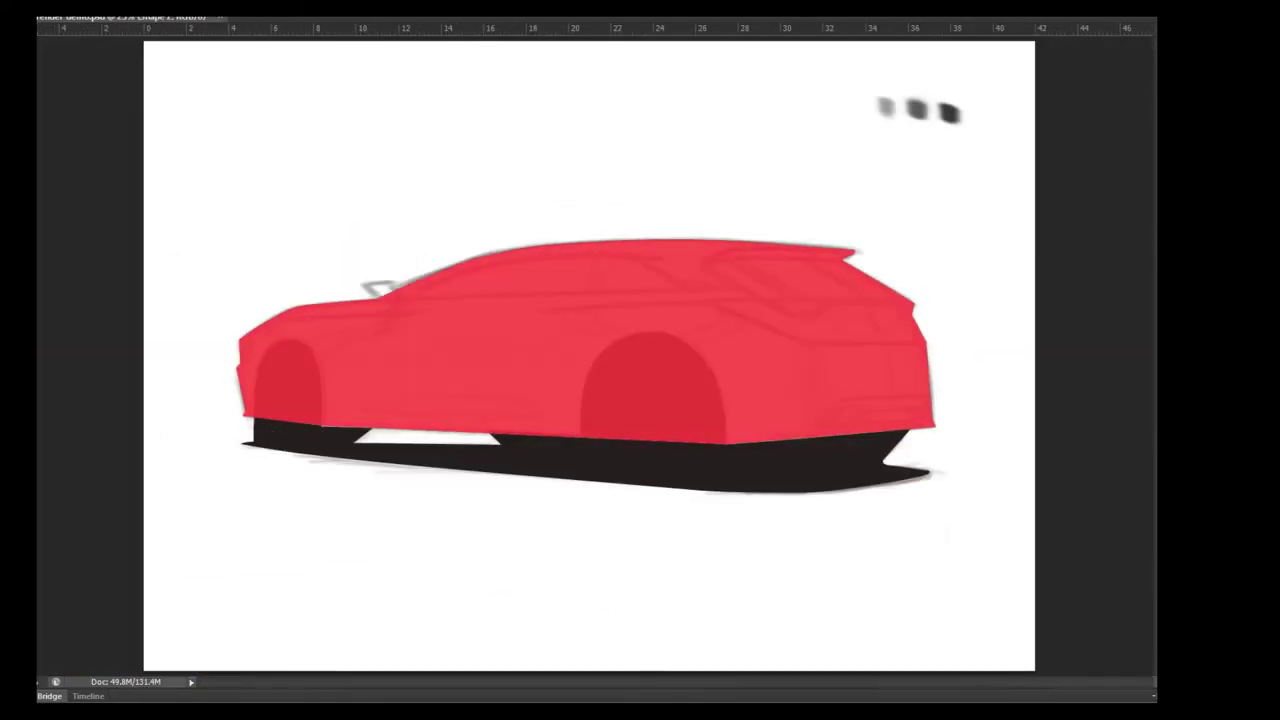
- Scroll around the roof and window area of the car
scroll(806, 286, "up", 2)
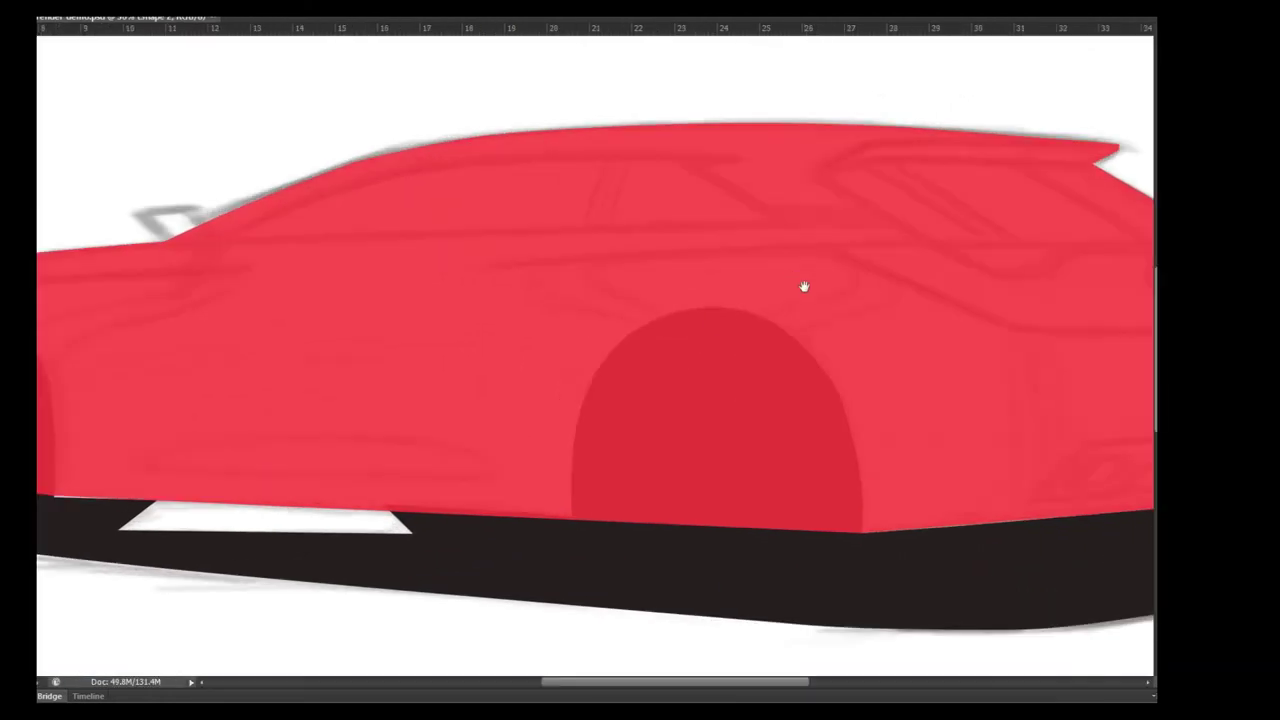
scroll(677, 285, "up", 2)
scroll(660, 268, "up", 3)
scroll(980, 311, "left", 5)
scroll(236, 445, "left", 3)
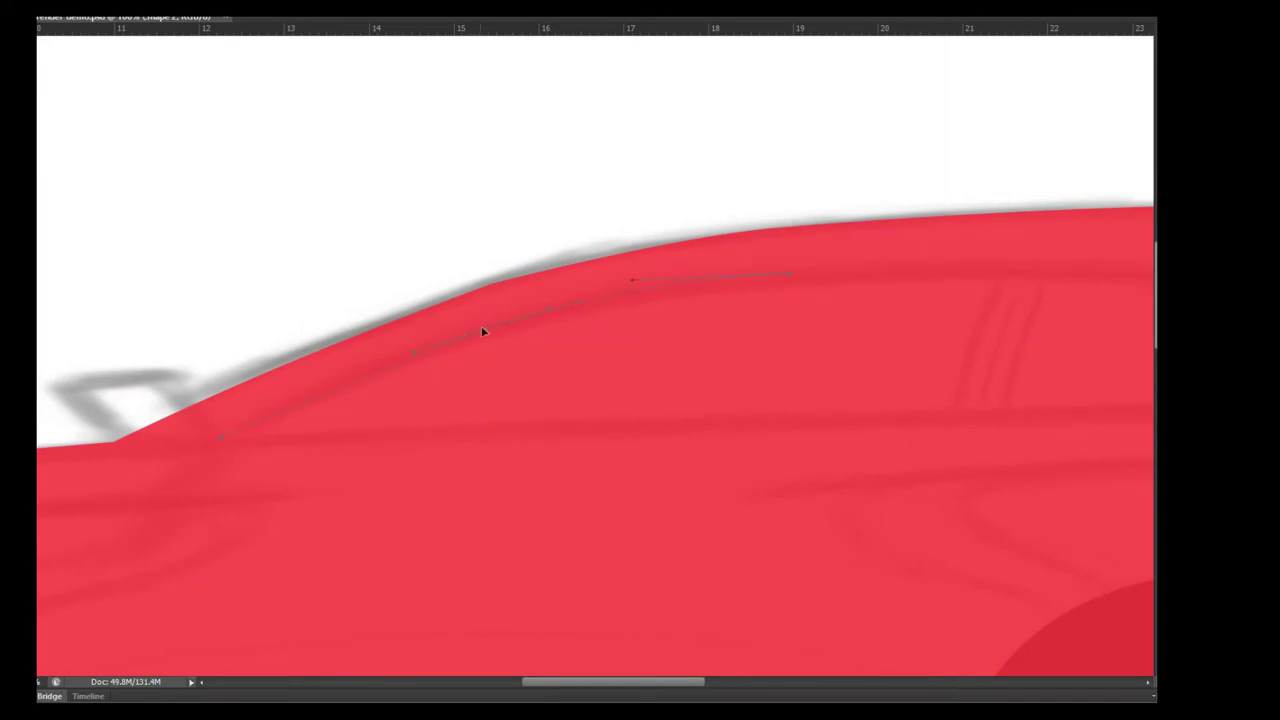
scroll(543, 340, "up", 1)
scroll(594, 354, "right", 5)
scroll(947, 463, "up", 1)
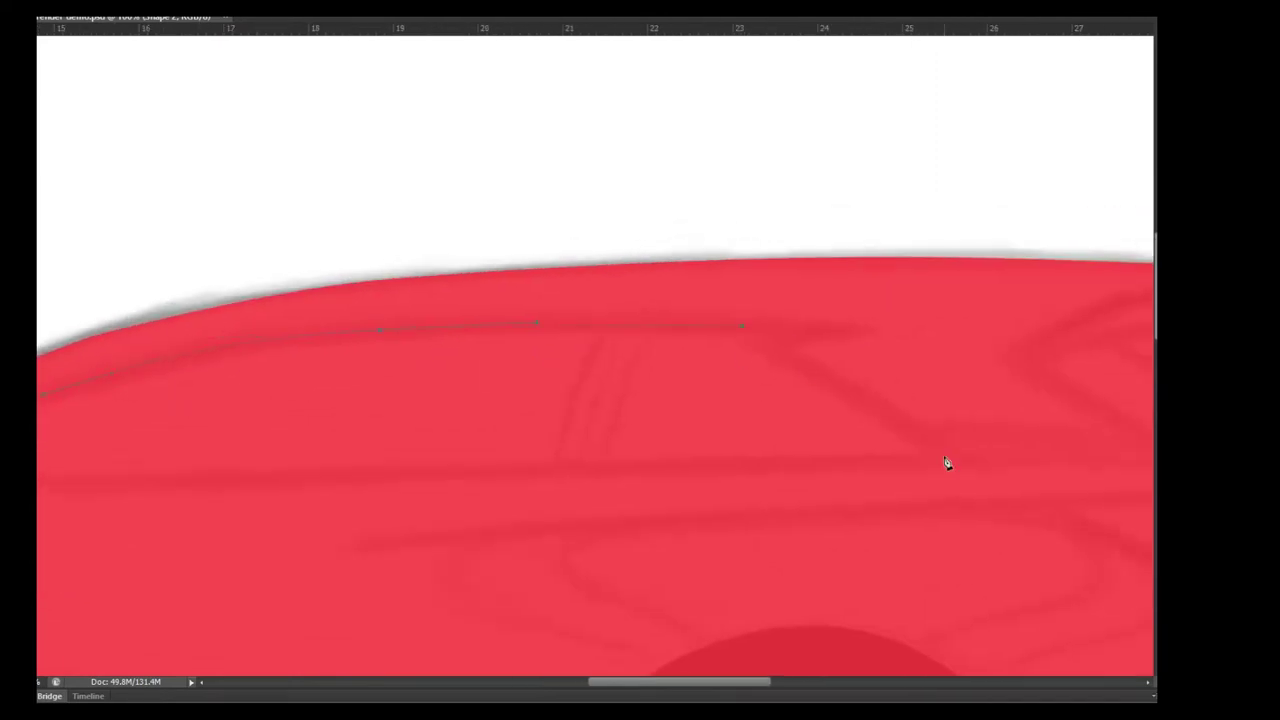
scroll(733, 333, "left", 5)
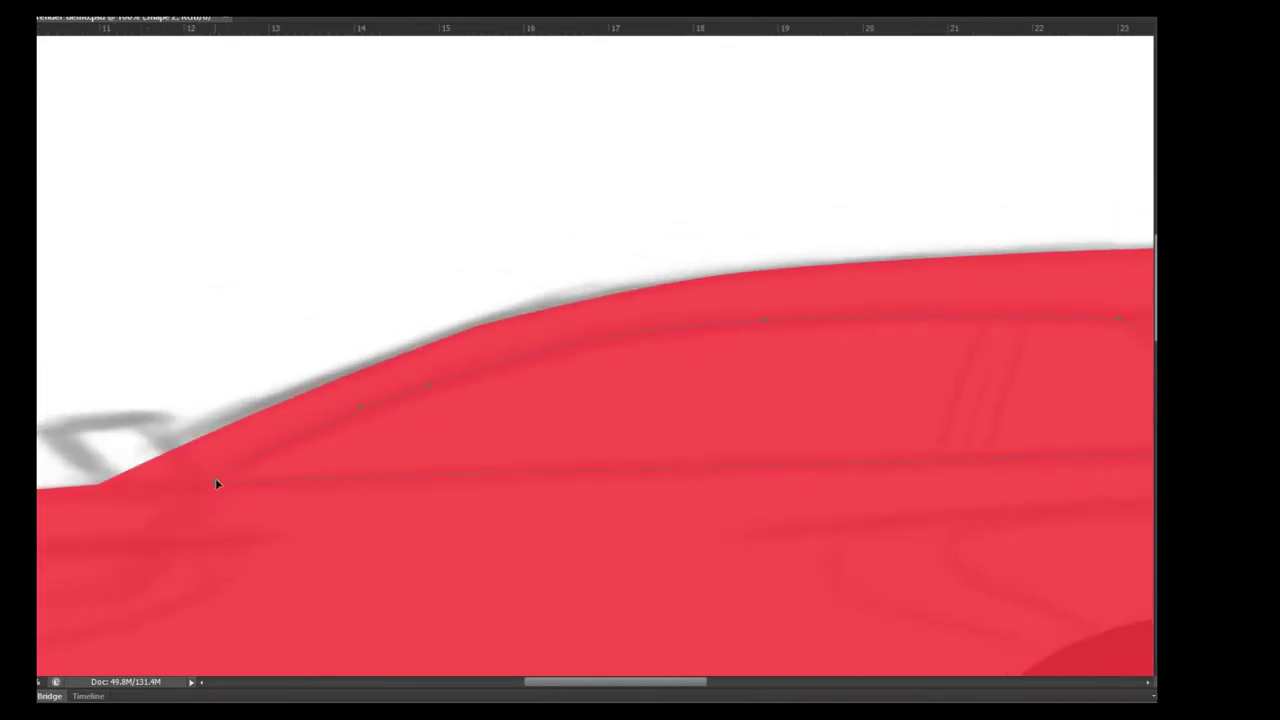
scroll(506, 406, "down", 3)
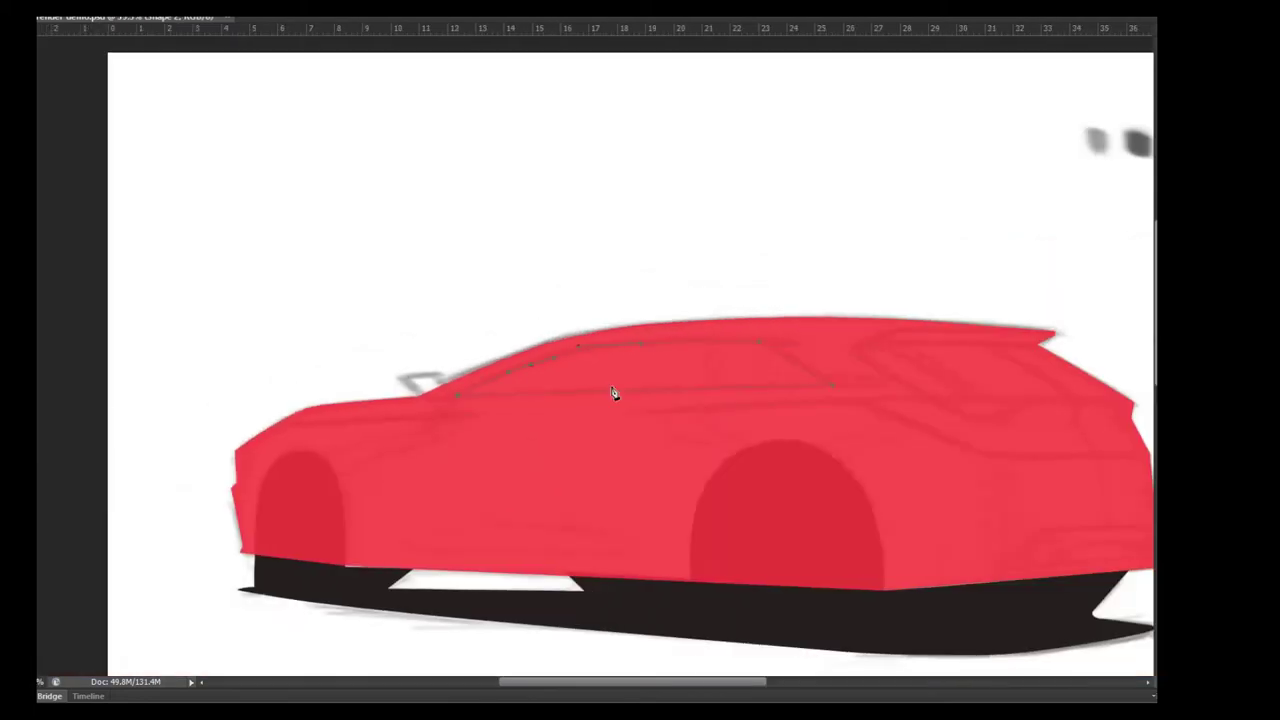
scroll(929, 365, "up", 3)
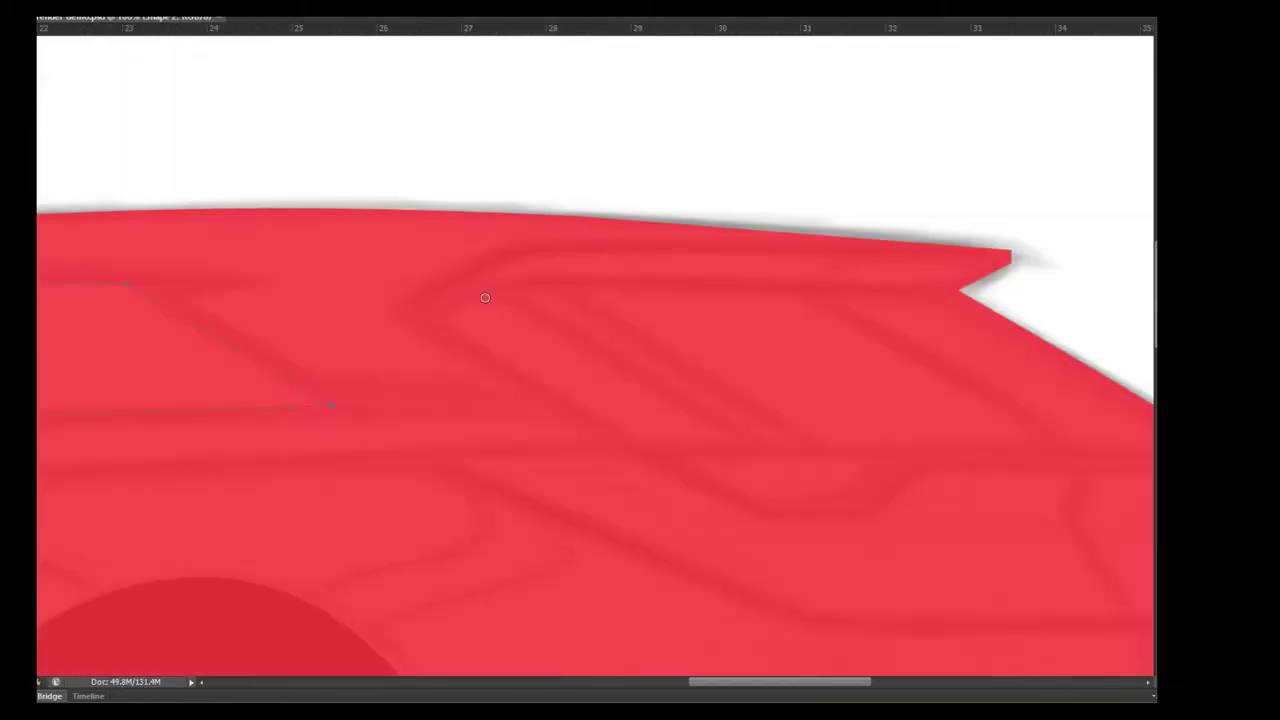
scroll(443, 549, "down", 3)
scroll(517, 414, "up", 4)
- Finish the roof window path as a black-filled shape and fit the car on screen
left_click_drag(517, 414, 480, 309)
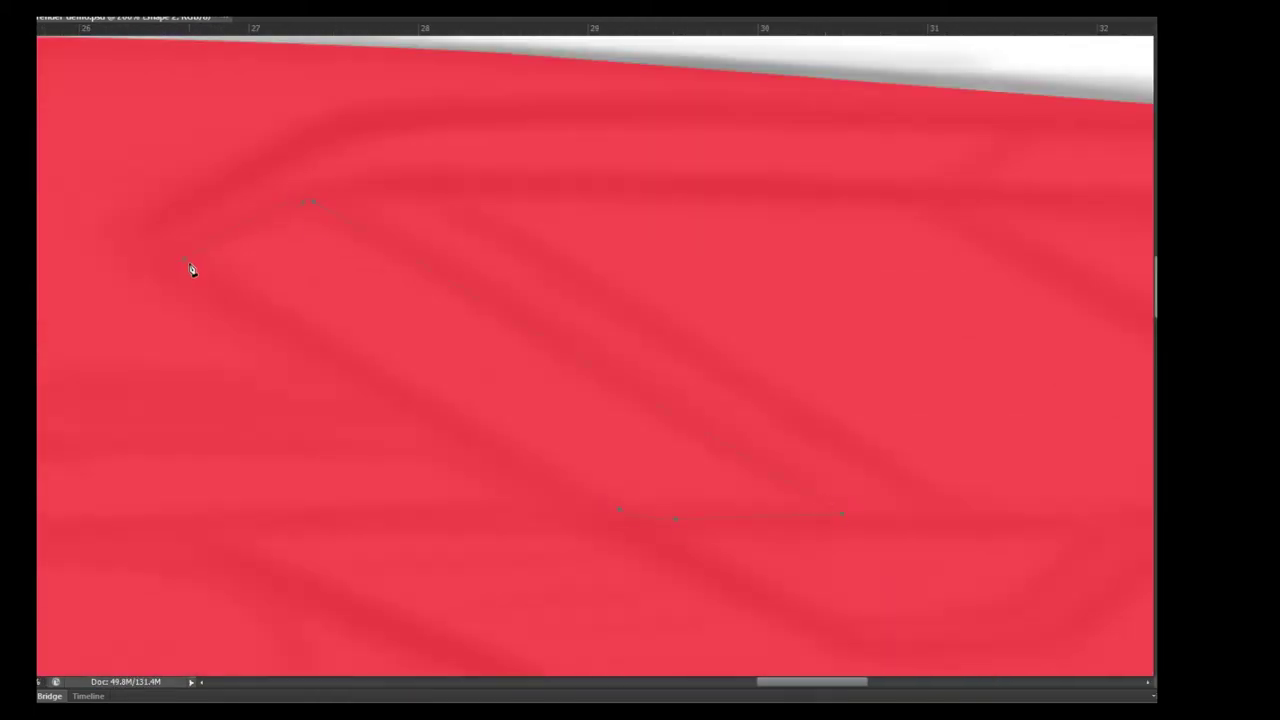
scroll(343, 211, "down", 2)
scroll(300, 283, "down", 2)
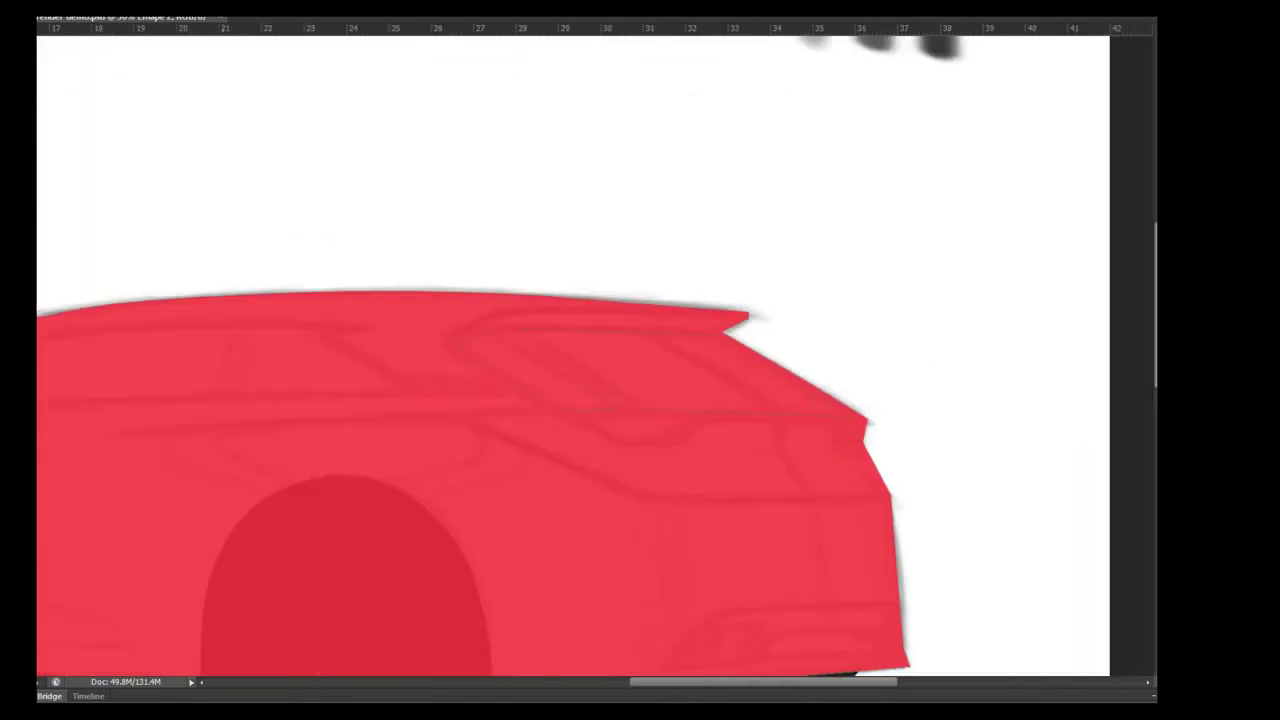
scroll(538, 388, "up", 3)
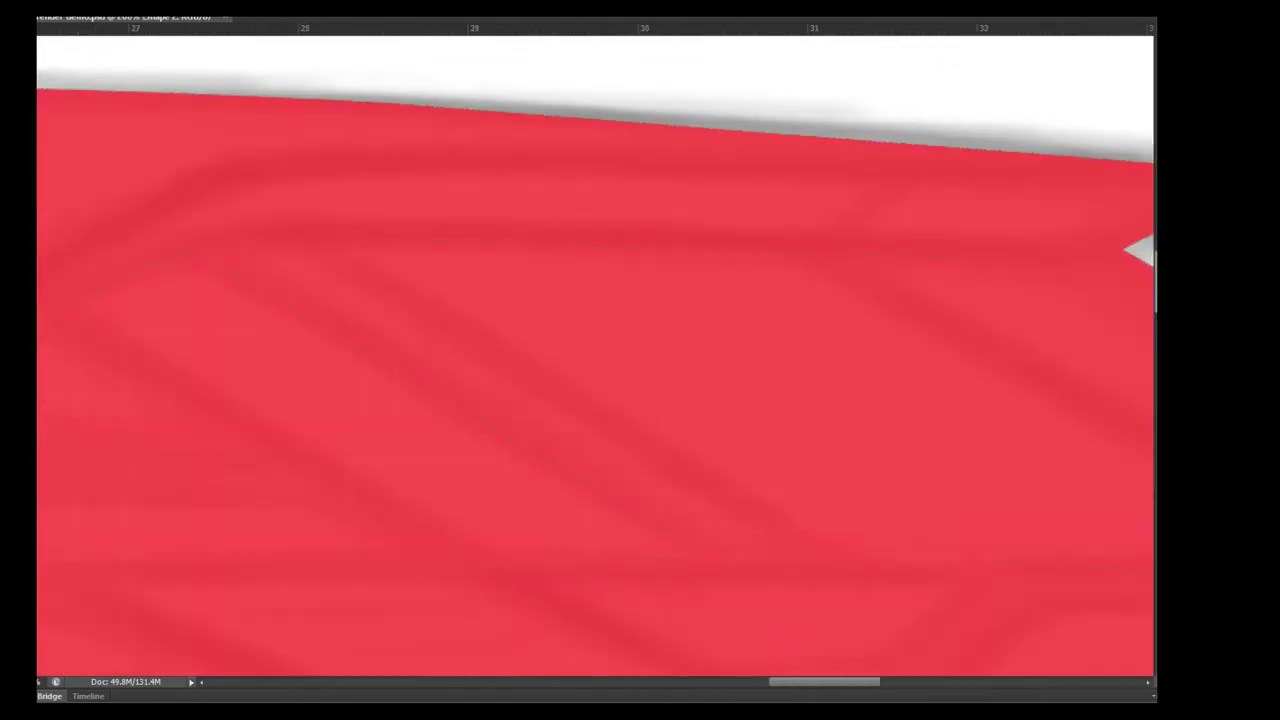
scroll(538, 388, "down", 2)
left_click_drag(648, 424, 1013, 454)
key("p")
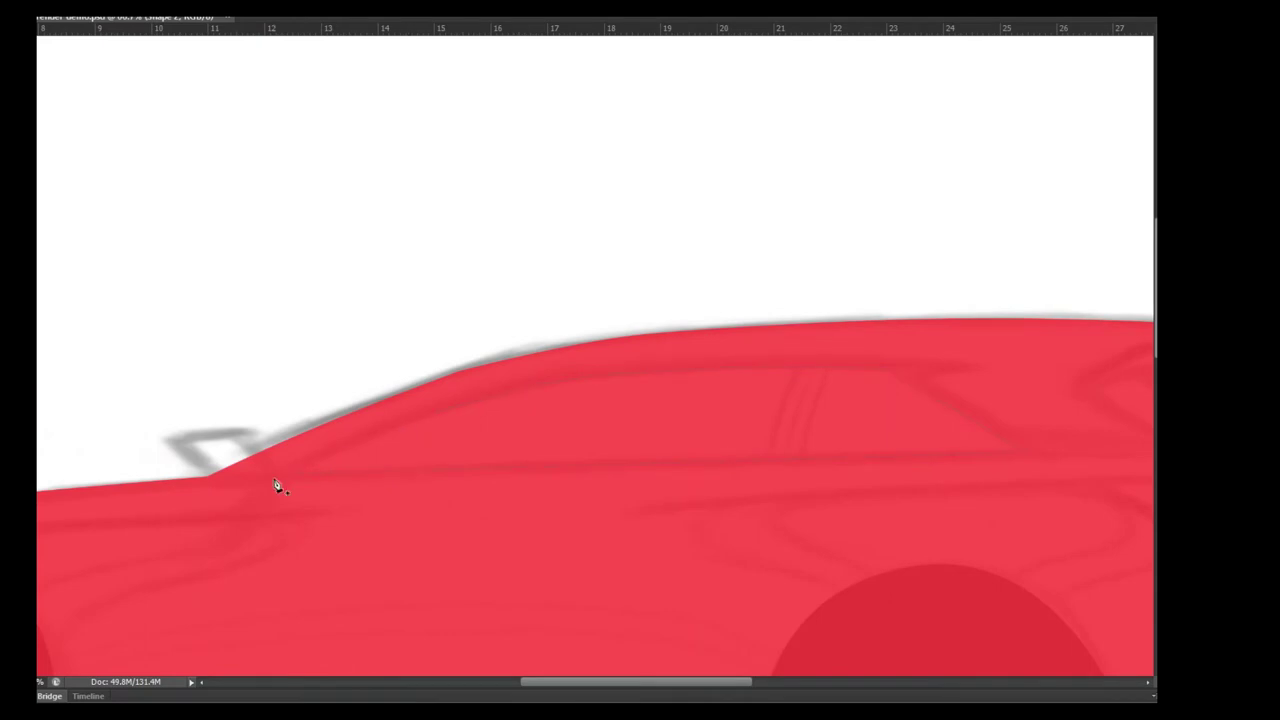
scroll(897, 372, "right", 5)
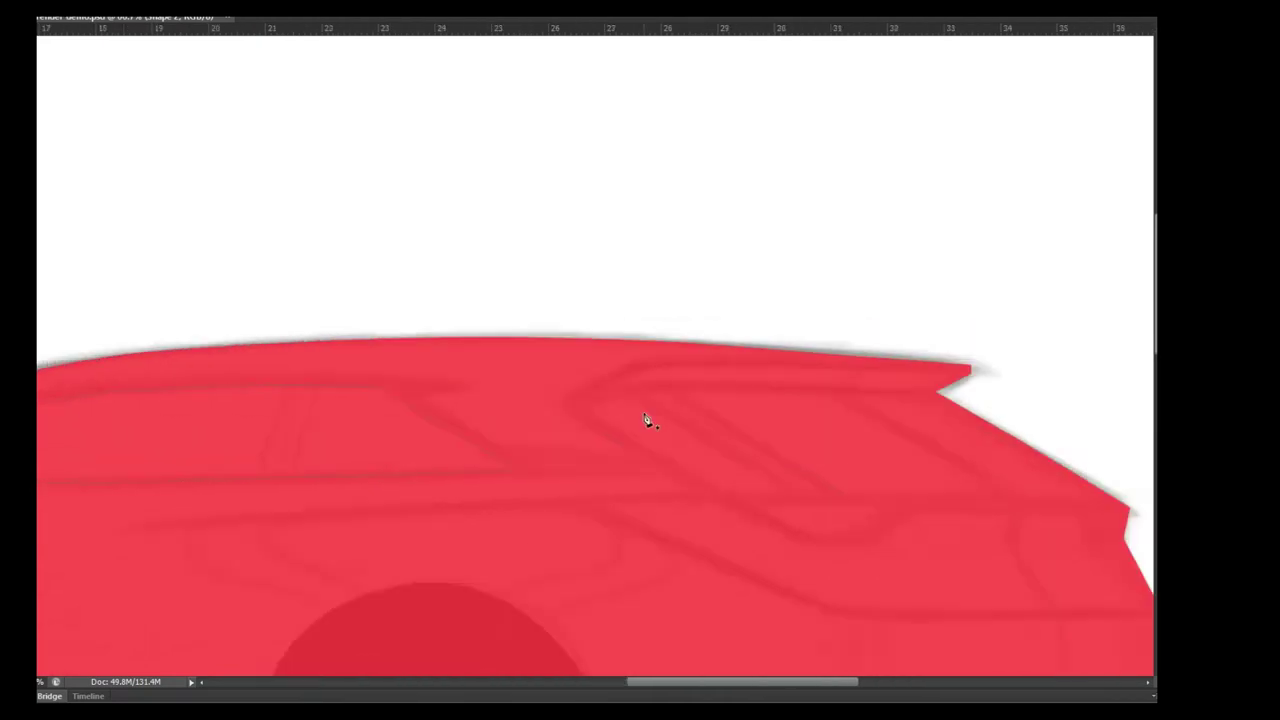
scroll(1120, 585, "up", 2)
key("ctrl+0")
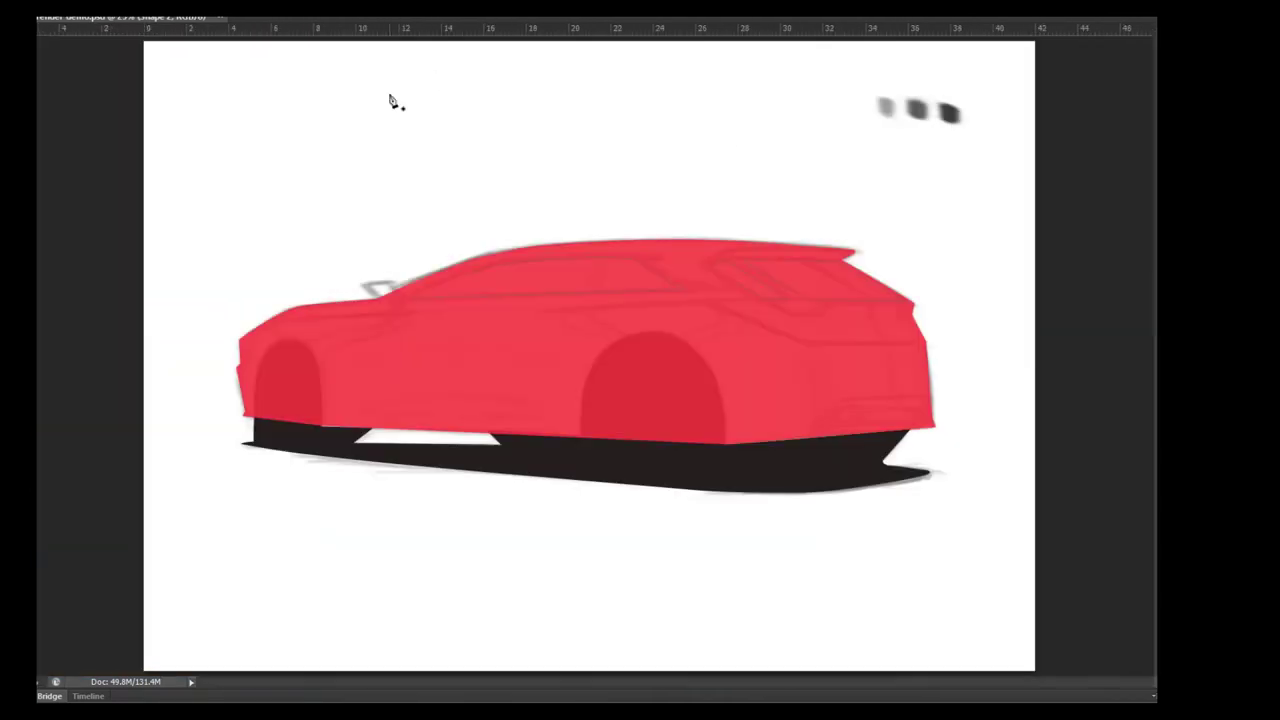
- Paint a soft dark shadow along the pillar beside the rear window
scroll(494, 274, "up", 3)
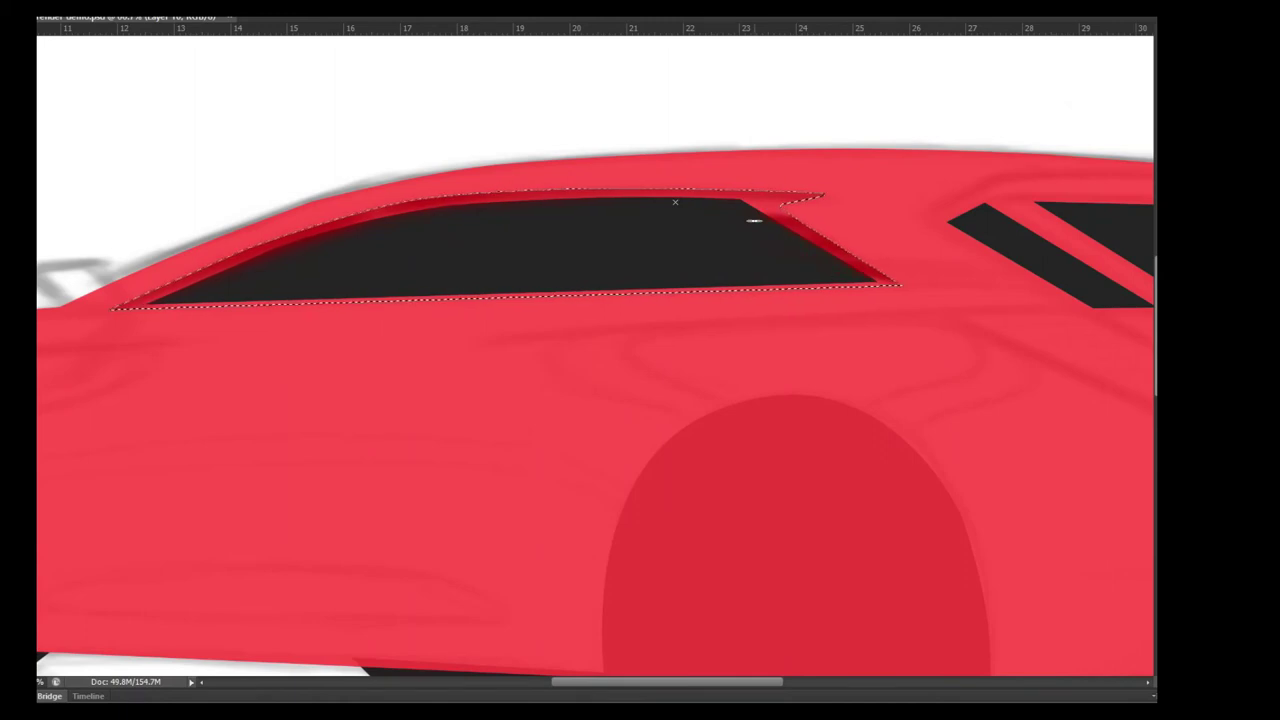
key("ctrl+minus")
key("ctrl+minus")
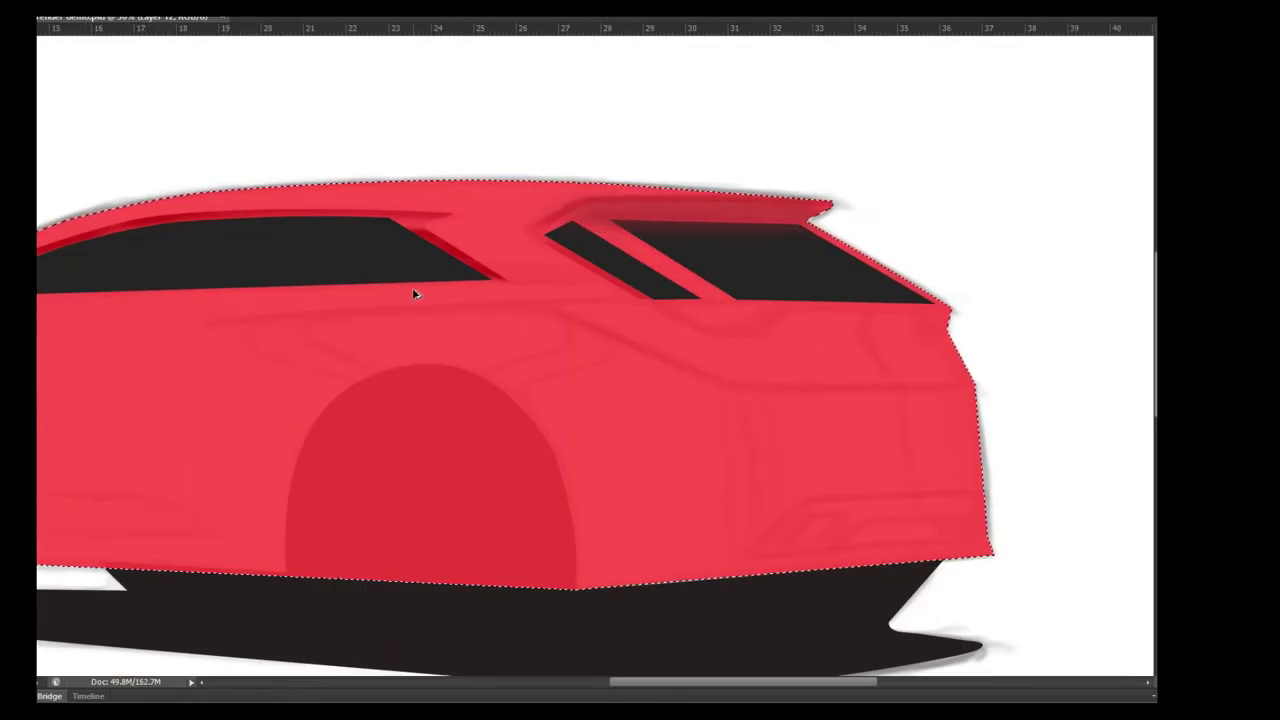
left_click_drag(620, 290, 490, 229)
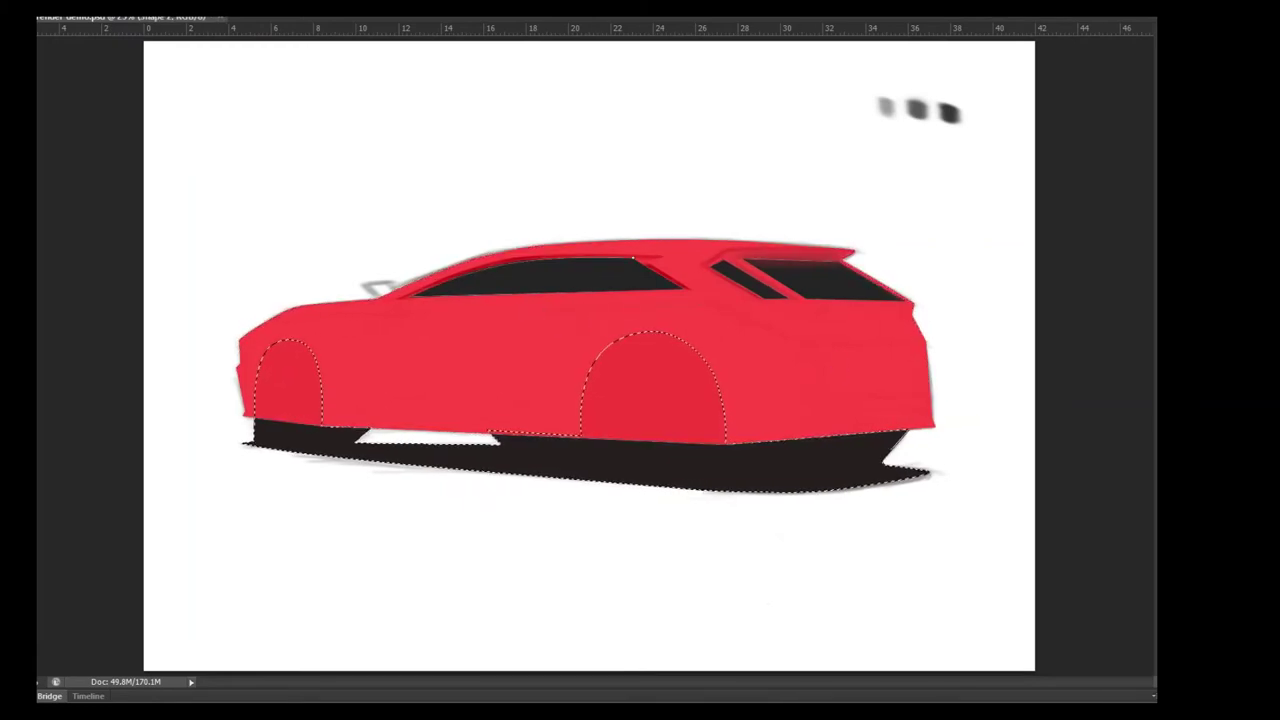
- Trace a Pen path around the rear wheel arch and convert it to a selection
left_click(740, 314)
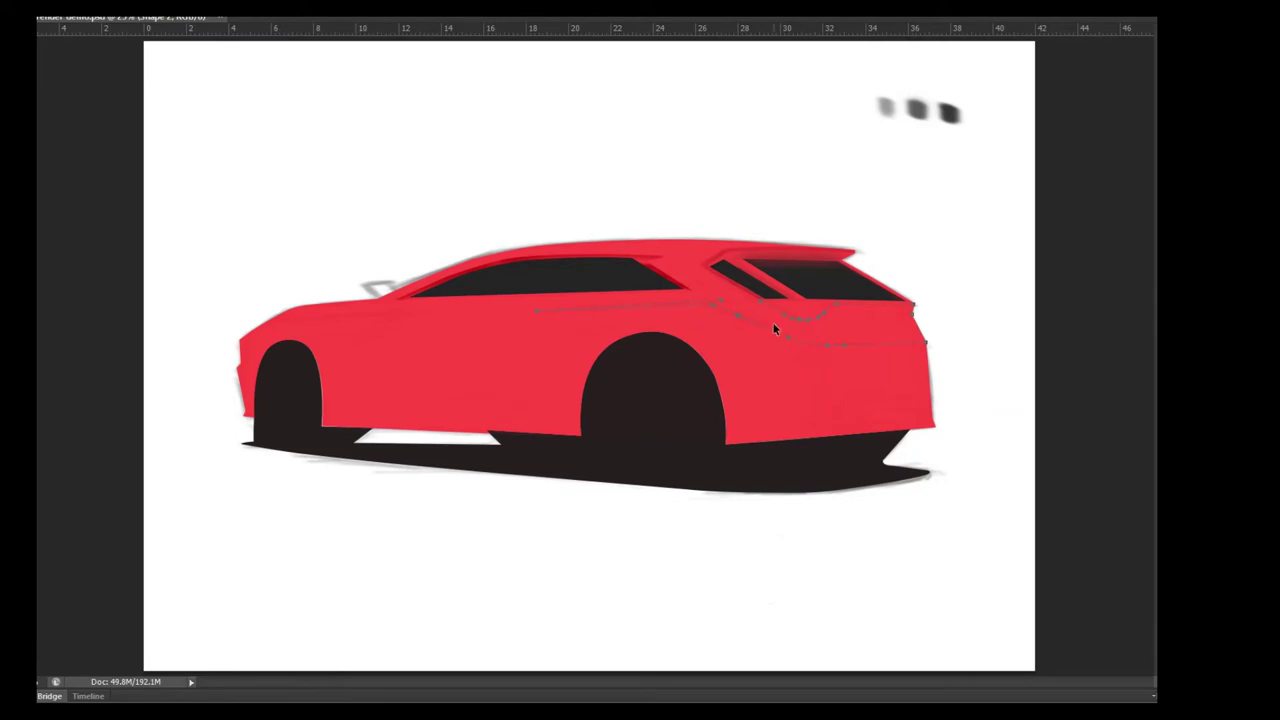
scroll(811, 323, "up", 4)
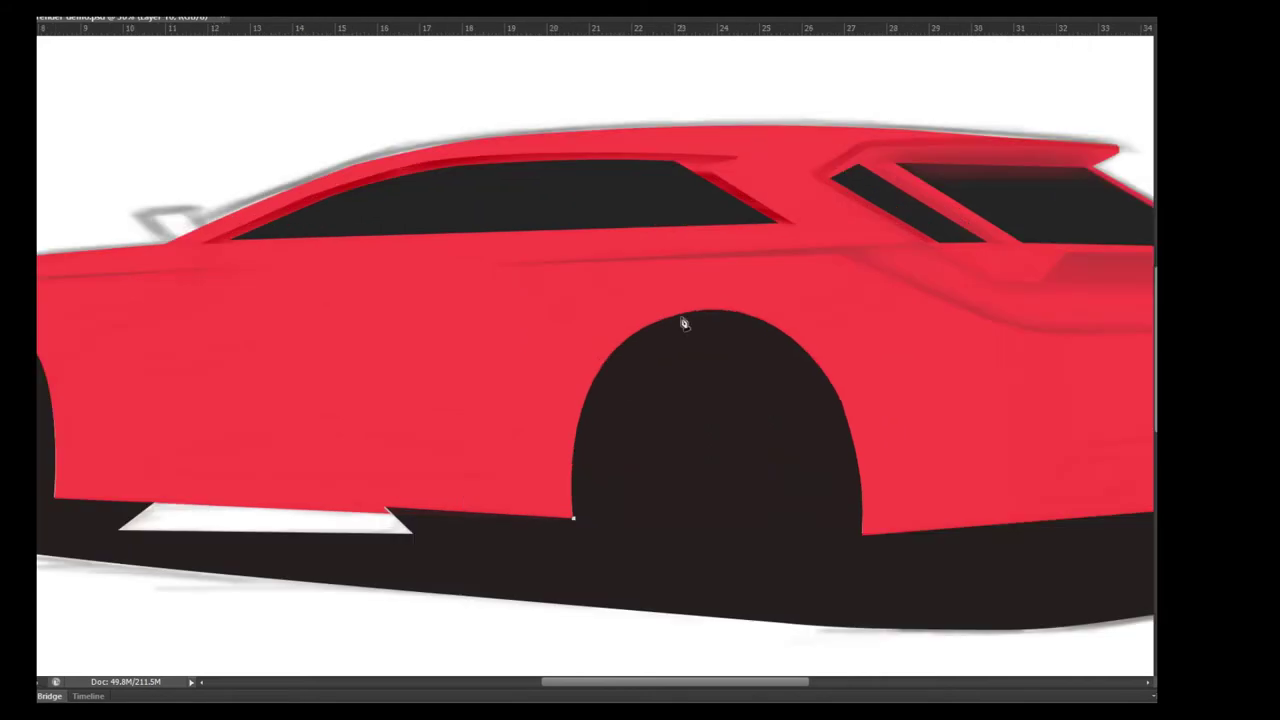
left_click(676, 317)
left_click(818, 366)
left_click(860, 533)
left_click(880, 537)
key("ctrl+Return")
key("ctrl+d")
- Close the rear arch path, reselect it and brush dark shading inside the arch
left_click_drag(620, 330, 690, 297)
key("ctrl+alt+z")
left_click(558, 518)
key("ctrl+Return")
left_click(1152, 400, "ctrl")
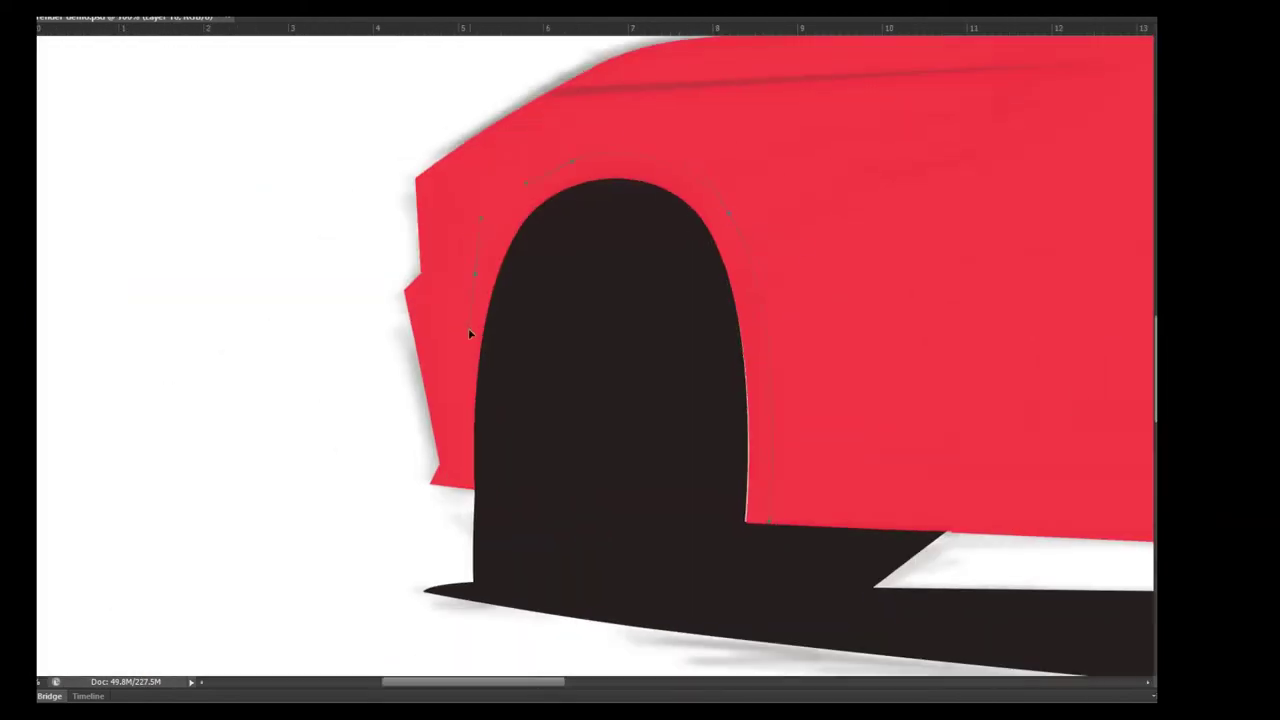
- Shade the front wheel arch and the car's front edge softly, then save the document
left_click_drag(468, 328, 517, 285)
left_click(731, 214)
key("ctrl+Return")
left_click_drag(614, 209, 620, 403)
key("ctrl+d")
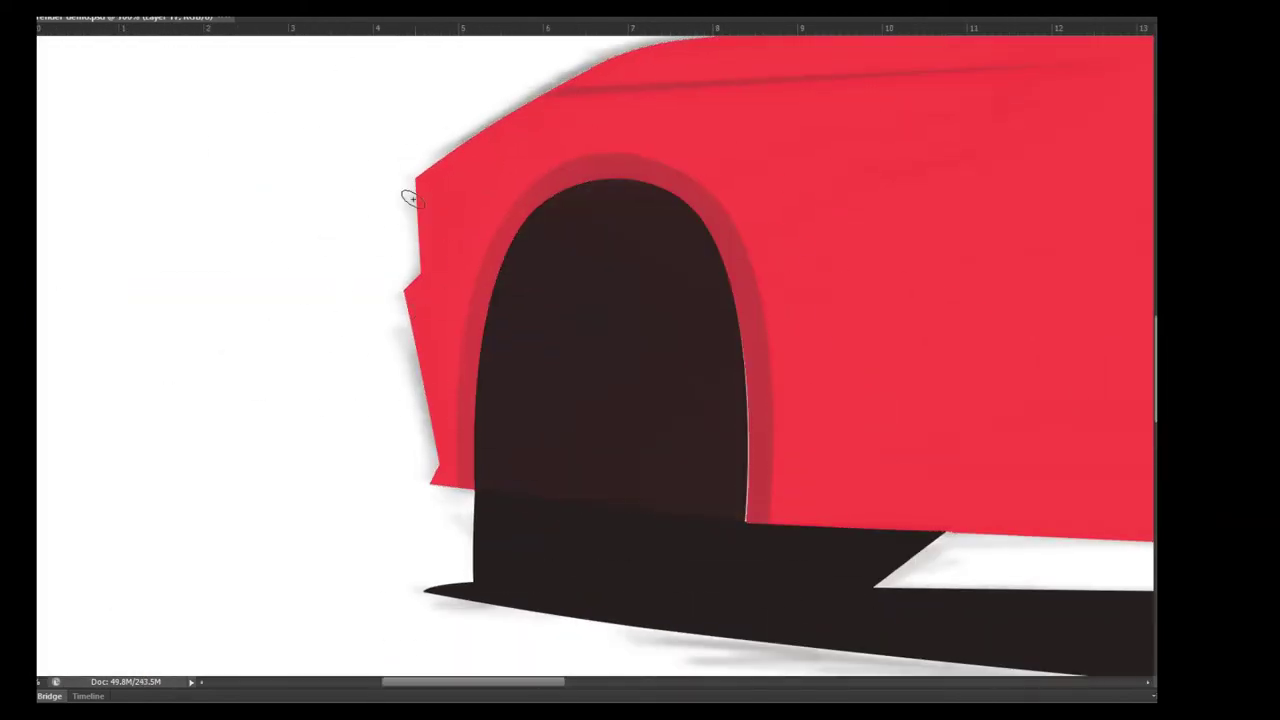
left_click_drag(412, 292, 430, 445)
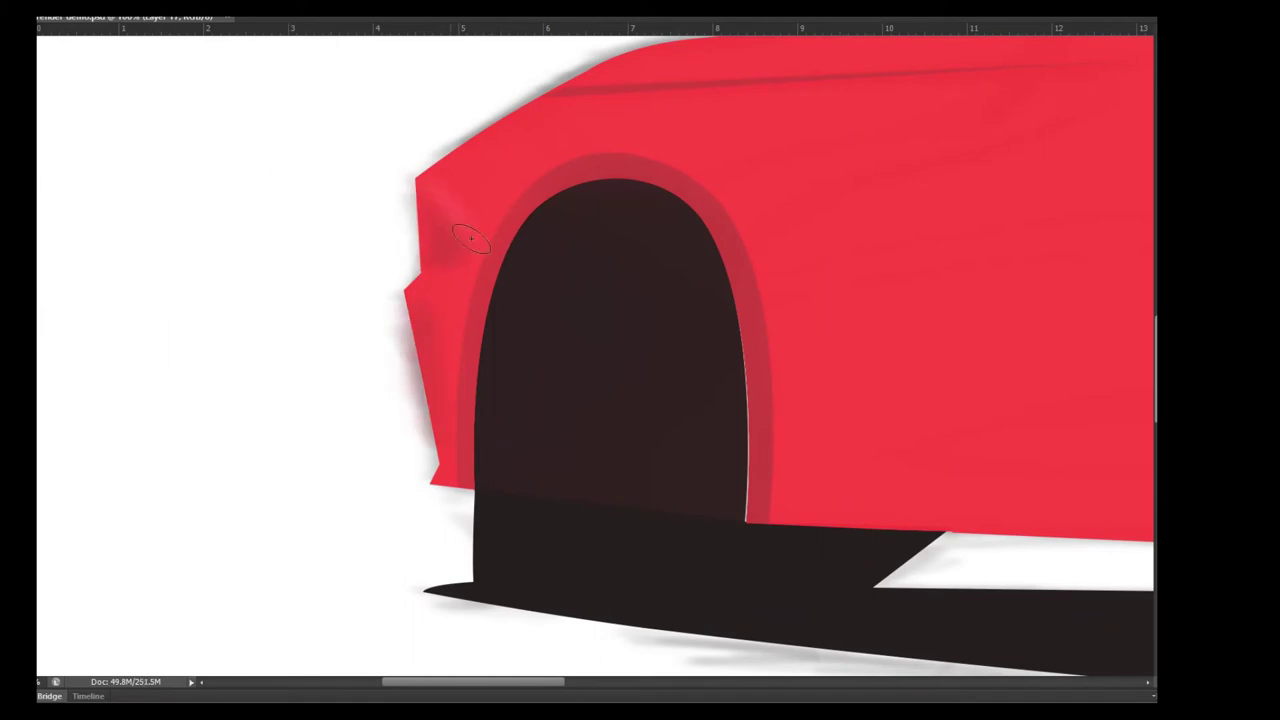
key("ctrl+0")
key("ctrl+s")
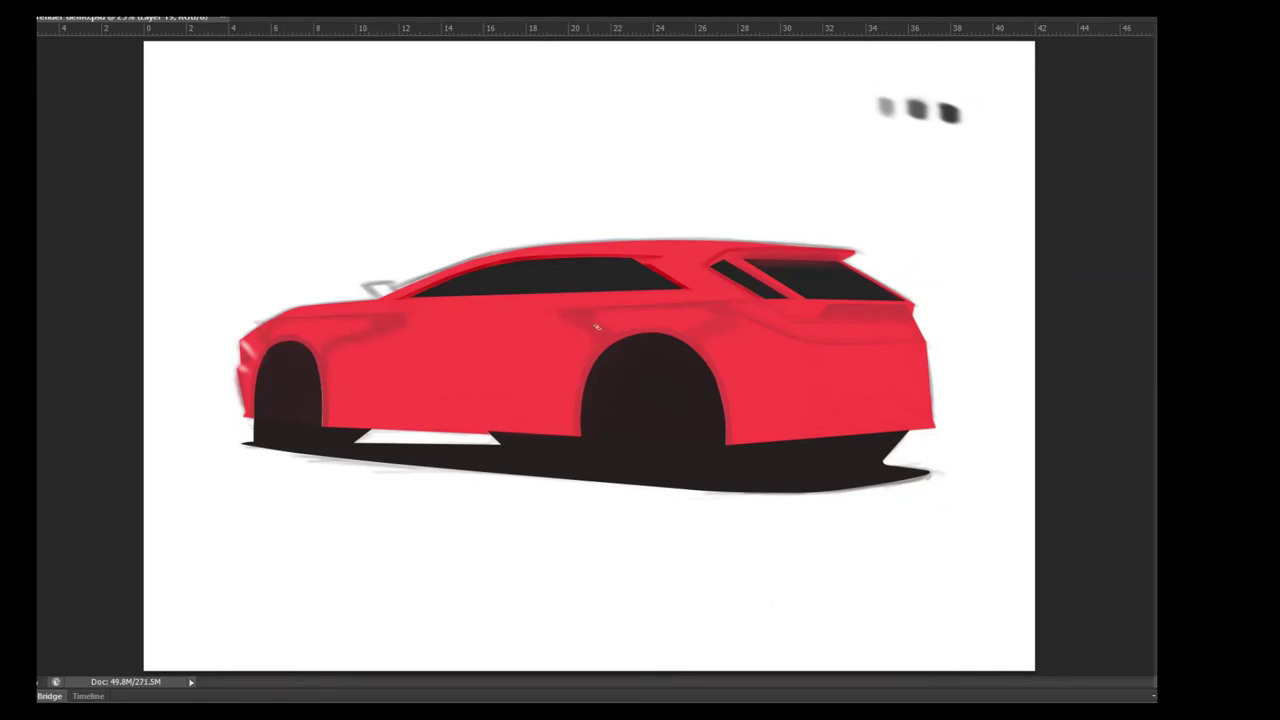
- Brush faint shadows along the car's side and rear quarter, undoing the stray red glow
left_click_drag(343, 355, 572, 346)
left_click_drag(810, 383, 898, 401)
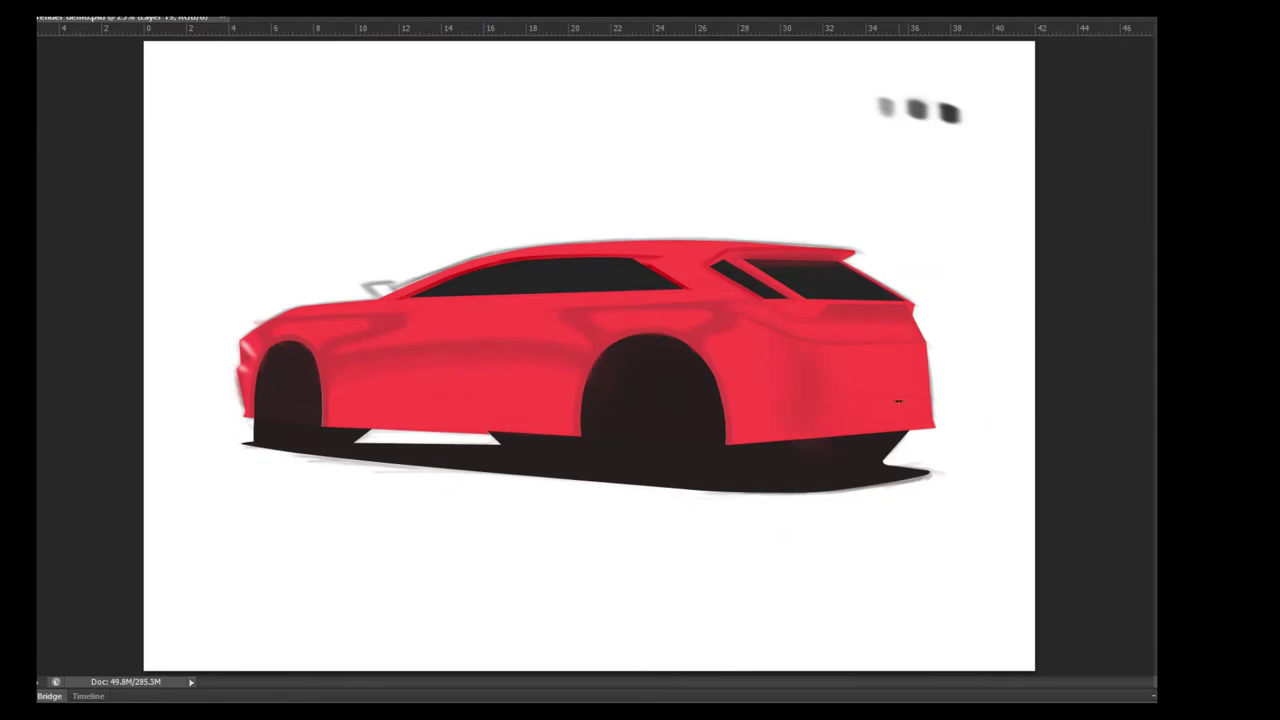
key("ctrl+plus")
key("ctrl+plus")
key("ctrl+plus")
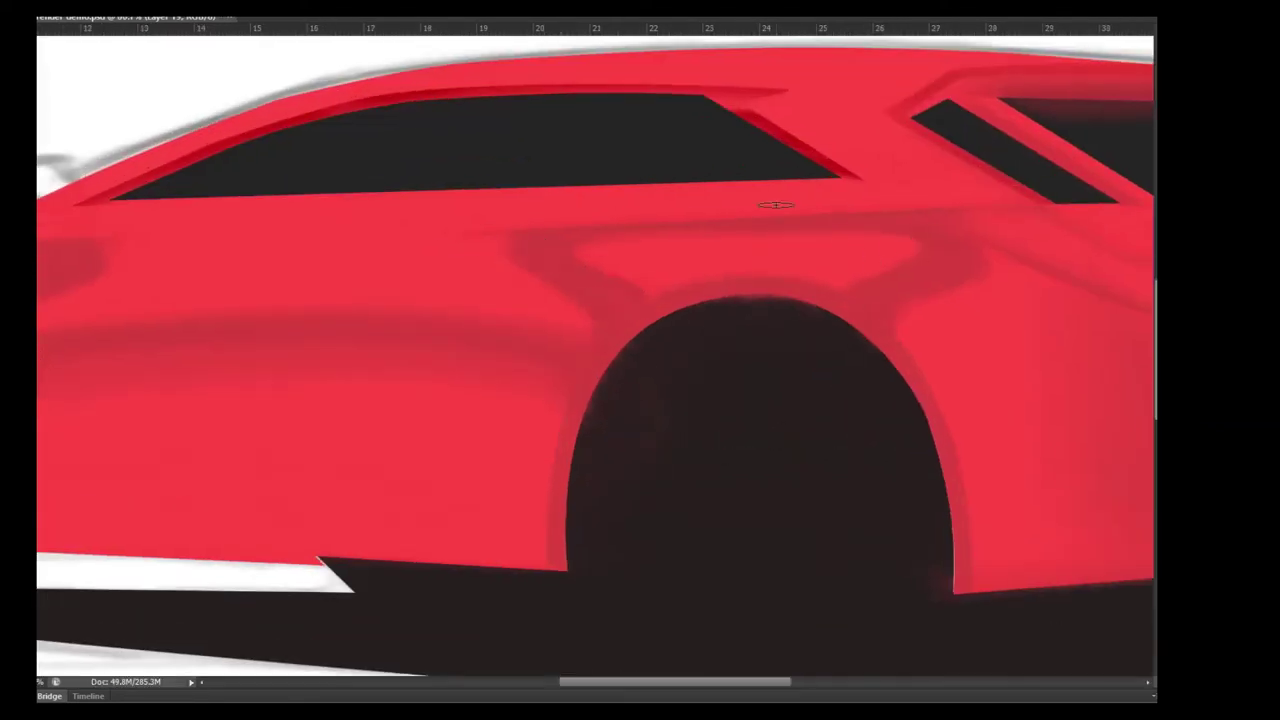
key("ctrl+minus")
key("ctrl+minus")
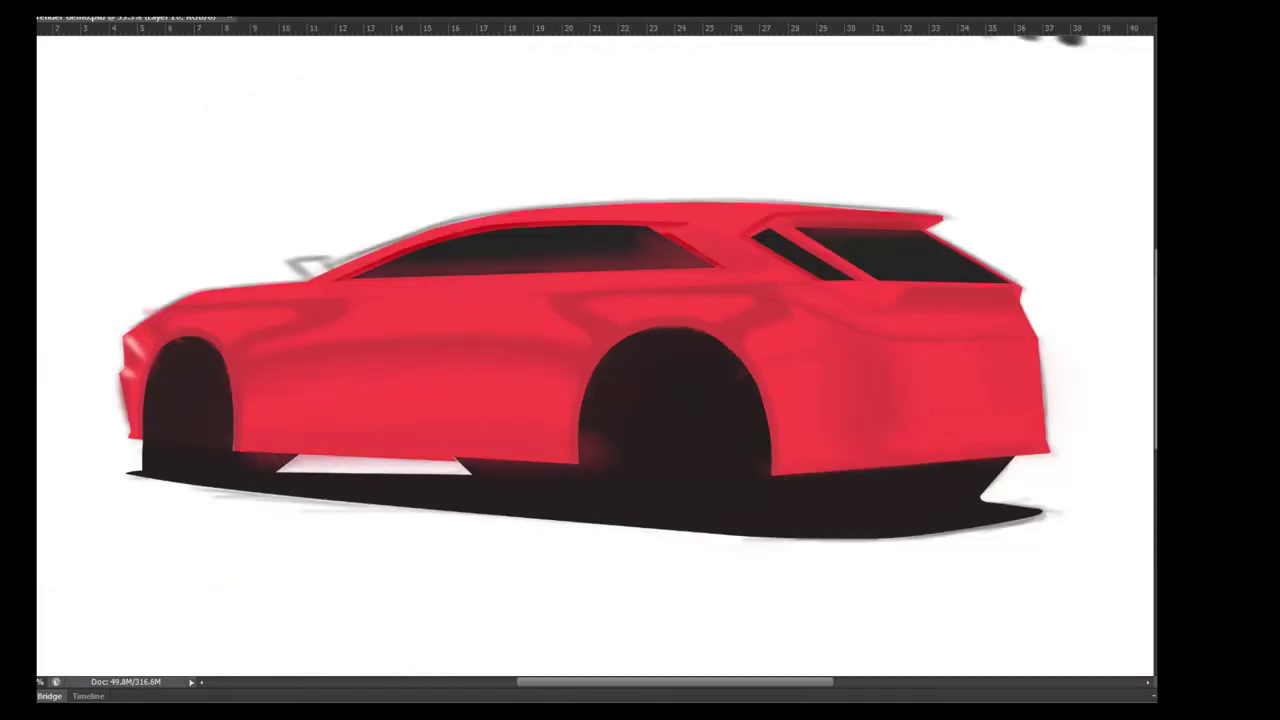
mouse_move(240, 452)
left_mouse_down()
mouse_move(447, 455)
mouse_move(209, 437)
left_mouse_up()
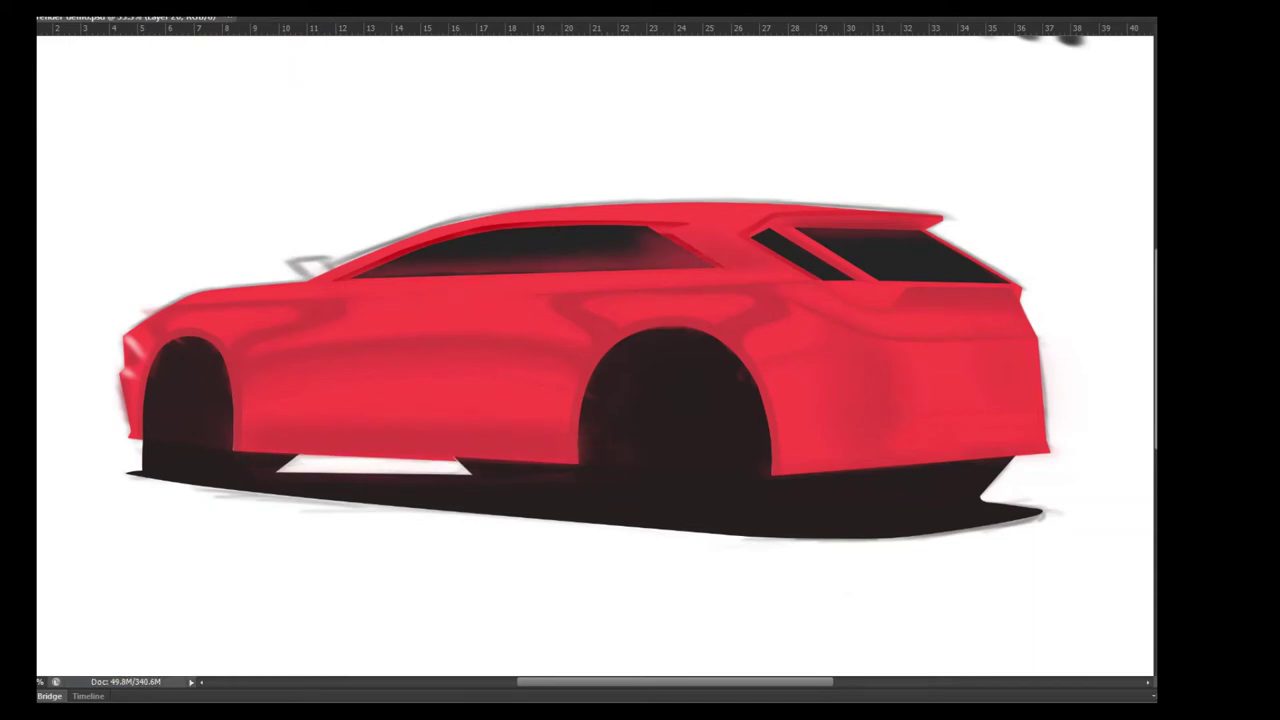
key("ctrl+plus")
key("ctrl+z")
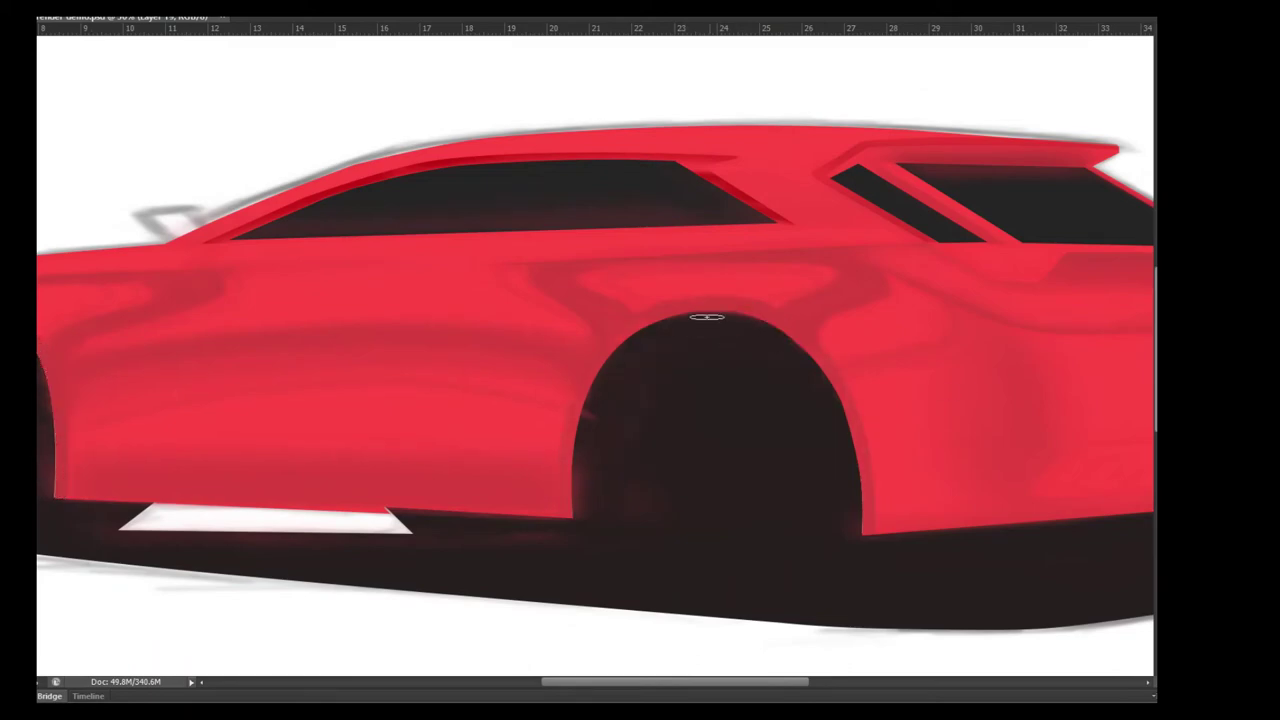
- On a new layer, select the rear quarter panel and shade it into an angular facet
left_click(814, 491, "ctrl")
key("ctrl+0")
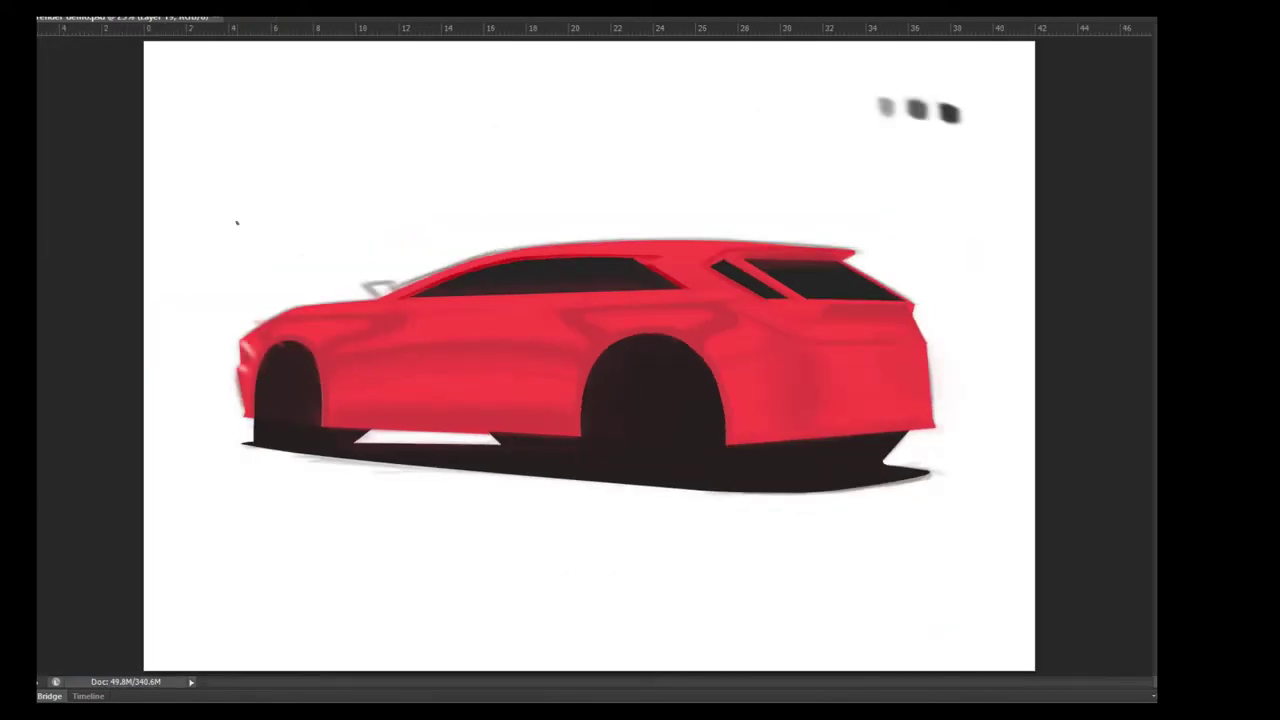
left_click(284, 343, "ctrl")
left_click(796, 437, "ctrl")
left_click_drag(912, 340, 818, 403)
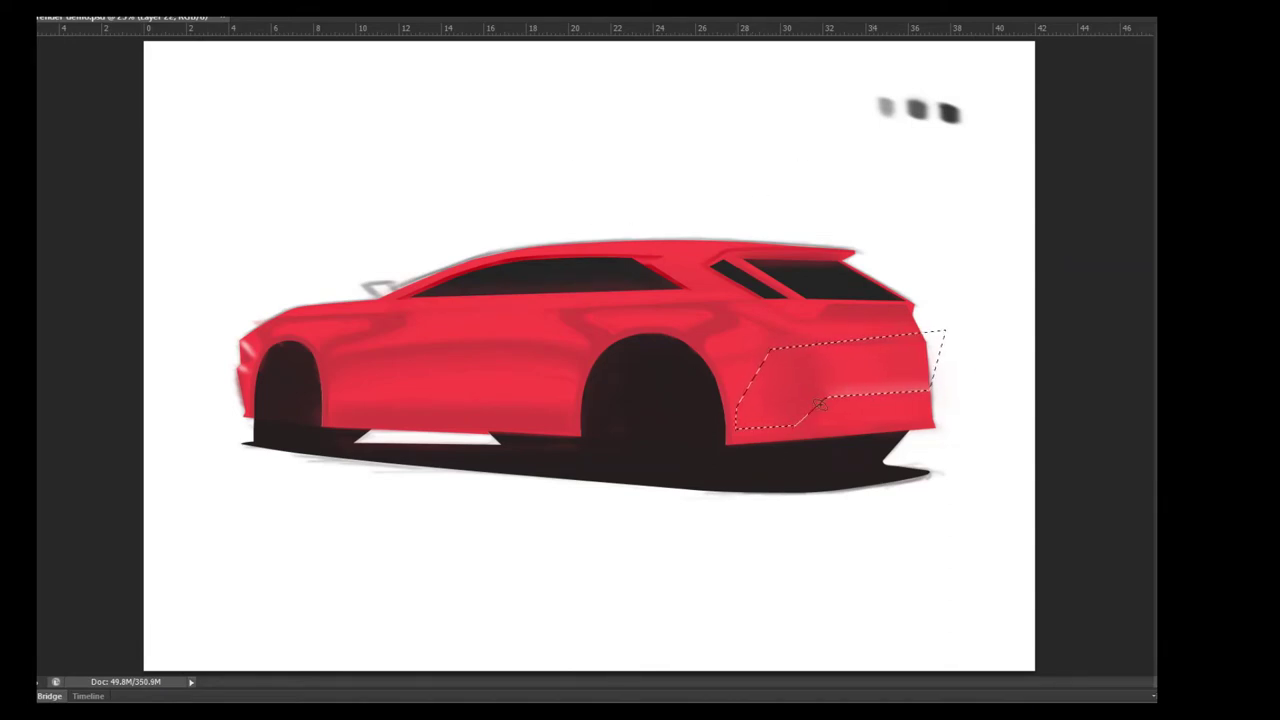
key("ctrl+d")
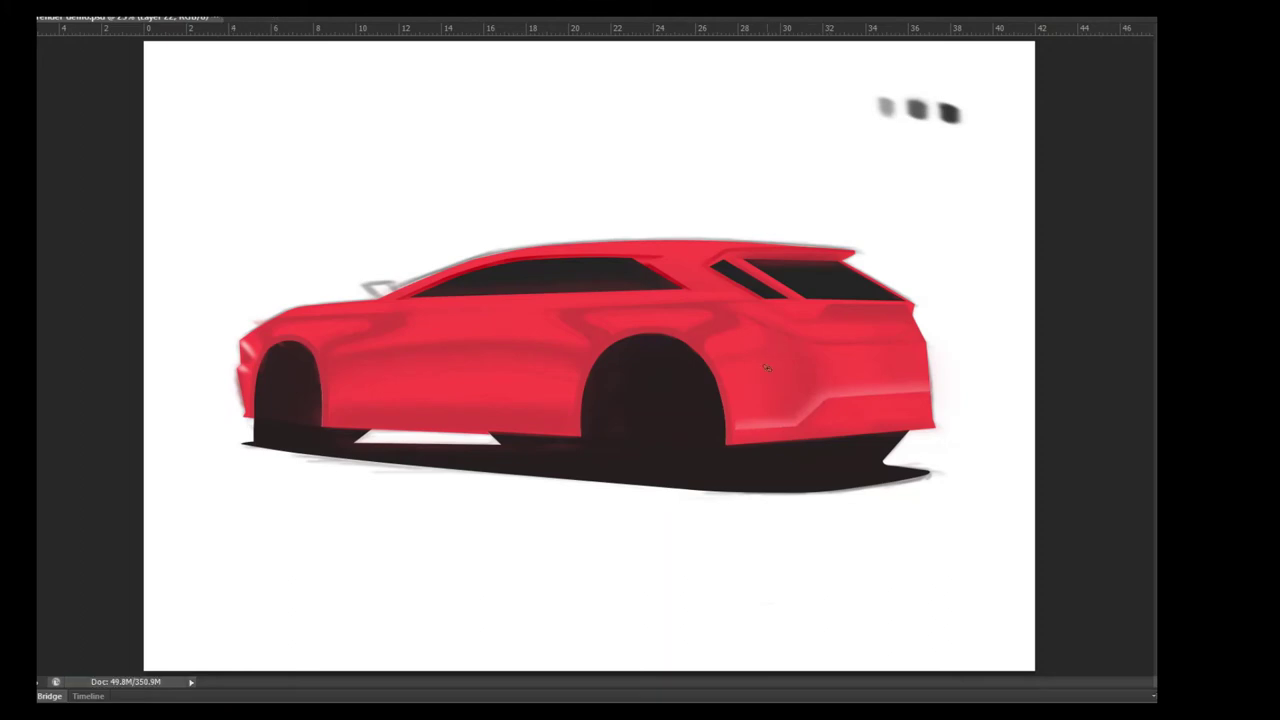
- Turn the mirror outline into a red shape and add dark teal glass inside it
left_click(399, 295)
scroll(404, 302, "up", 2)
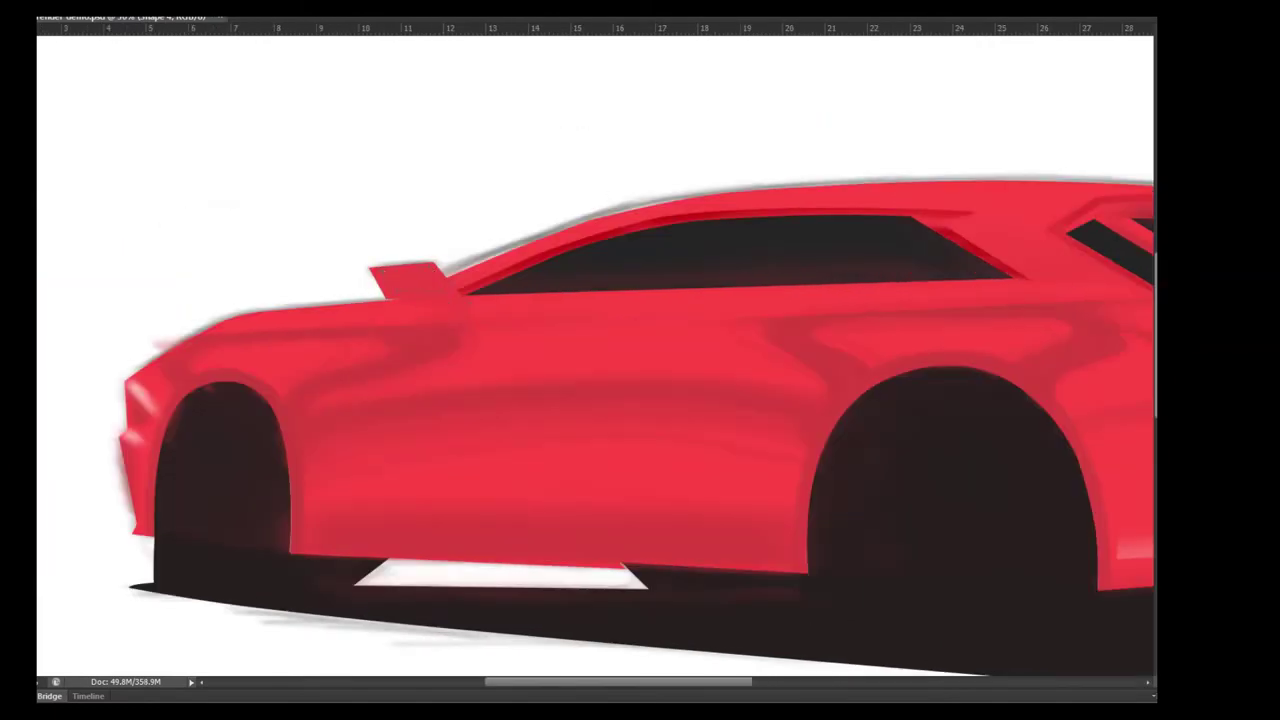
left_click(386, 270)
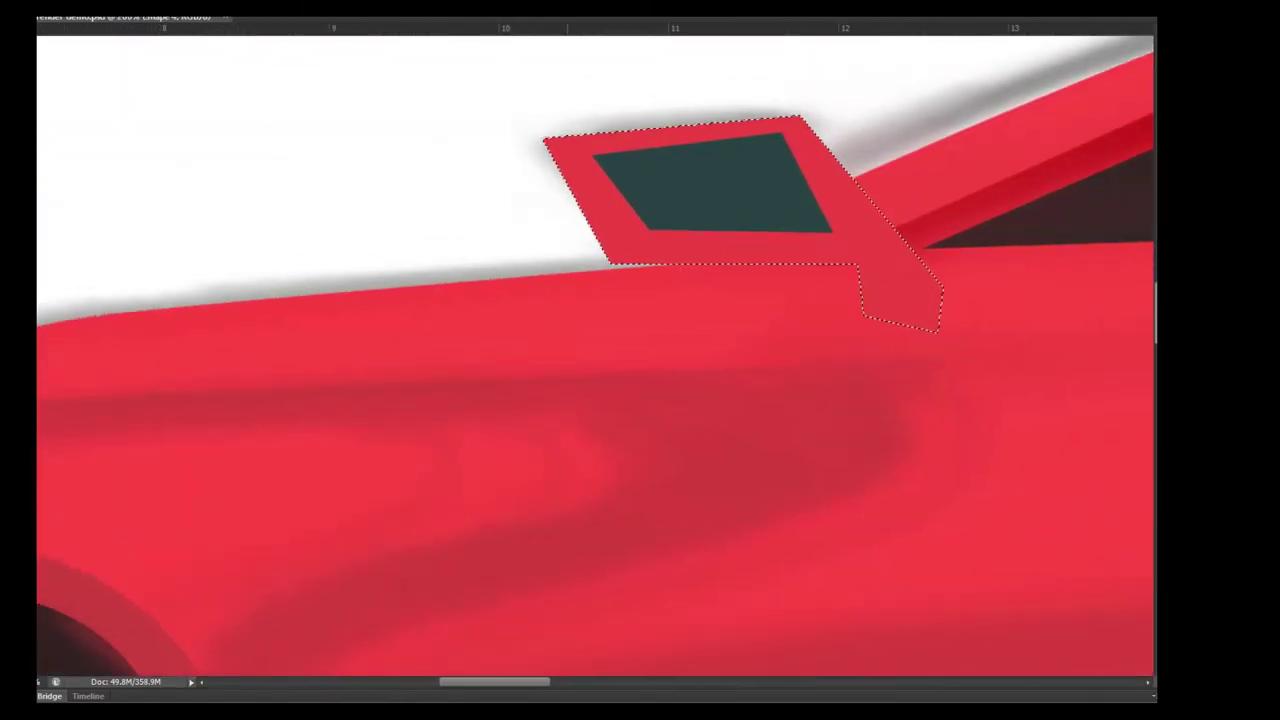
- On a new layer, shade the mirror frame edges with a soft brush
left_click_drag(868, 281, 866, 237)
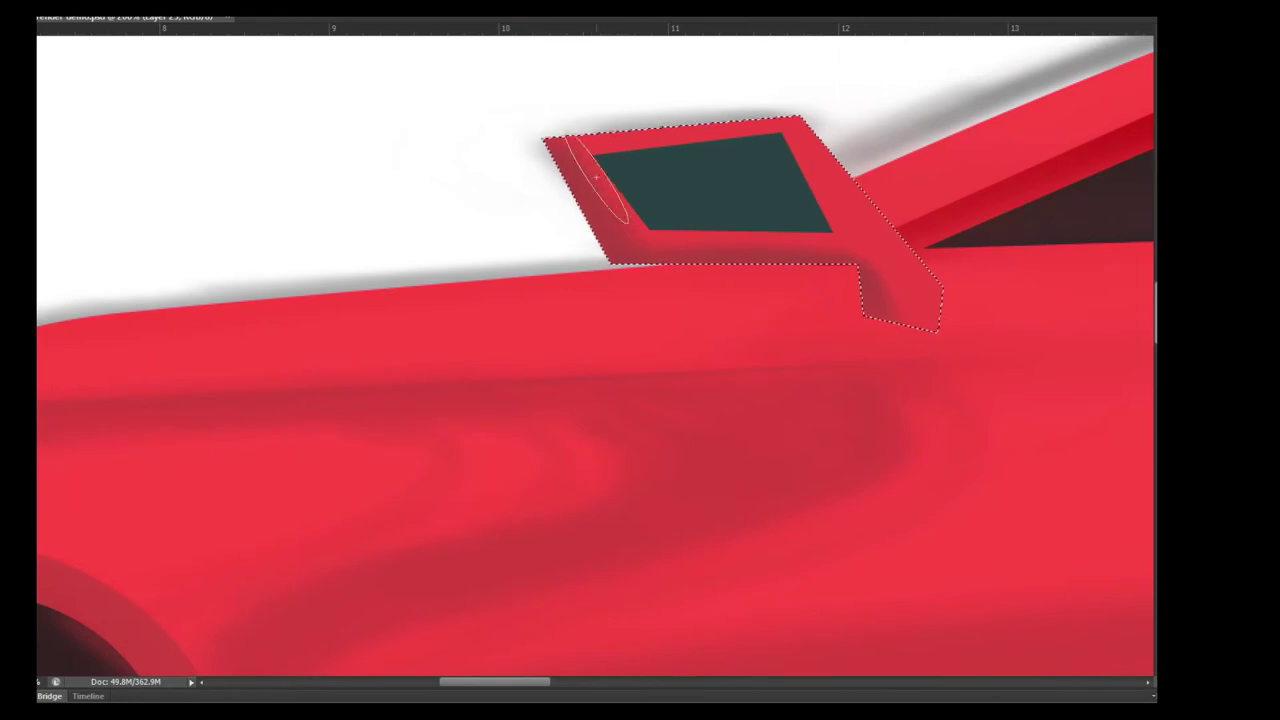
key("ctrl+alt+shift+n")
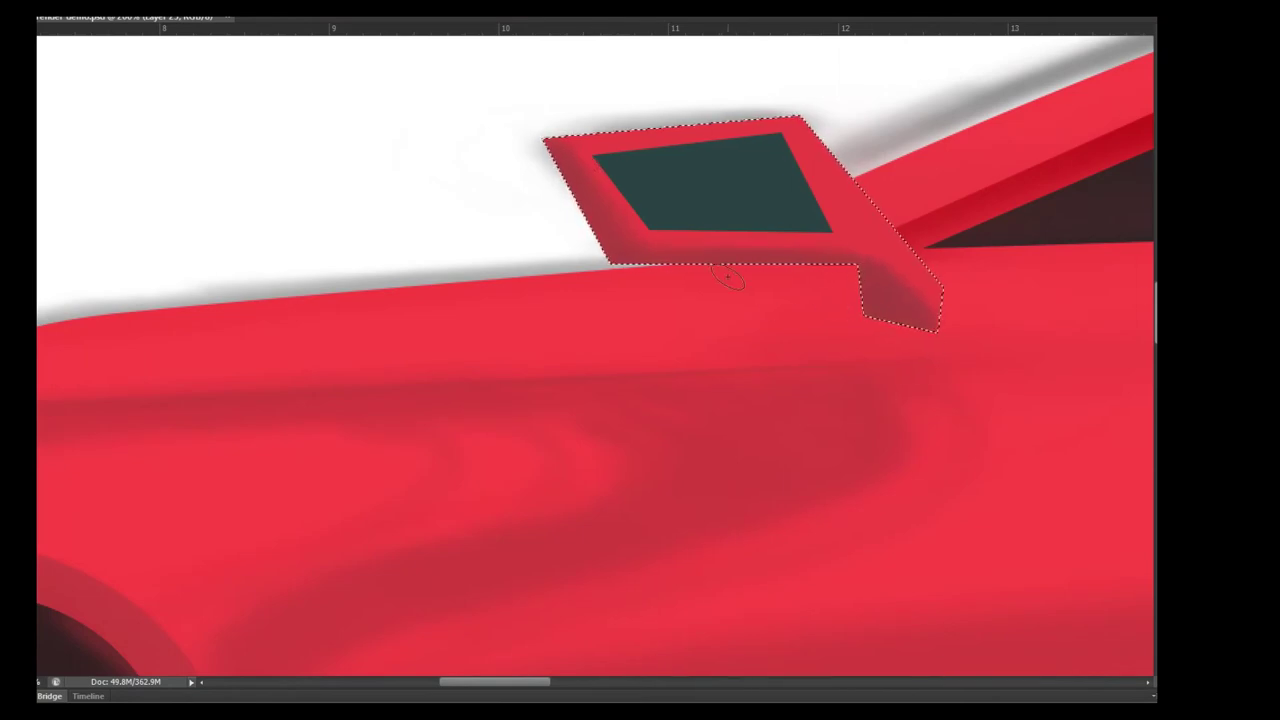
mouse_move(707, 155)
left_mouse_down()
mouse_move(786, 129)
mouse_move(709, 214)
mouse_move(640, 205)
mouse_move(618, 158)
left_mouse_up()
key("ctrl+alt+z")
key("ctrl+alt+z")
key("ctrl+alt+z")
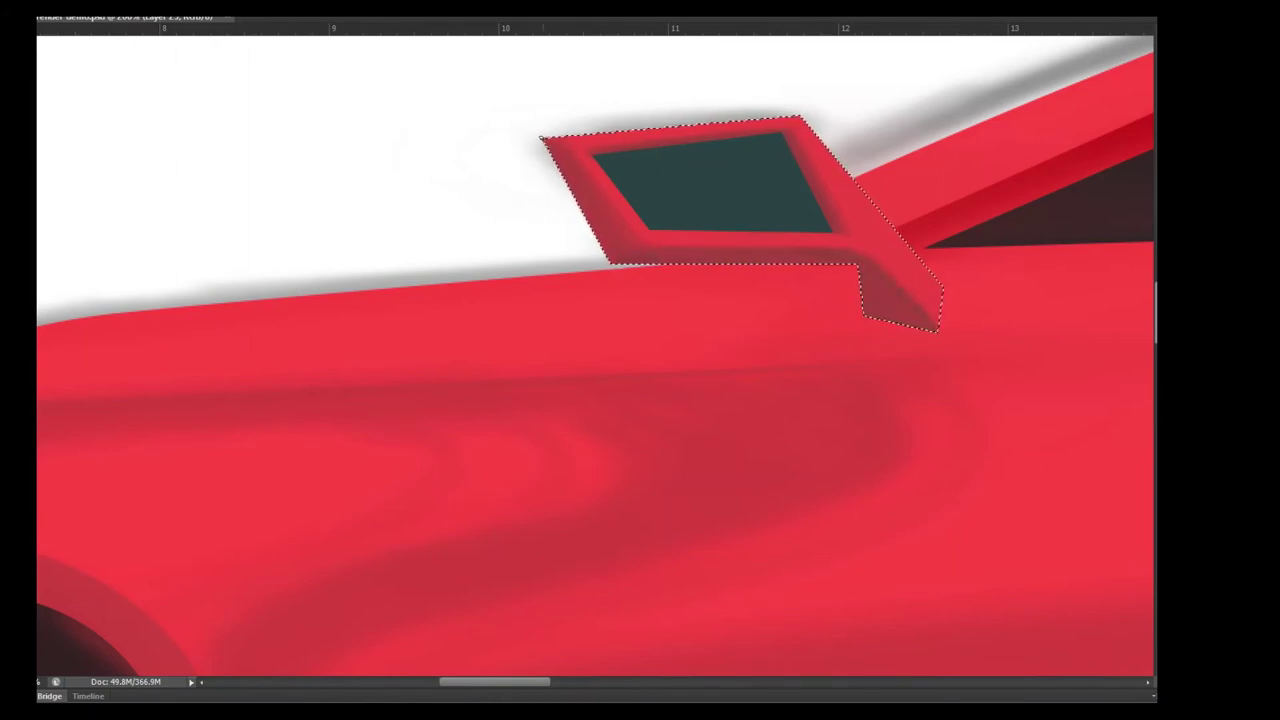
key("ctrl+minus")
key("ctrl+minus")
key("ctrl+minus")
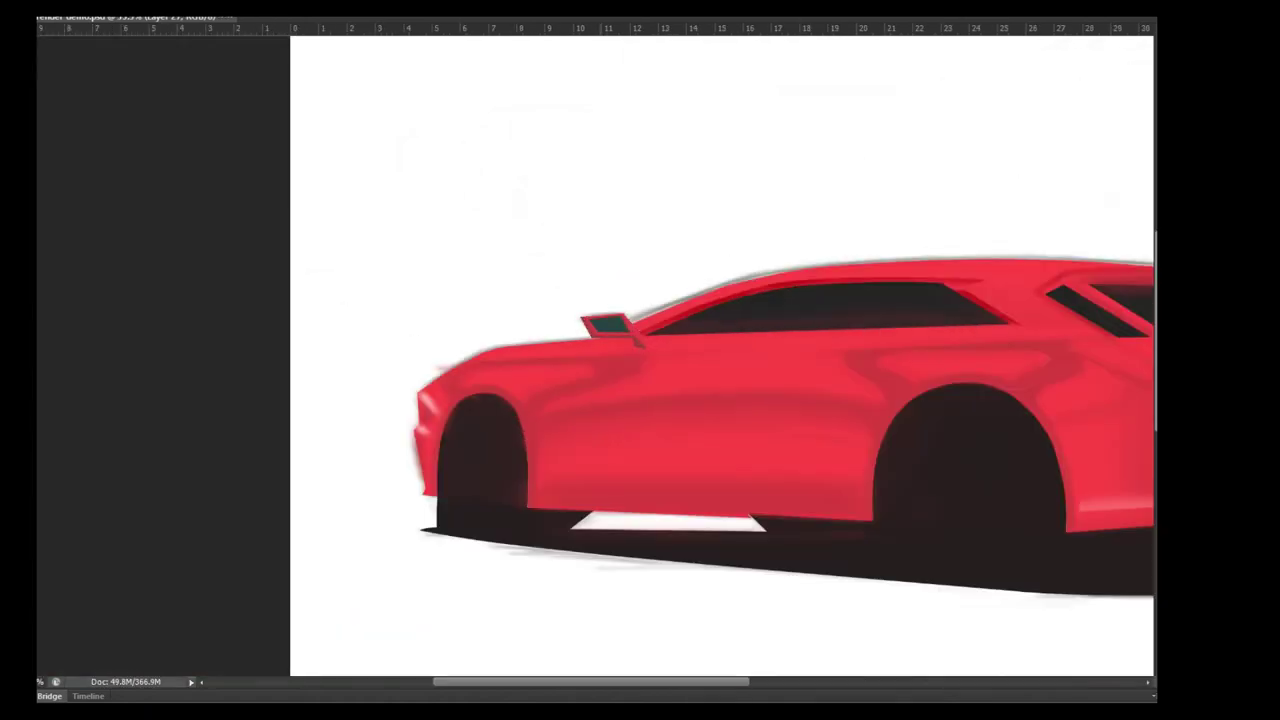
key("ctrl+plus")
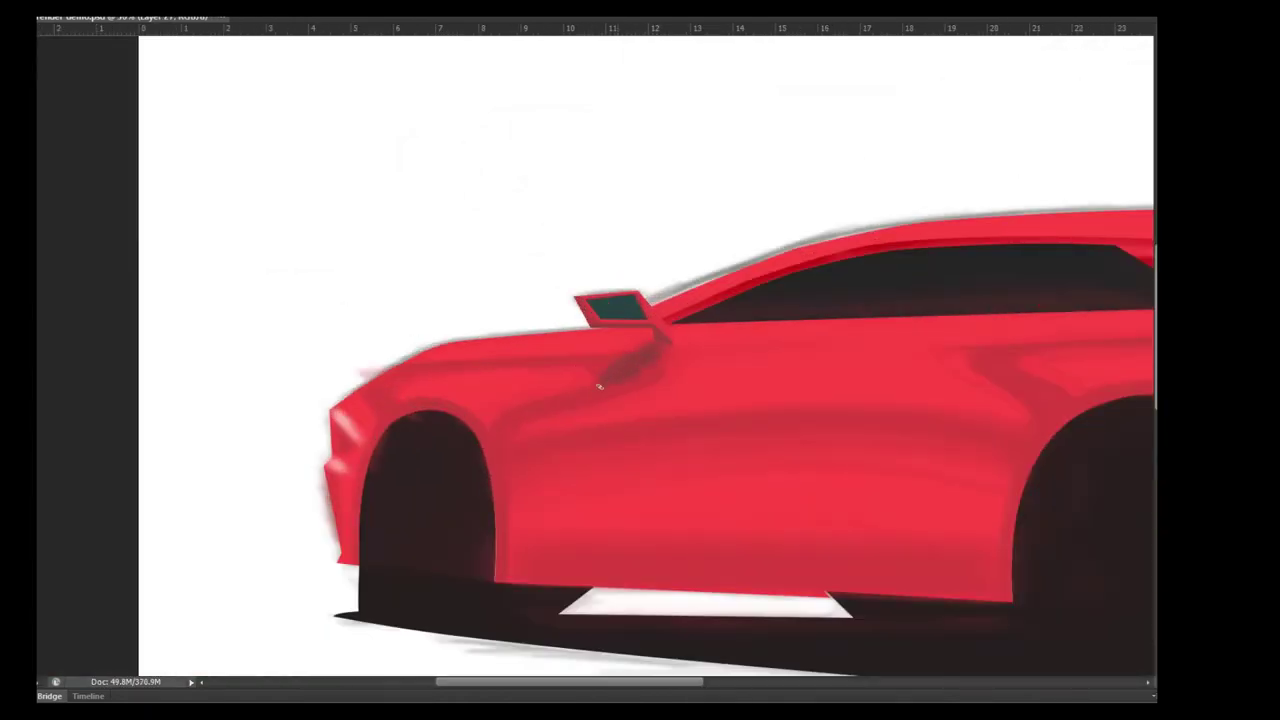
key("ctrl+minus")
key("ctrl+minus")
key("ctrl+minus")
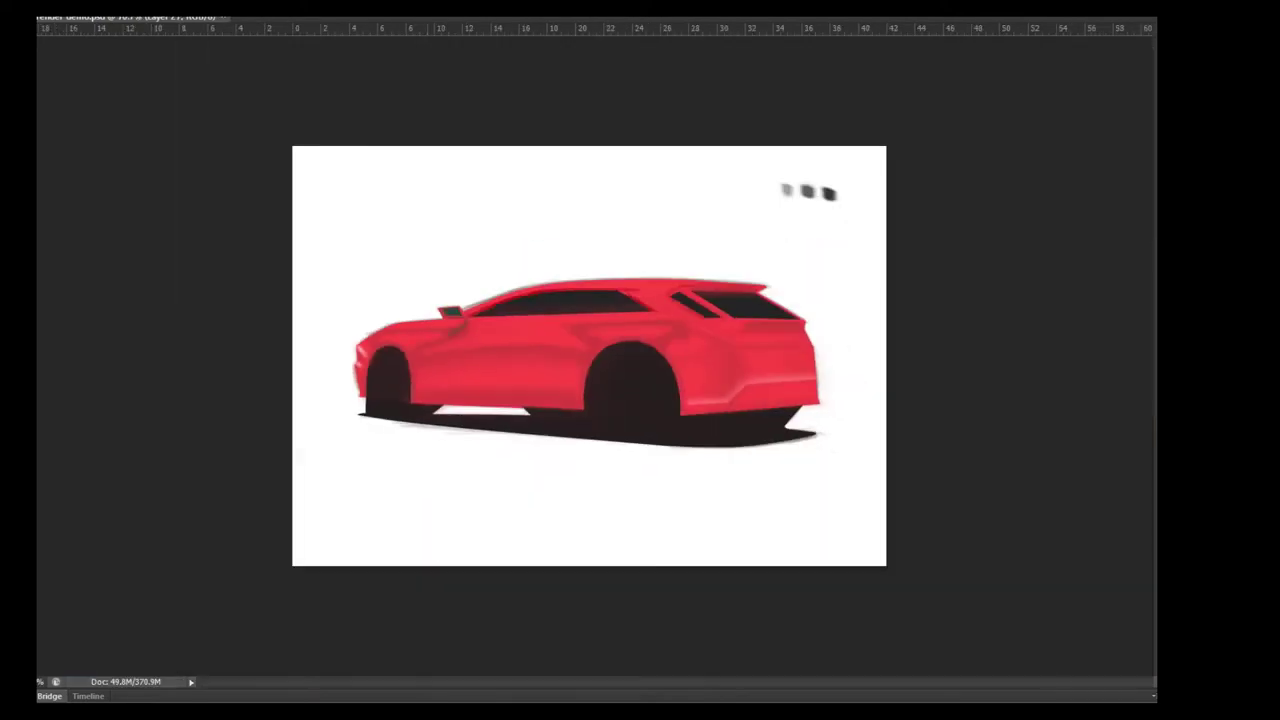
key("ctrl+e")
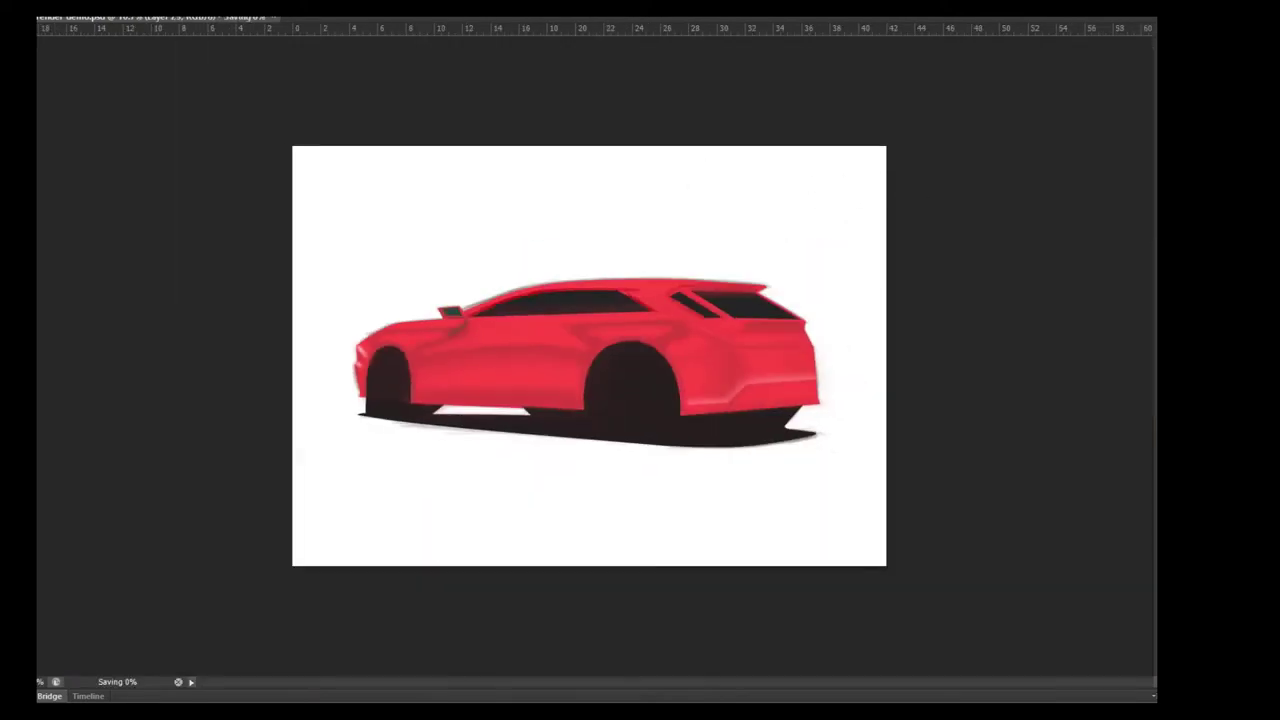
key("alt+bracketleft")
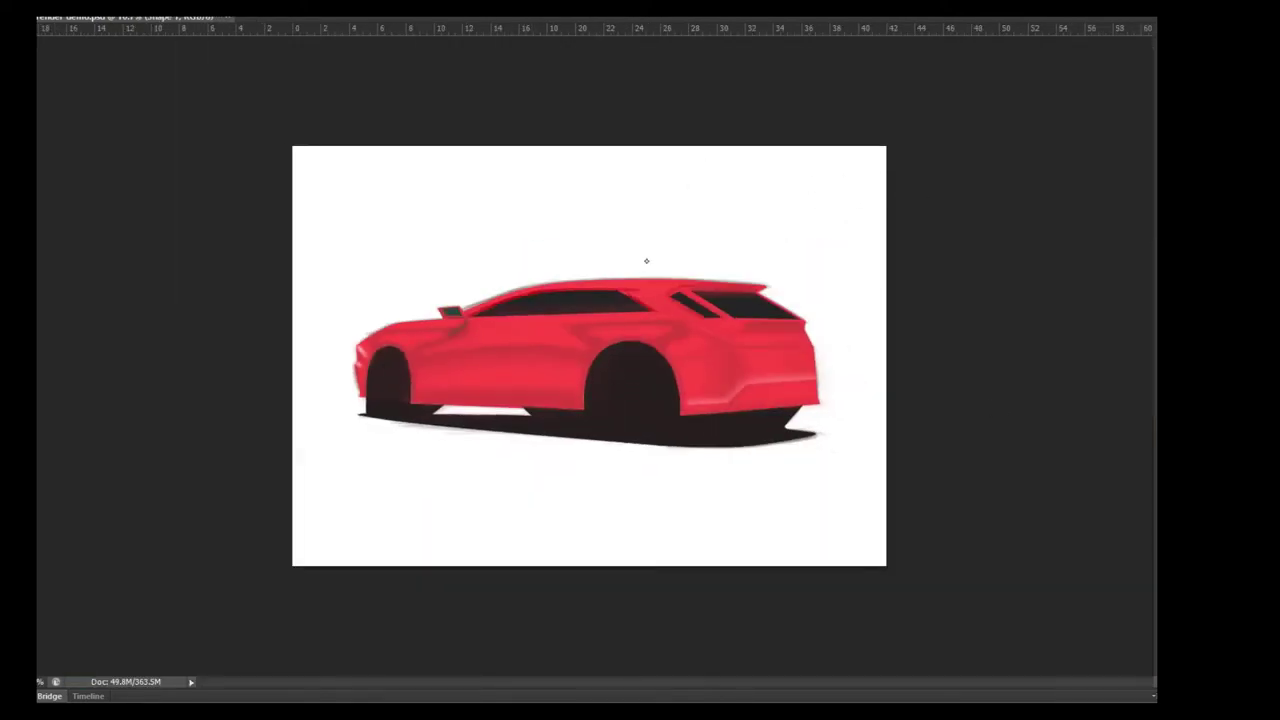
key("alt+bracketleft")
key("ctrl+plus")
key("ctrl+plus")
key("ctrl+plus")
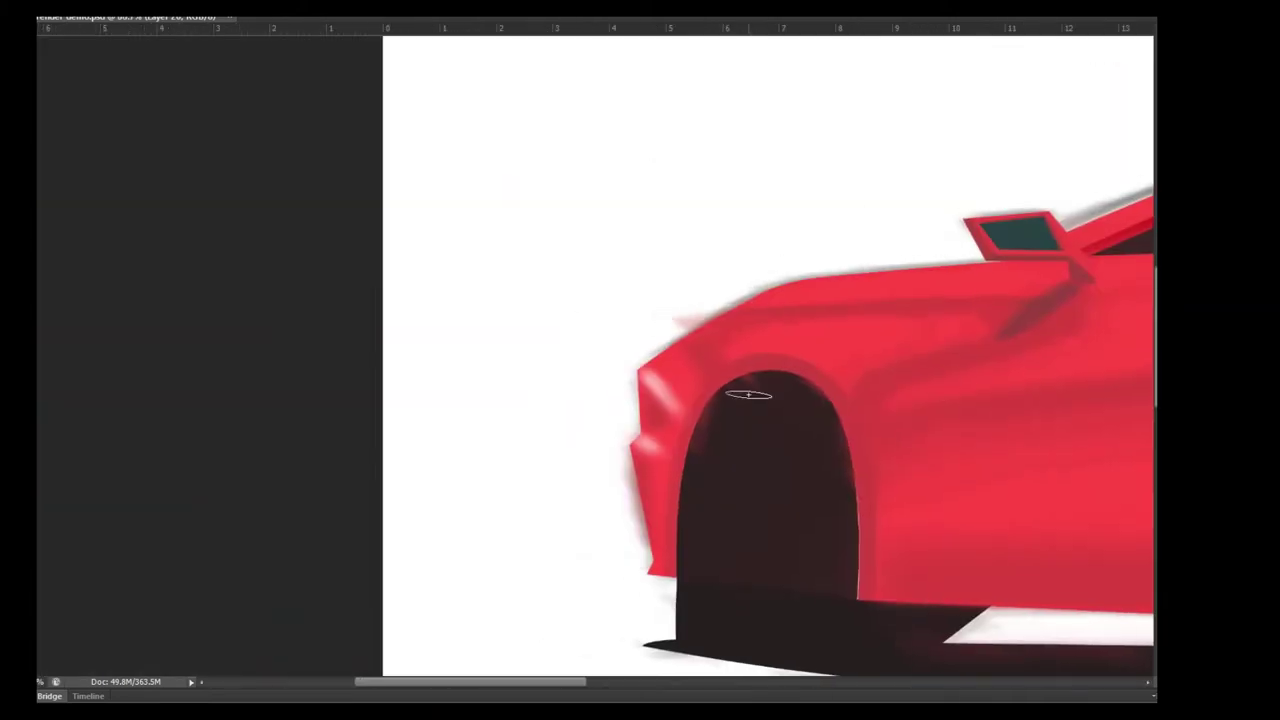
key("ctrl+s")
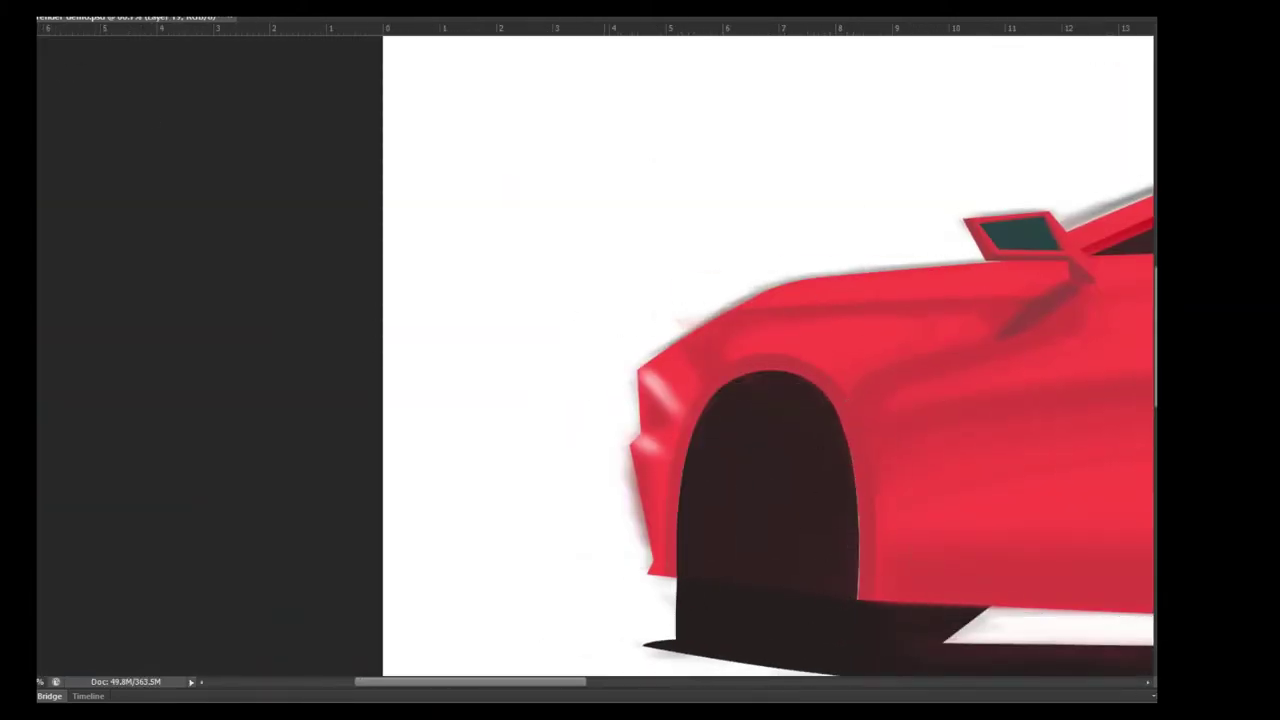
key("ctrl+0")
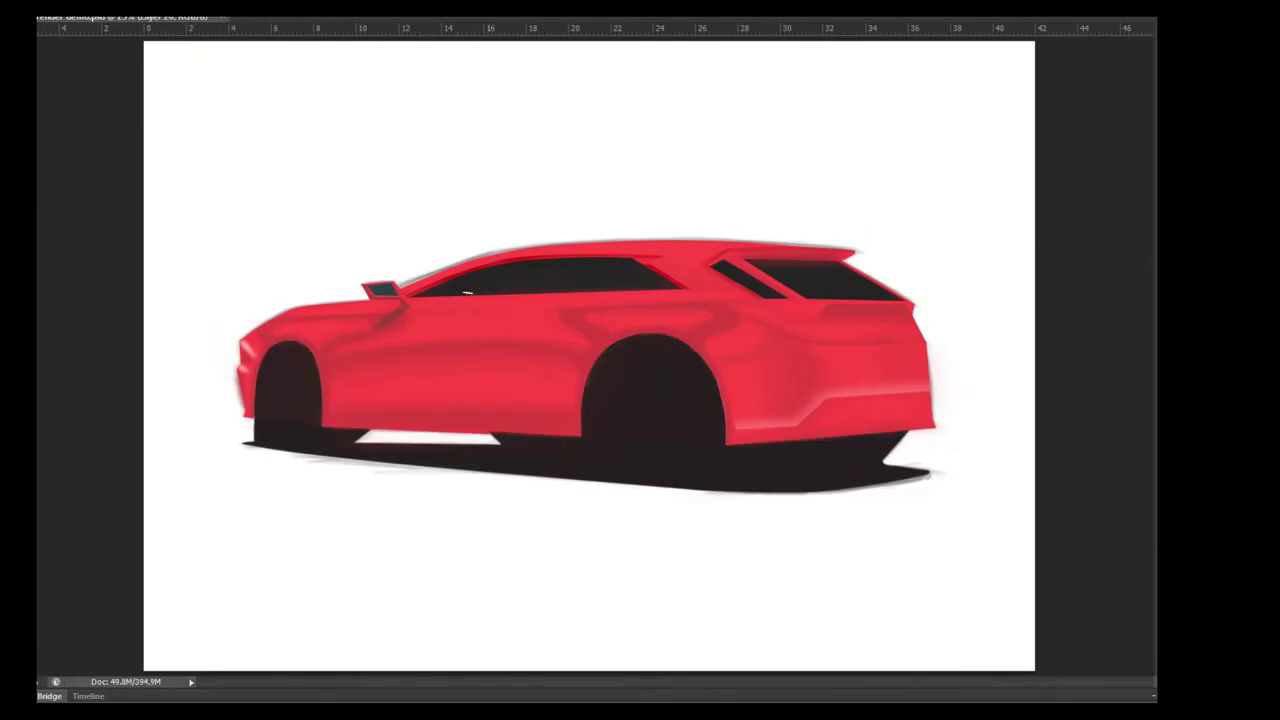
key("ctrl+plus")
key("ctrl+plus")
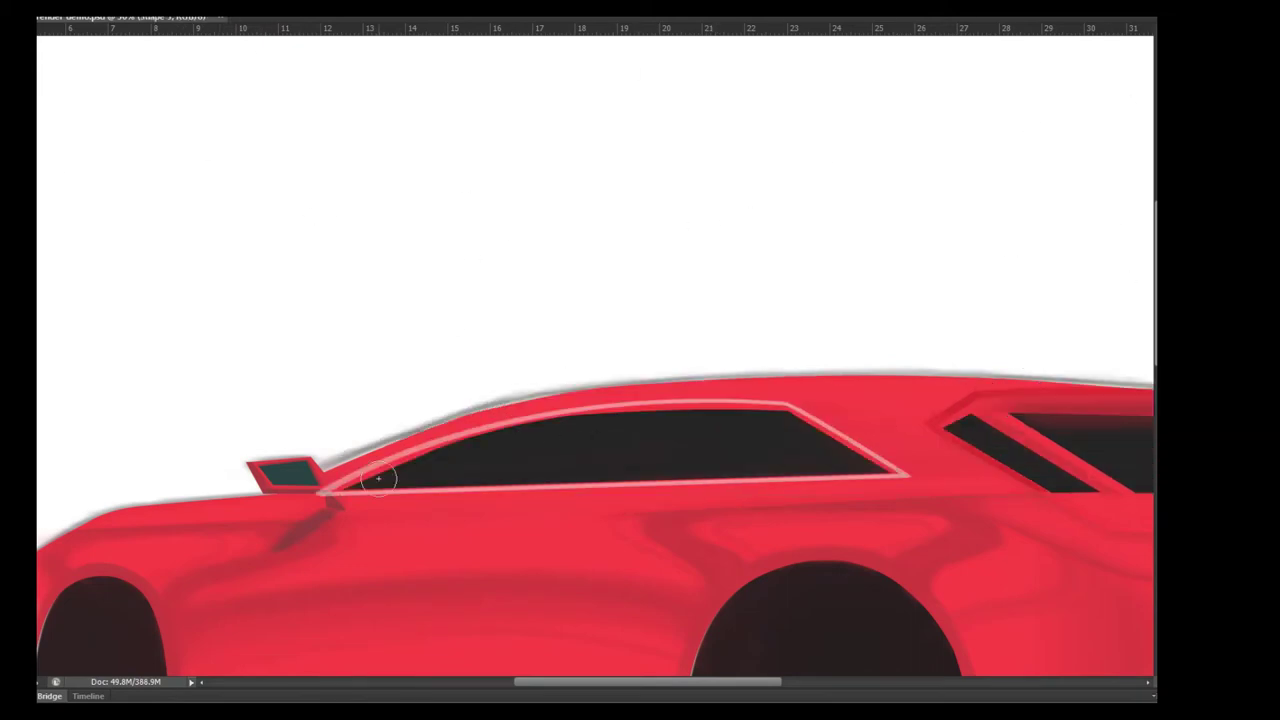
- Brush a soft reflection over the front side window, then clear its interior to leave a thin pink rim
mouse_move(350, 482)
left_mouse_down()
mouse_move(692, 478)
mouse_move(775, 405)
left_mouse_up()
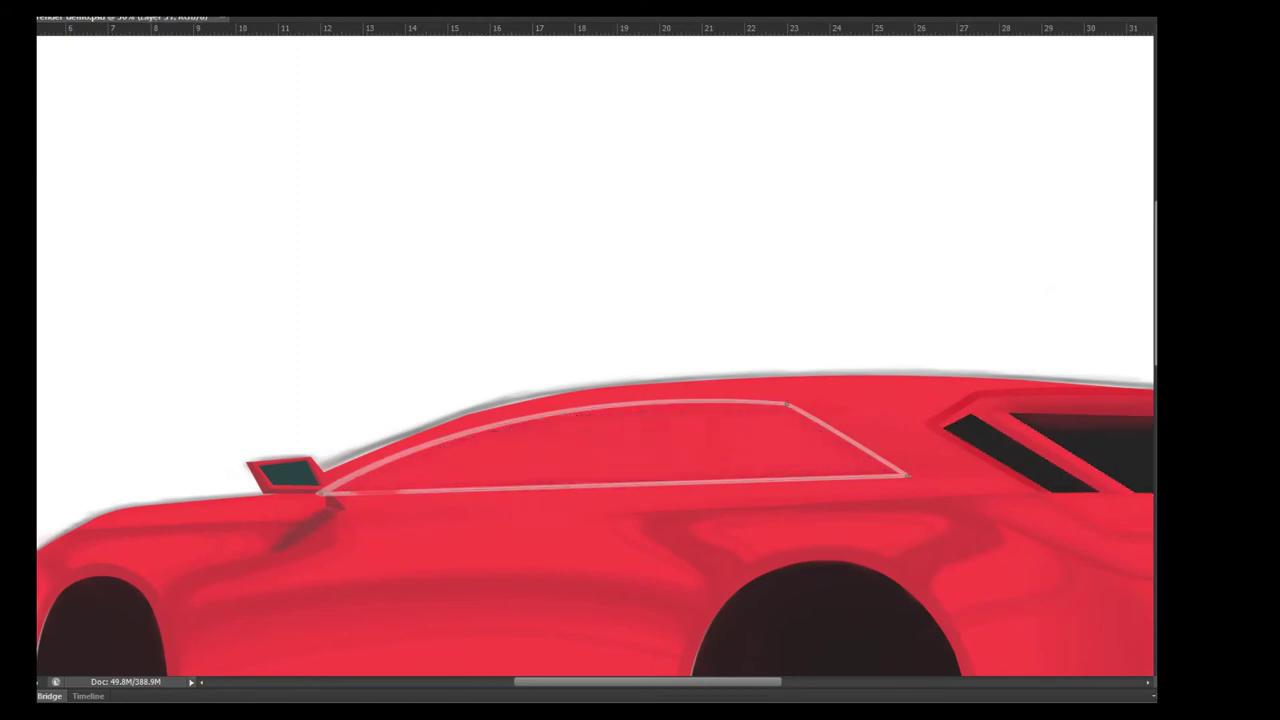
key("Delete")
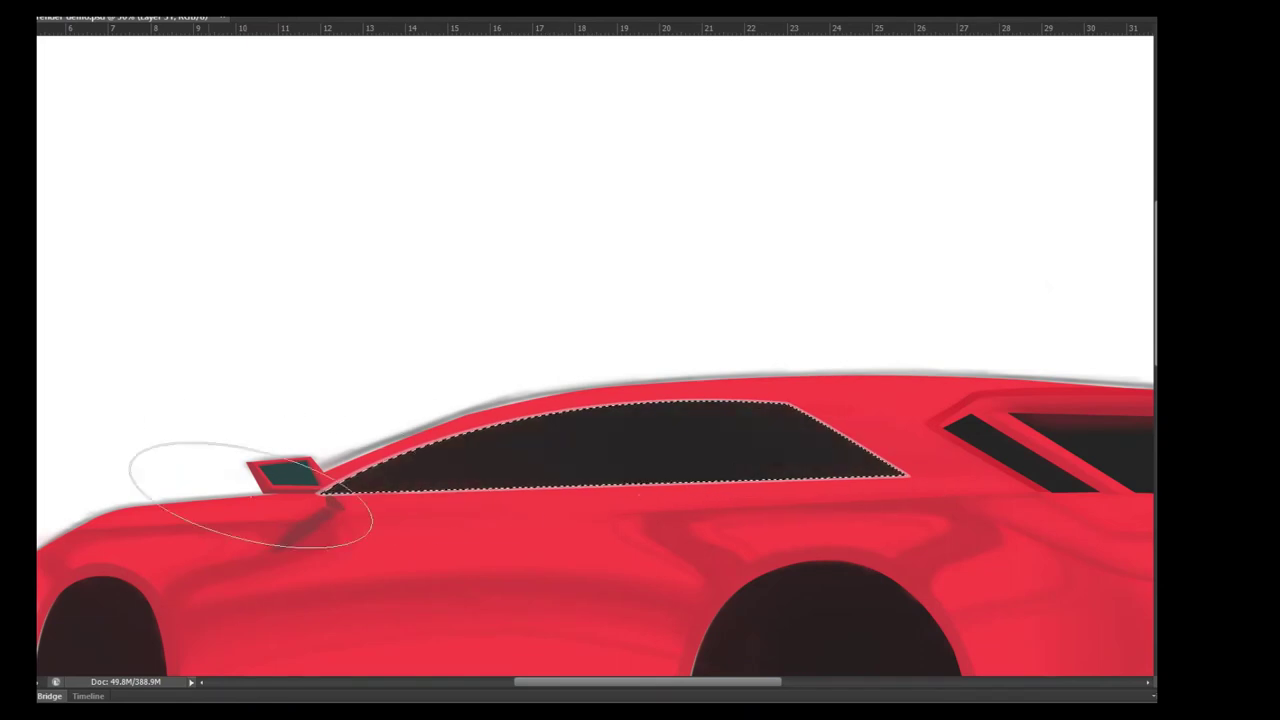
key("ctrl+d")
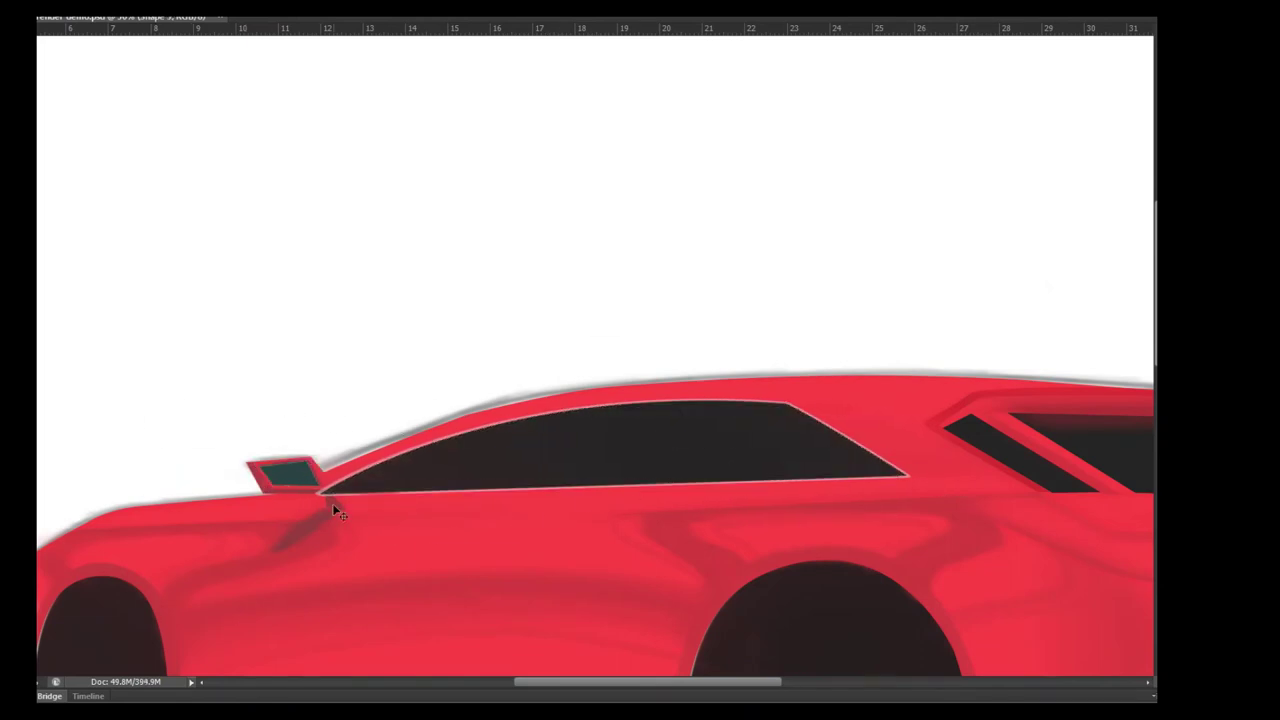
- On Layer 23, cover the window's front tip with red; undo a trial dark stroke on the upper trim
left_click(337, 511, "ctrl")
key("ctrl+j")
scroll(468, 483, "up", 3)
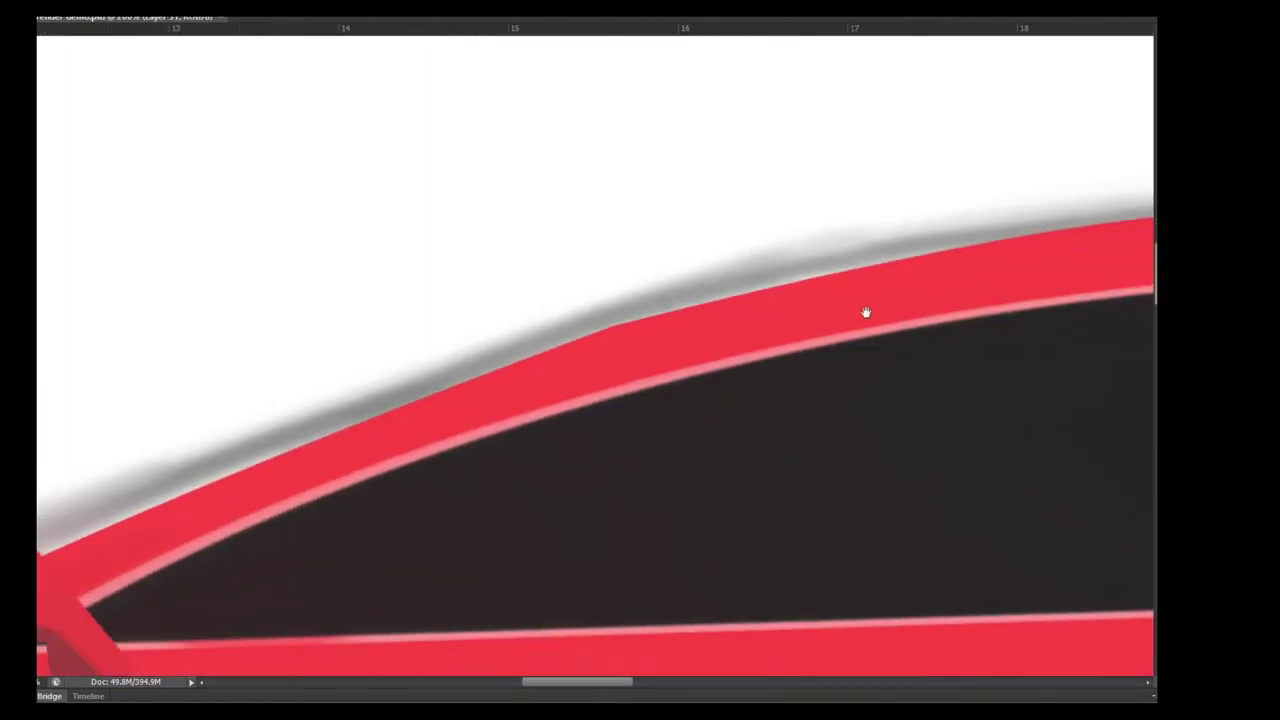
scroll(863, 309, "down", 2)
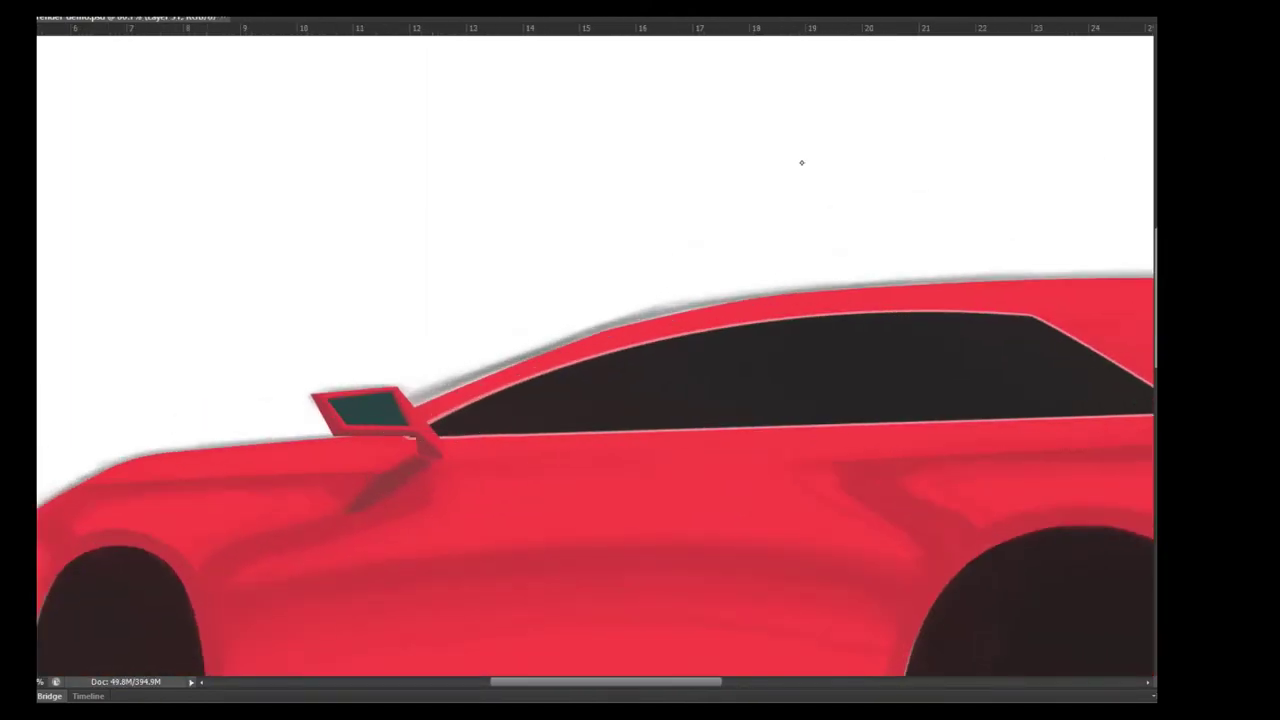
scroll(801, 162, "up", 3)
left_click_drag(450, 216, 743, 332)
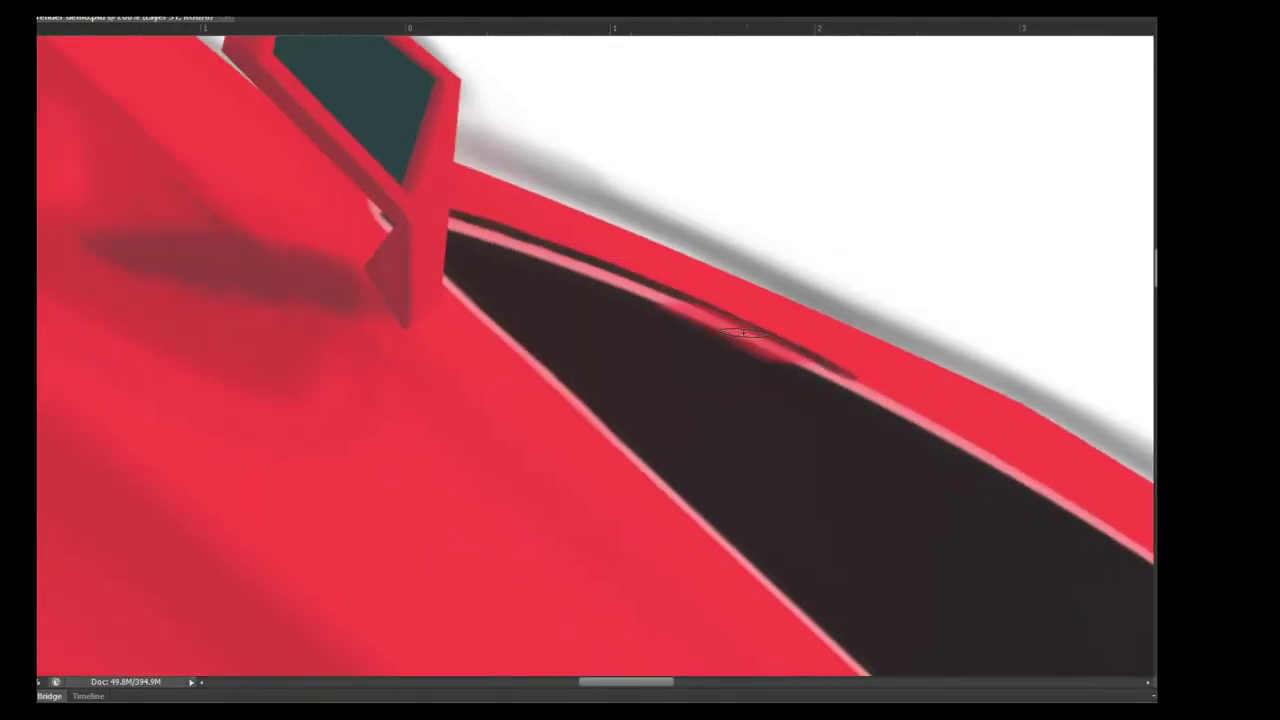
key("ctrl+z")
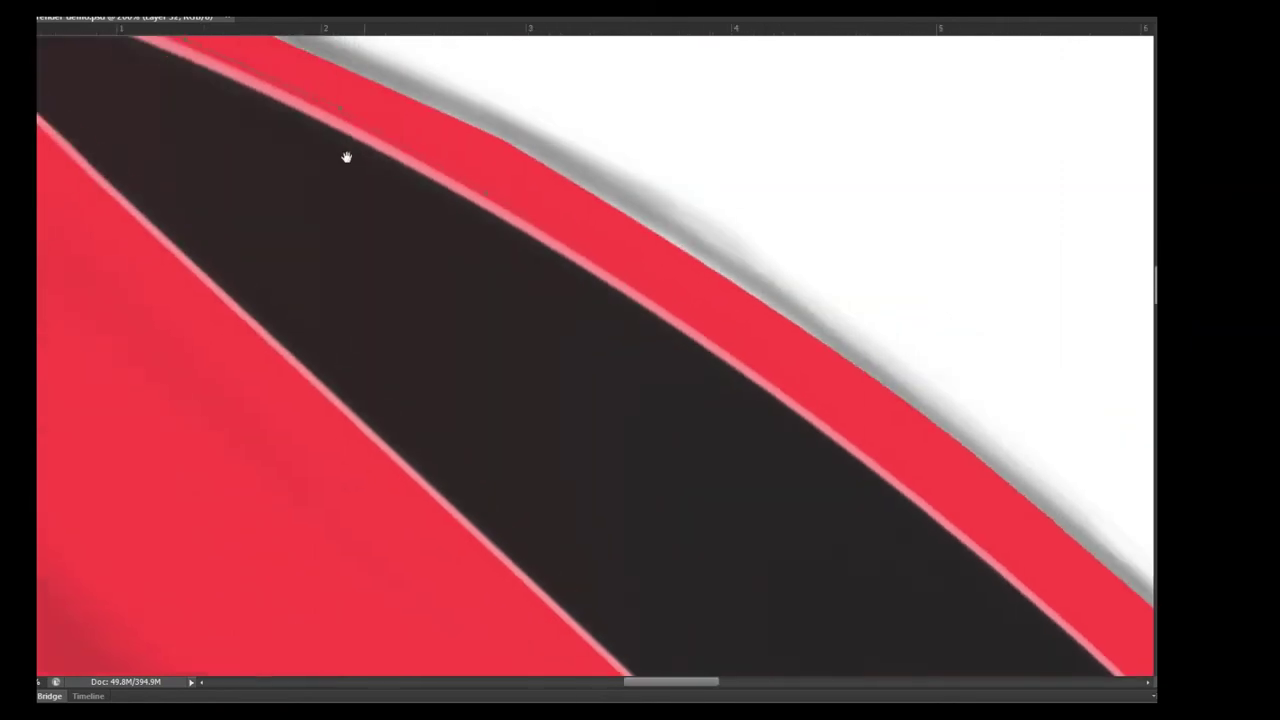
- Paint a dark-red tapered shadow sweeping back from the window's rear upper corner
left_click_drag(677, 294, 346, 157)
left_click_drag(893, 555, 454, 123)
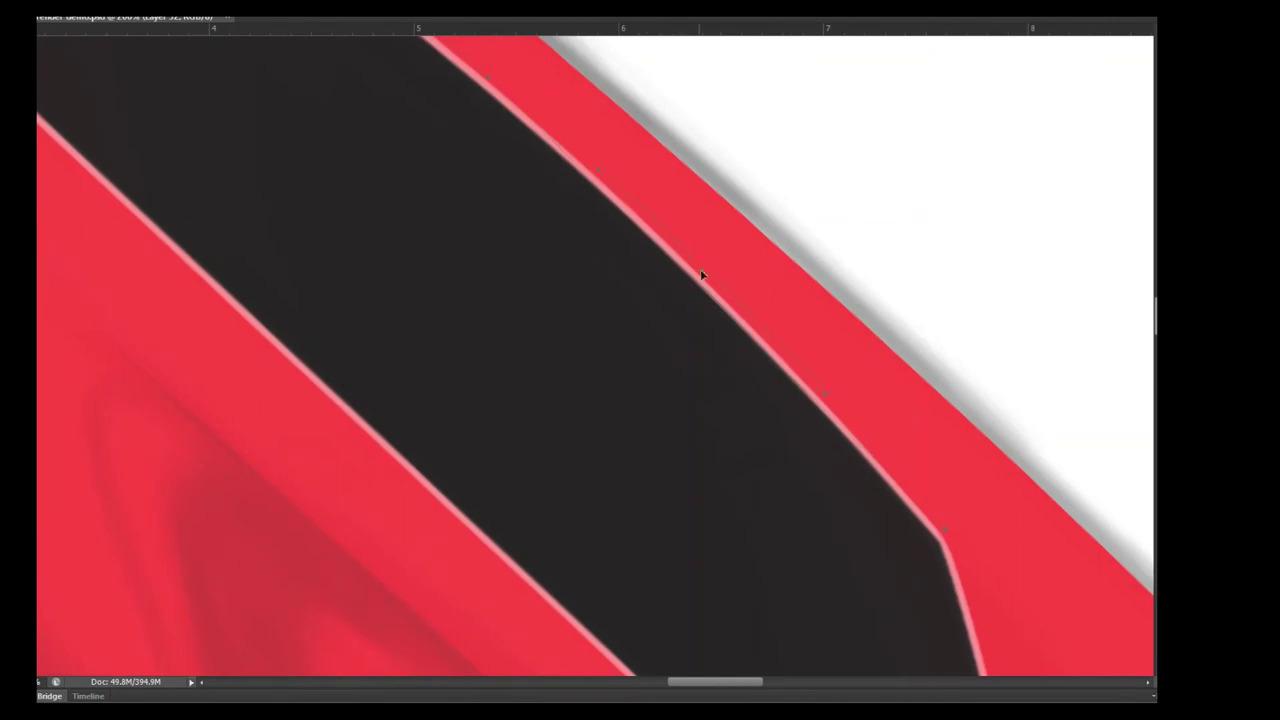
left_click_drag(988, 605, 703, 265)
scroll(805, 413, "down", 3)
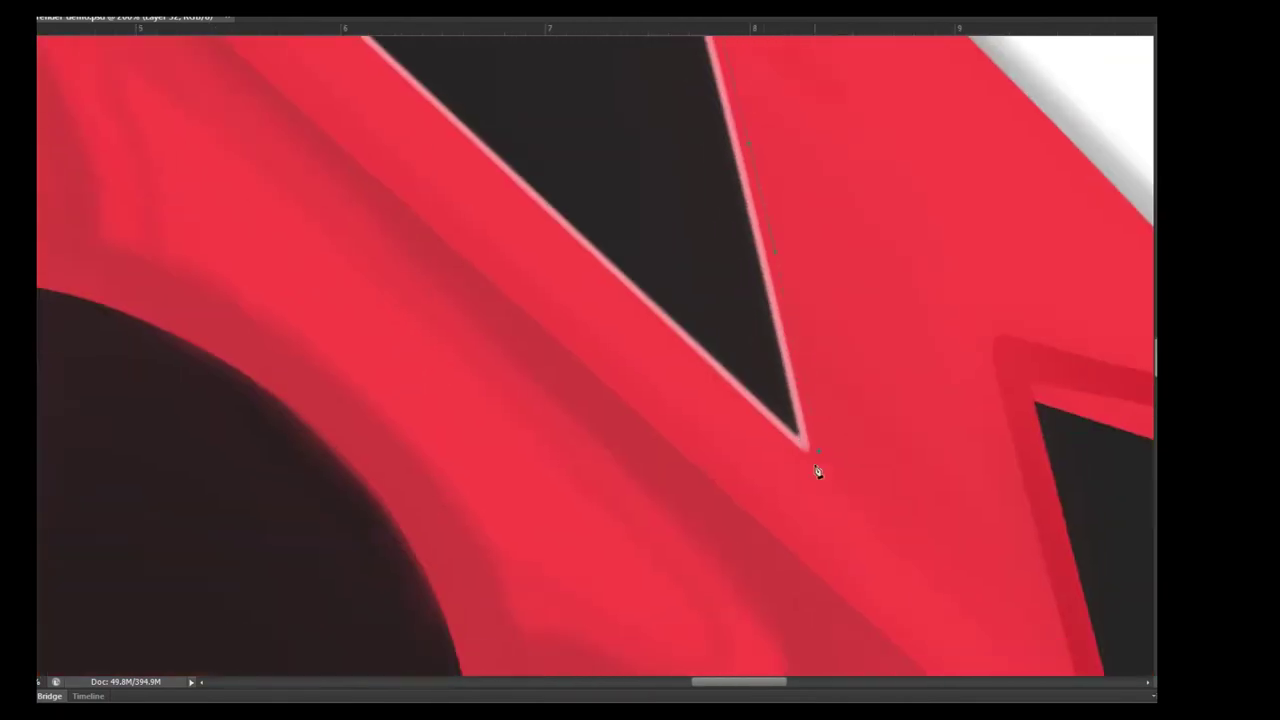
left_click_drag(779, 453, 943, 580)
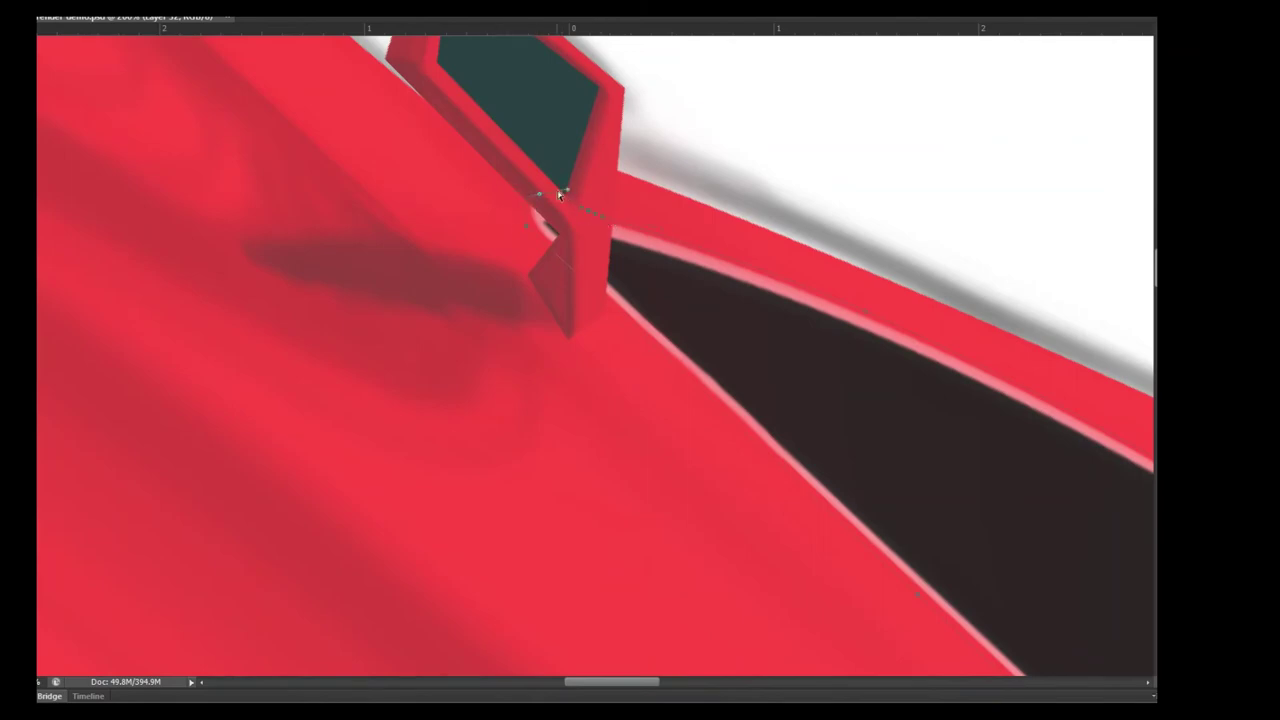
scroll(567, 208, "down", 5)
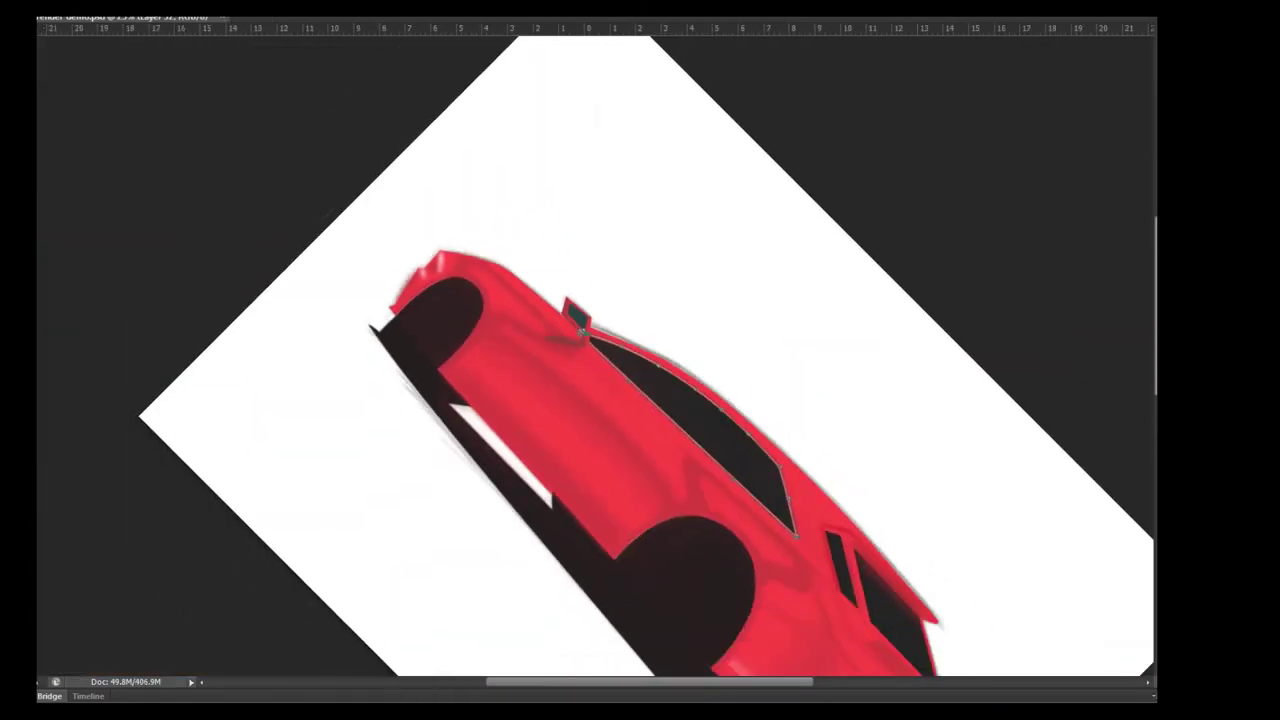
scroll(567, 208, "up", 2)
scroll(665, 470, "up", 3)
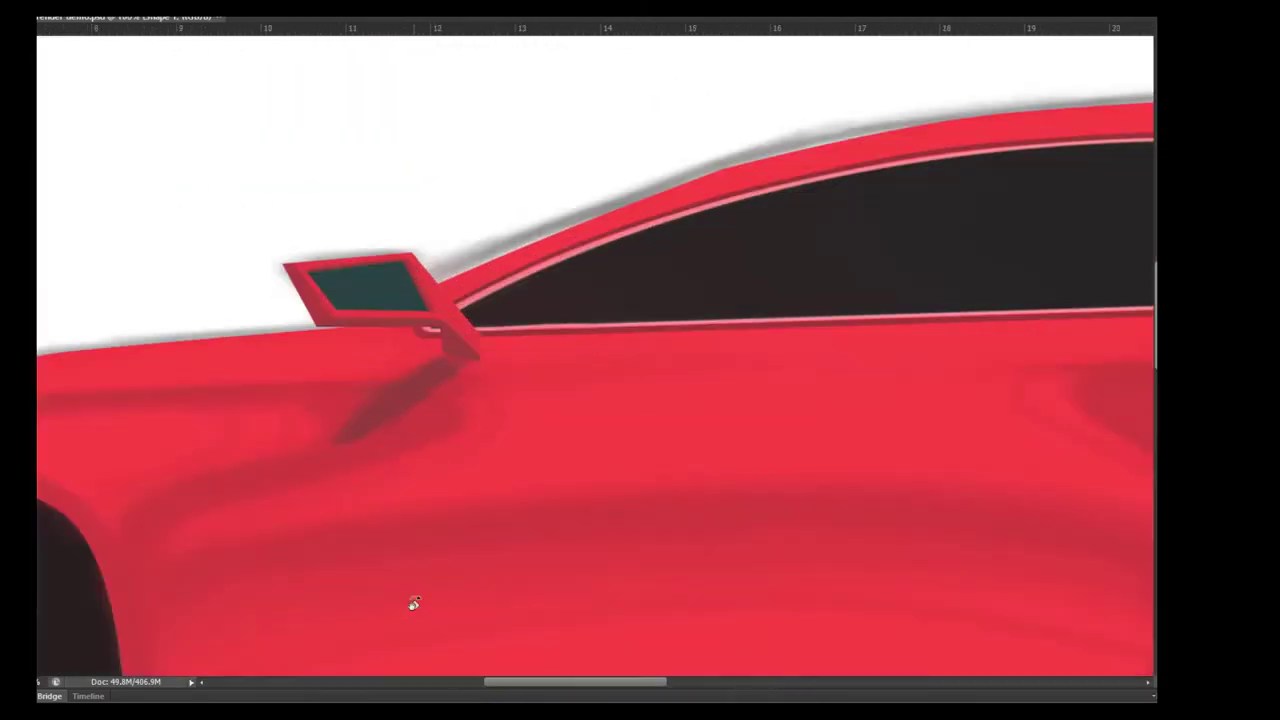
scroll(414, 603, "down", 1)
scroll(765, 290, "up", 1)
scroll(765, 290, "up", 3)
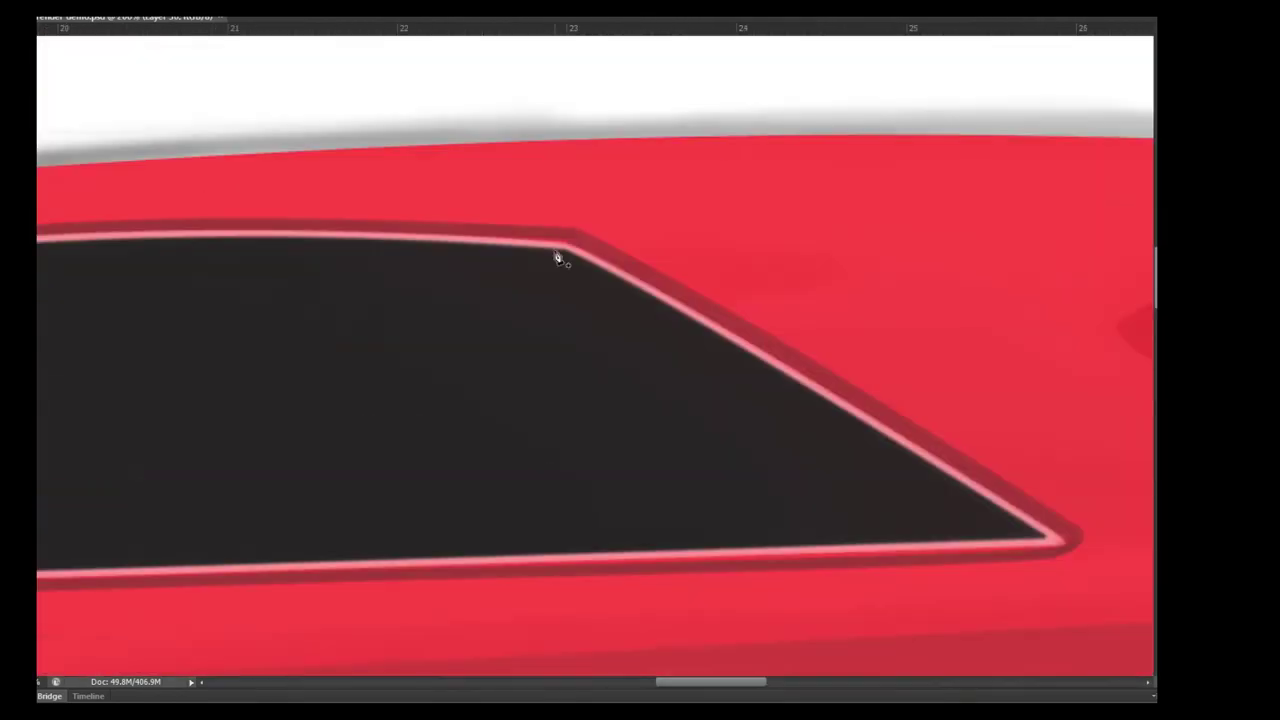
scroll(557, 257, "up", 1)
left_click_drag(609, 259, 671, 274)
scroll(555, 250, "up", 1)
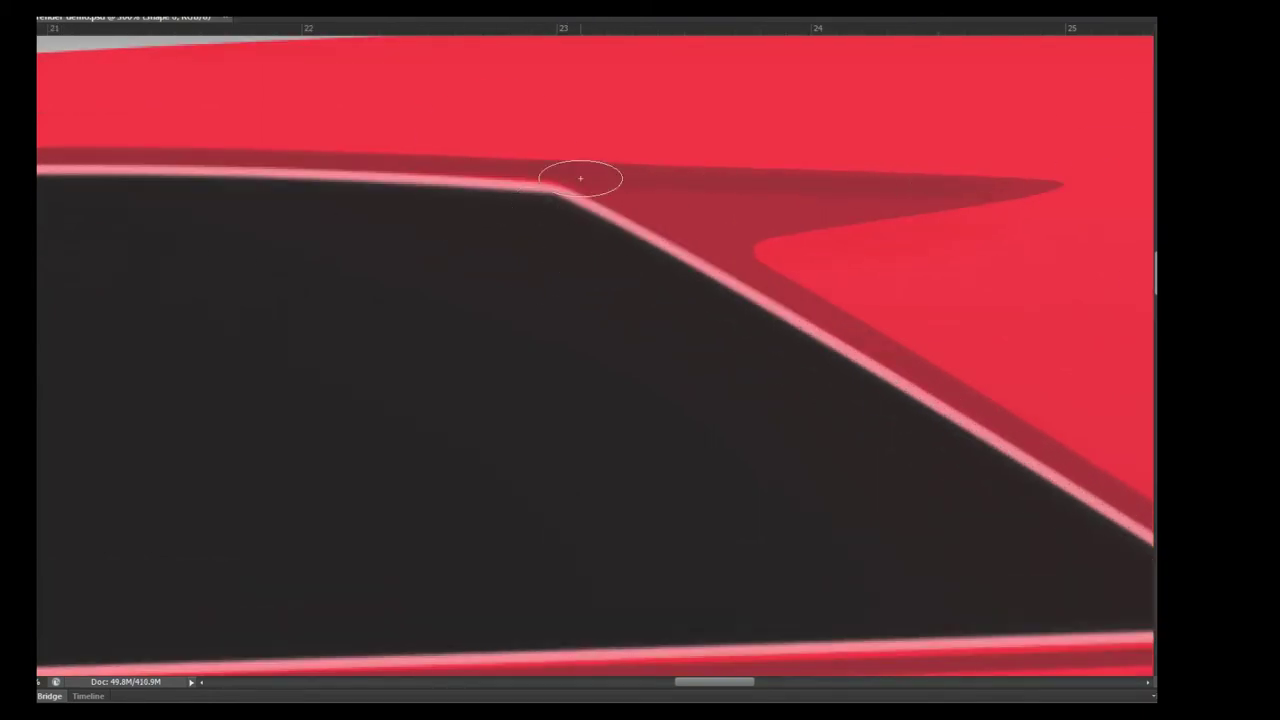
- Widen the brush and airbrush red shading along the rear window's top edge on Layer 12
key("bracketright")
key("bracketright")
key("bracketleft")
key("bracketleft")
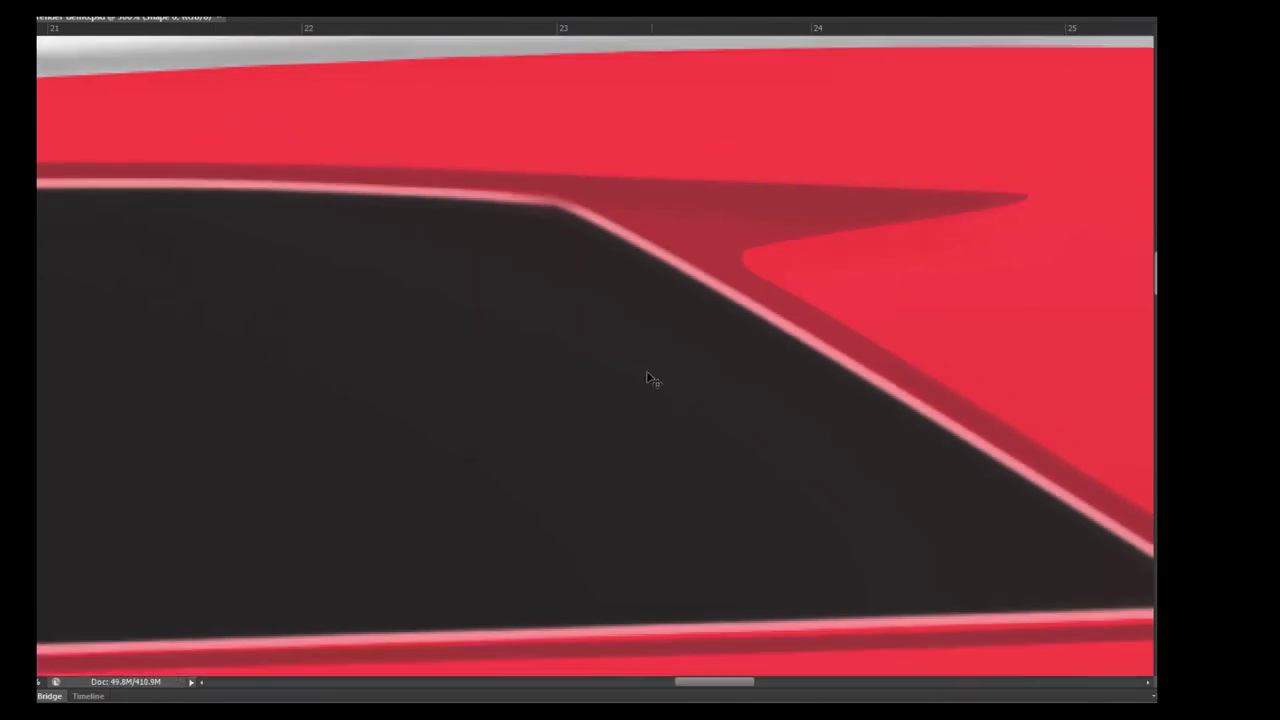
scroll(651, 374, "down", 3)
scroll(609, 366, "down", 1)
key("ctrl+shift+alt+n")
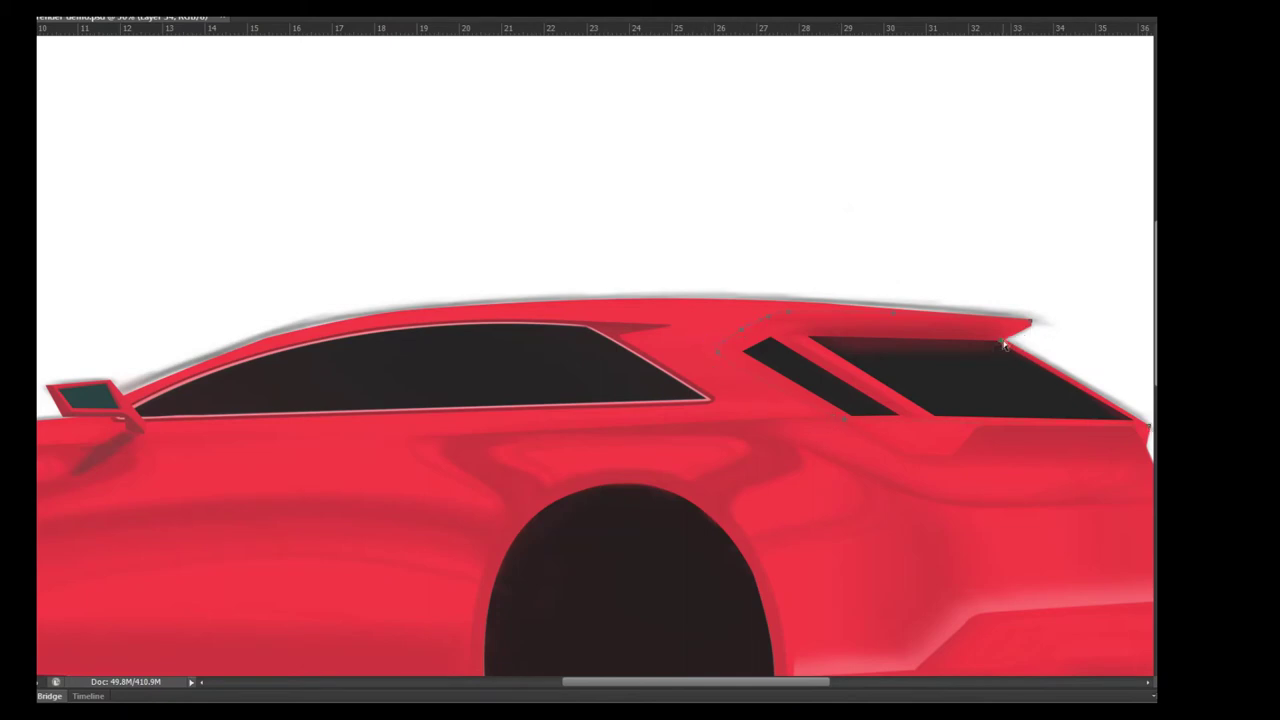
left_click(1040, 364)
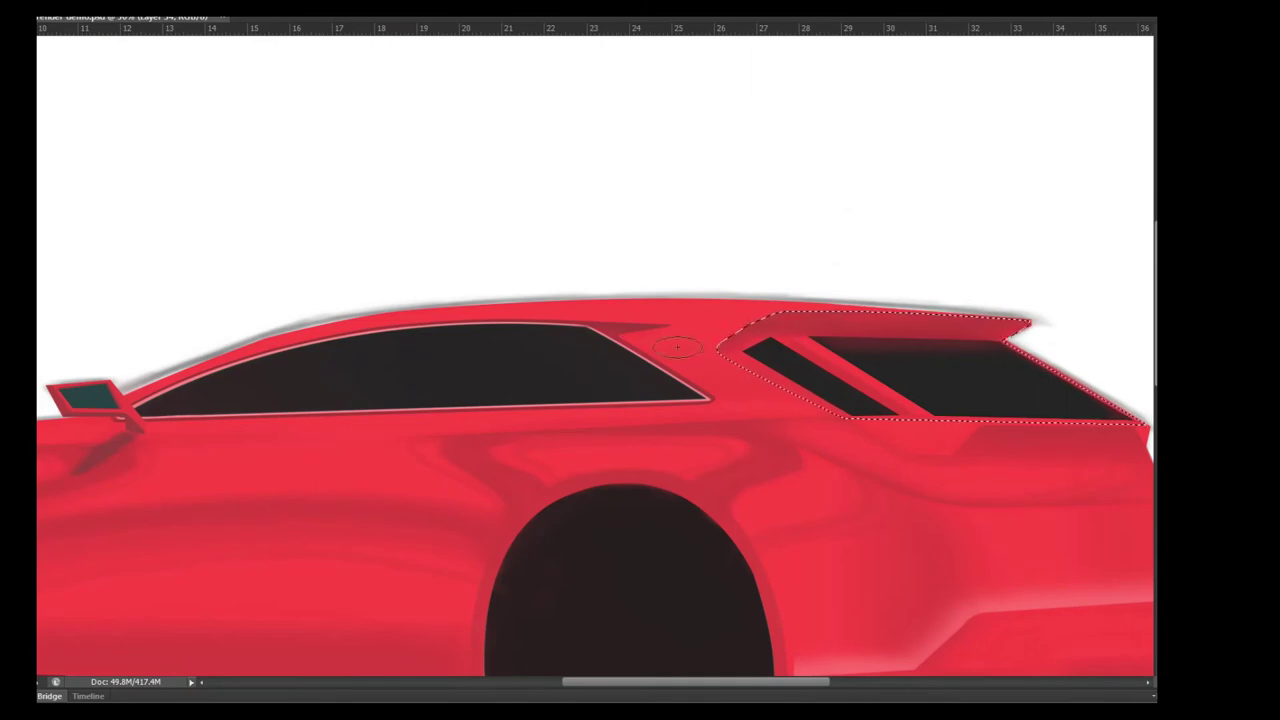
key("ctrl+d")
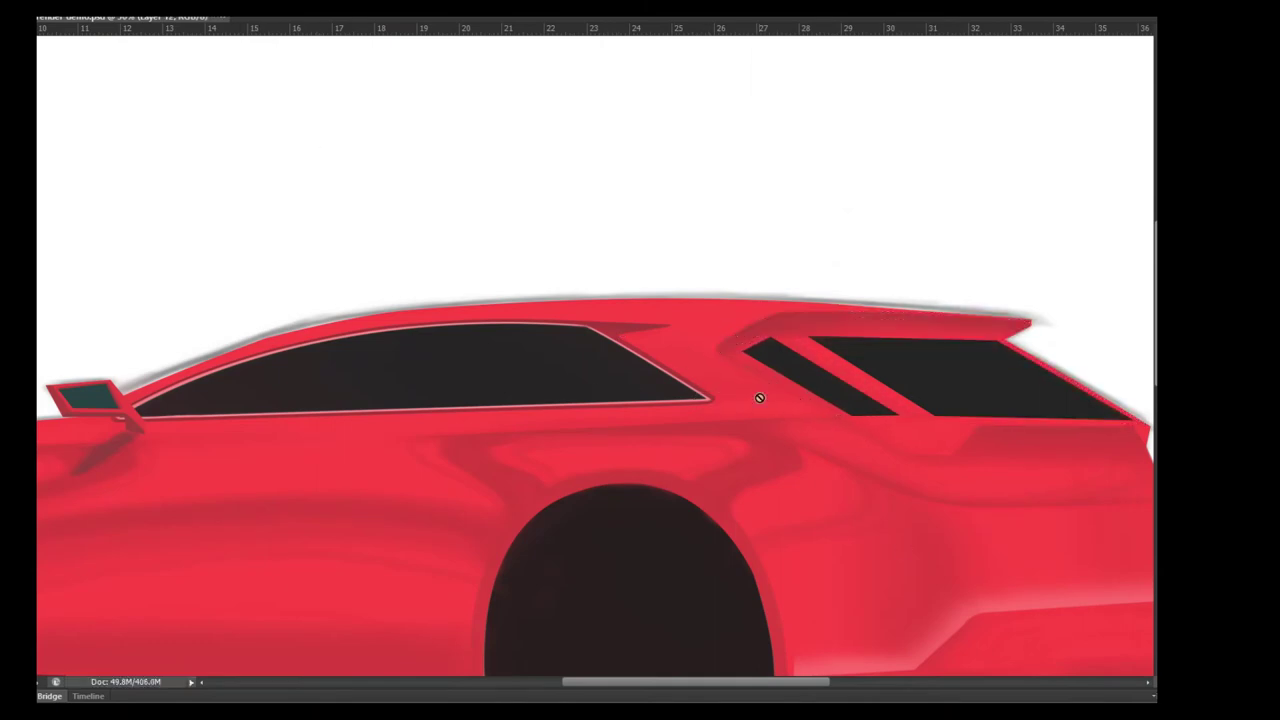
key("ctrl+shift+d")
left_click_drag(830, 342, 1000, 340)
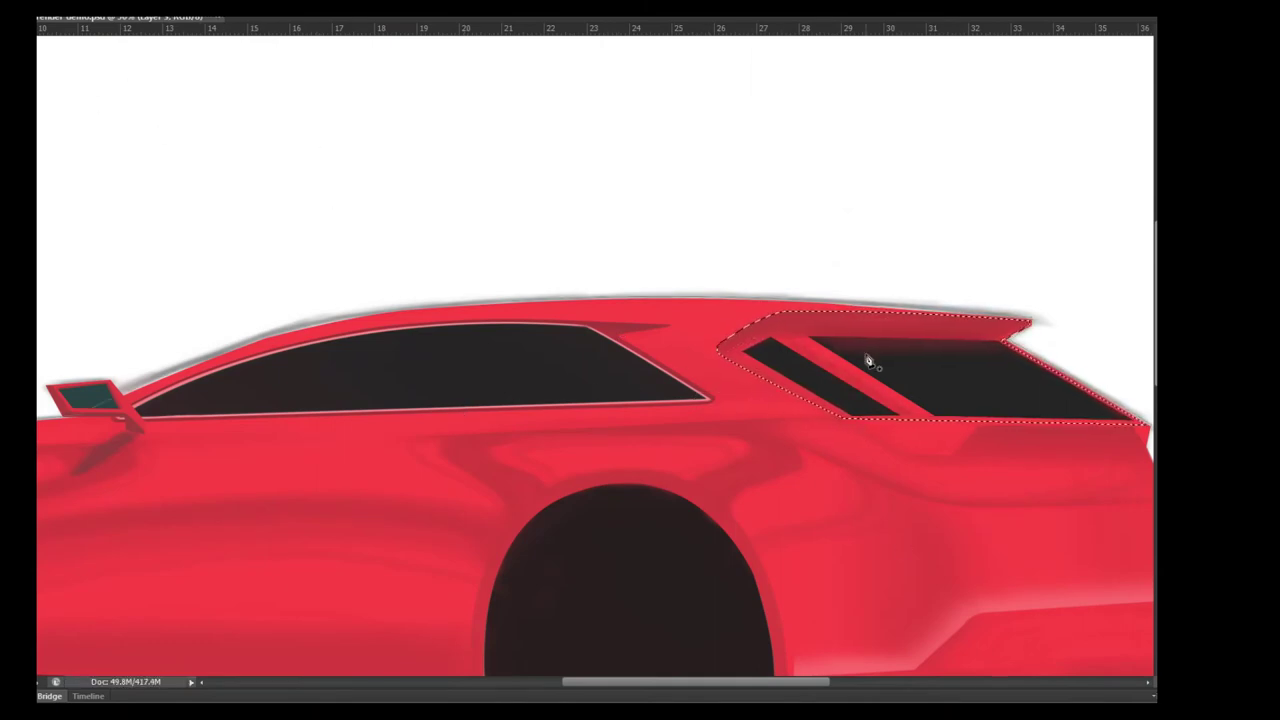
key("ctrl+d")
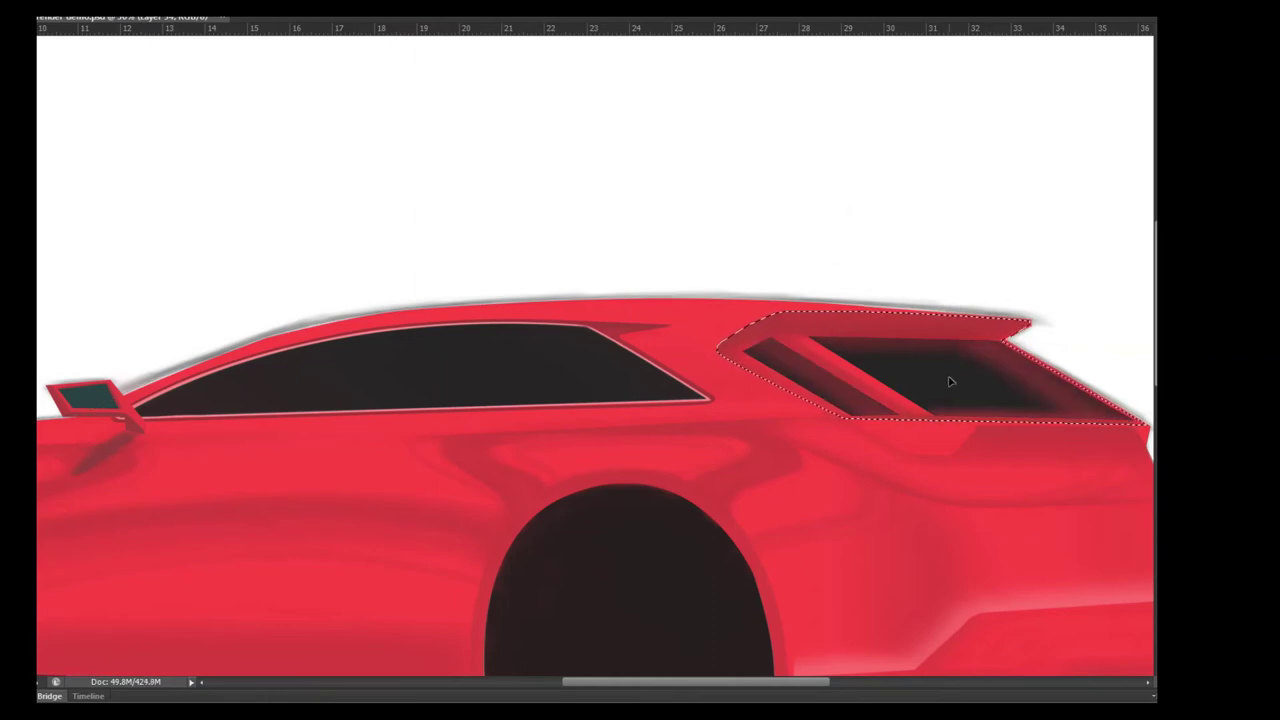
- Rework the rear side window and tailgate glass shape to flat black, then view the whole car
left_click(757, 366, "ctrl")
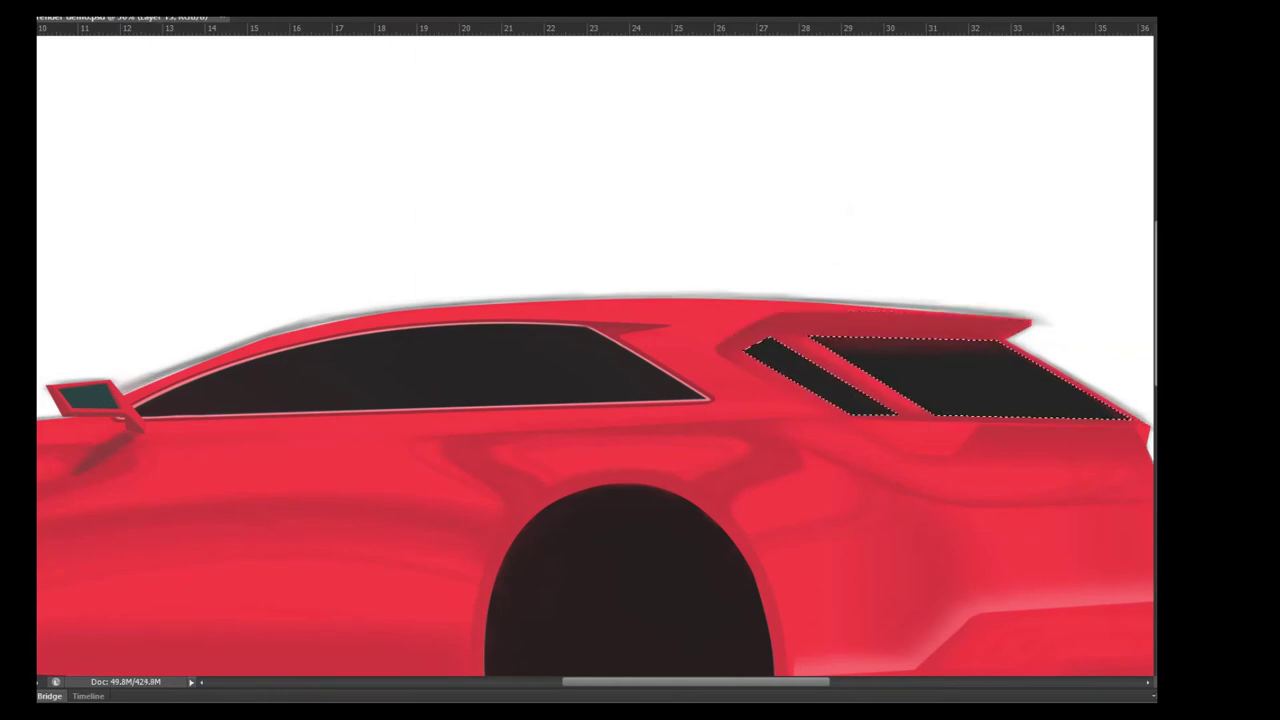
key("ctrl+d")
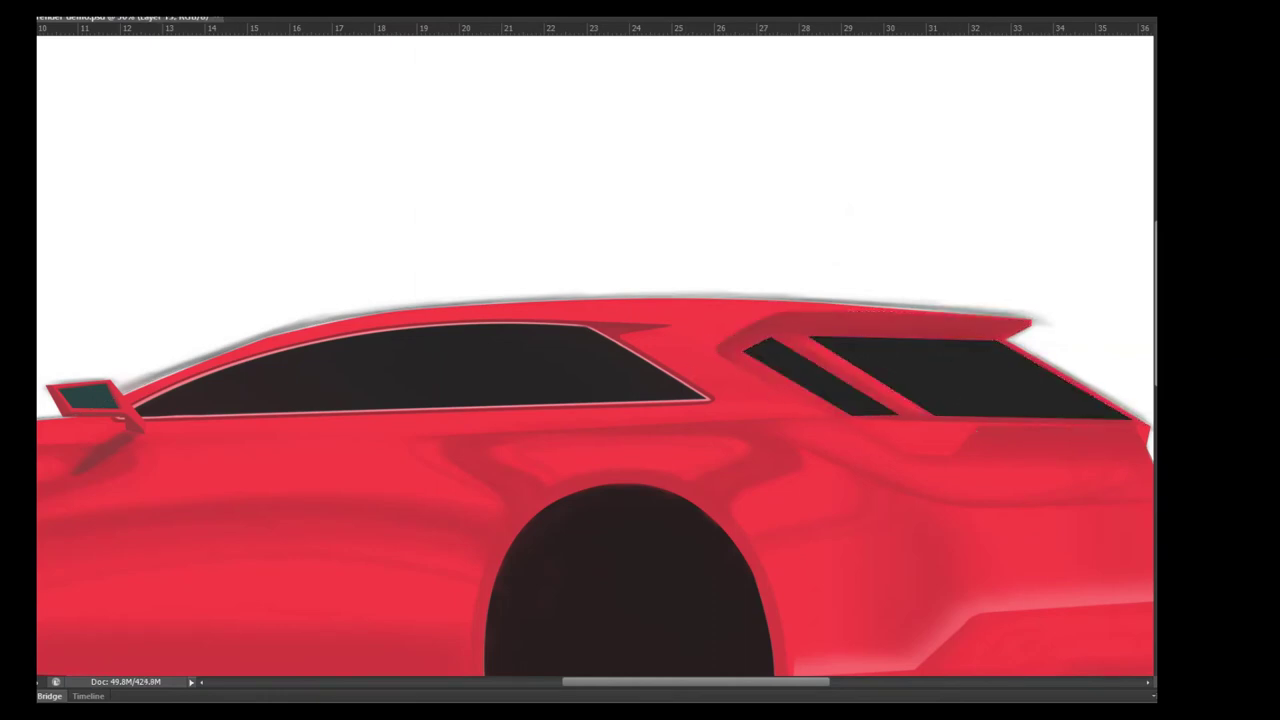
scroll(846, 346, "up", 3)
left_click(1070, 615)
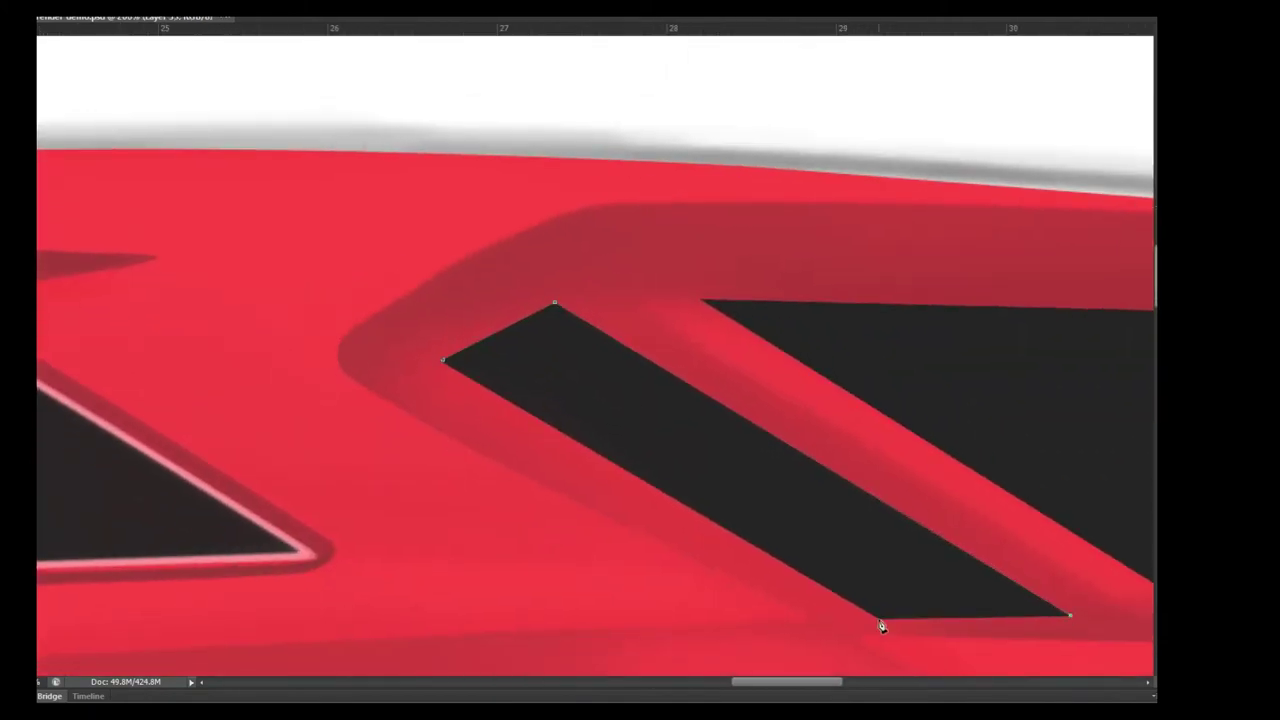
scroll(374, 214, "down", 3)
scroll(909, 491, "up", 2)
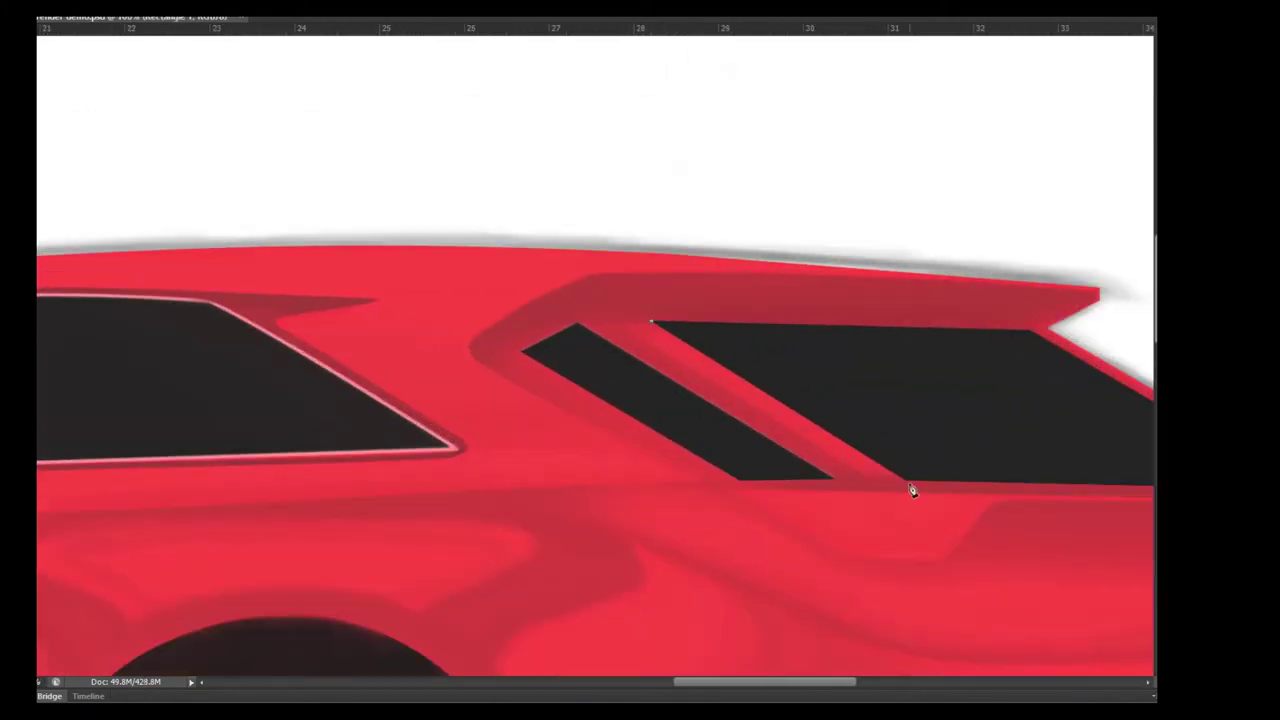
scroll(479, 487, "up", 1)
key("ctrl+shift+alt+n")
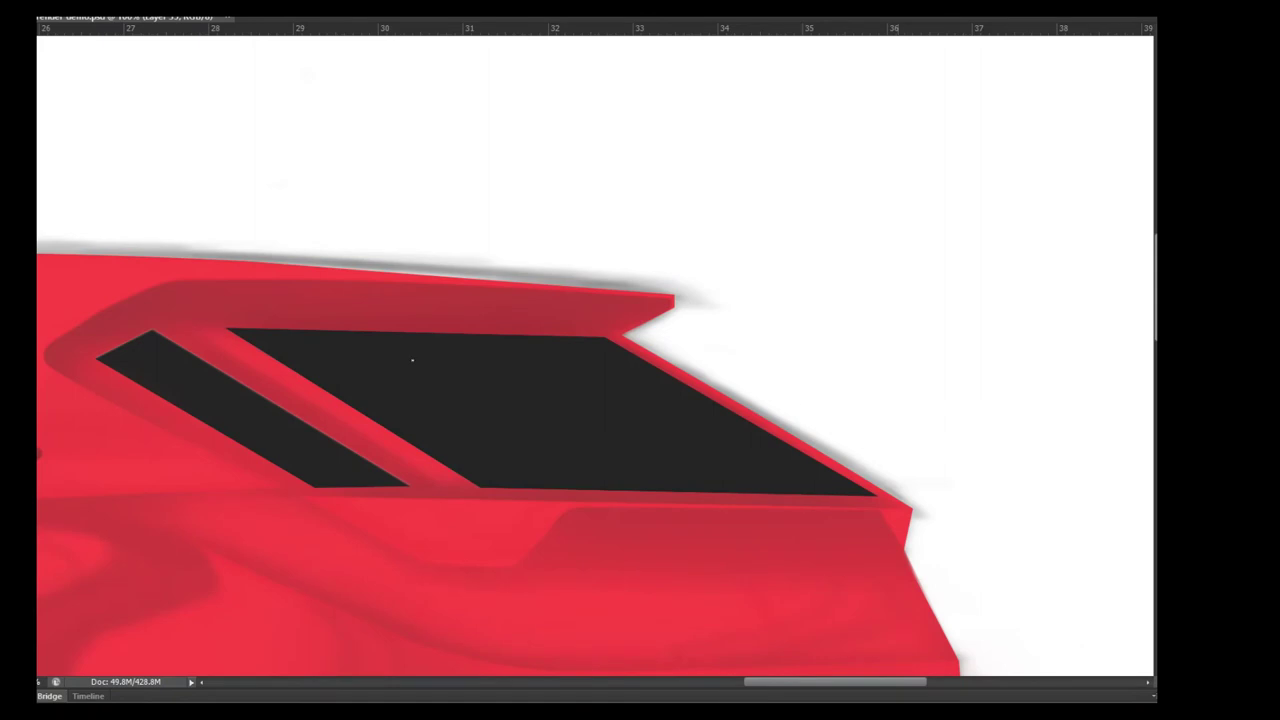
key("ctrl+z")
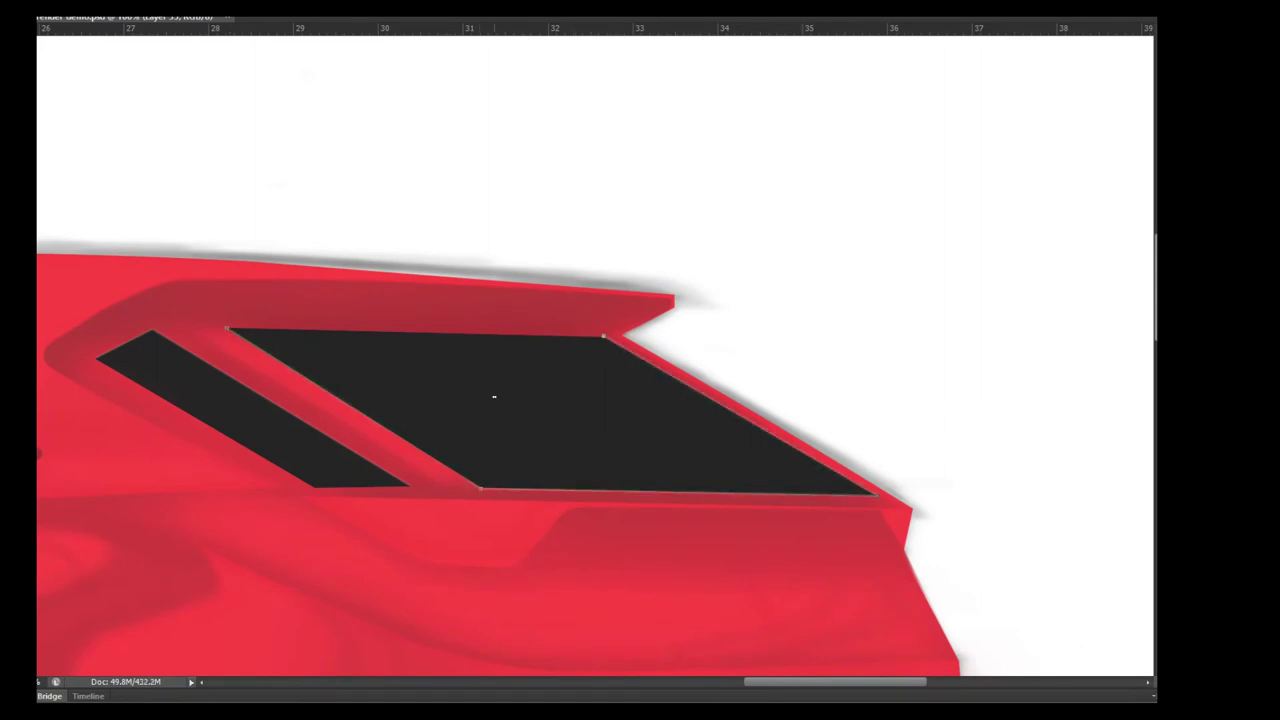
scroll(837, 294, "down", 4)
left_click_drag(300, 400, 255, 412)
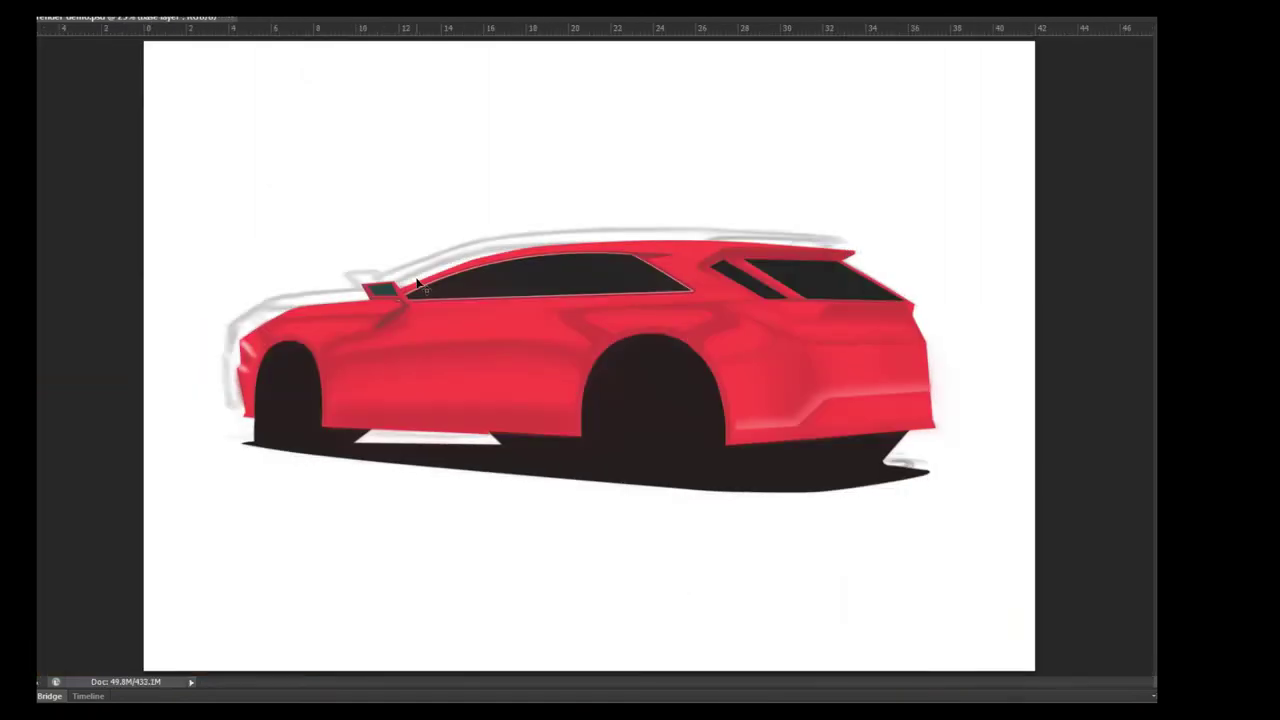
- Outline the lower rear bumper insert and fill it dark grey
scroll(286, 423, "up", 2)
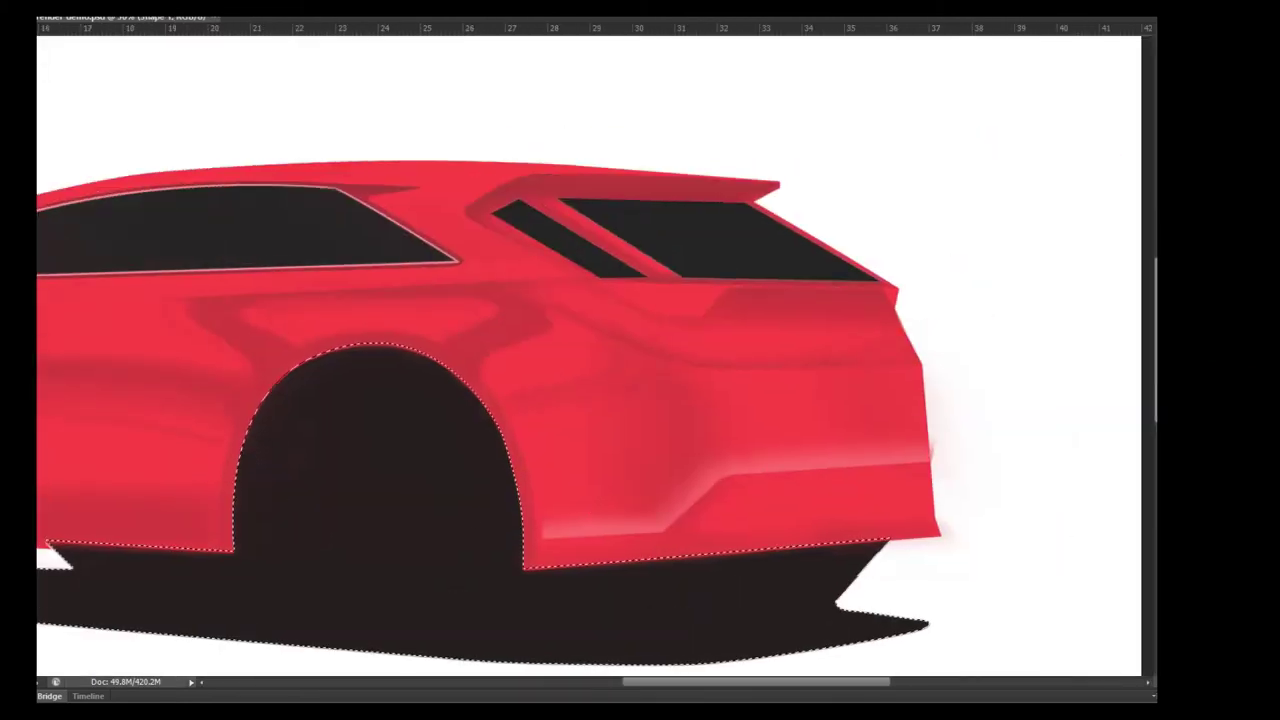
left_click(269, 467)
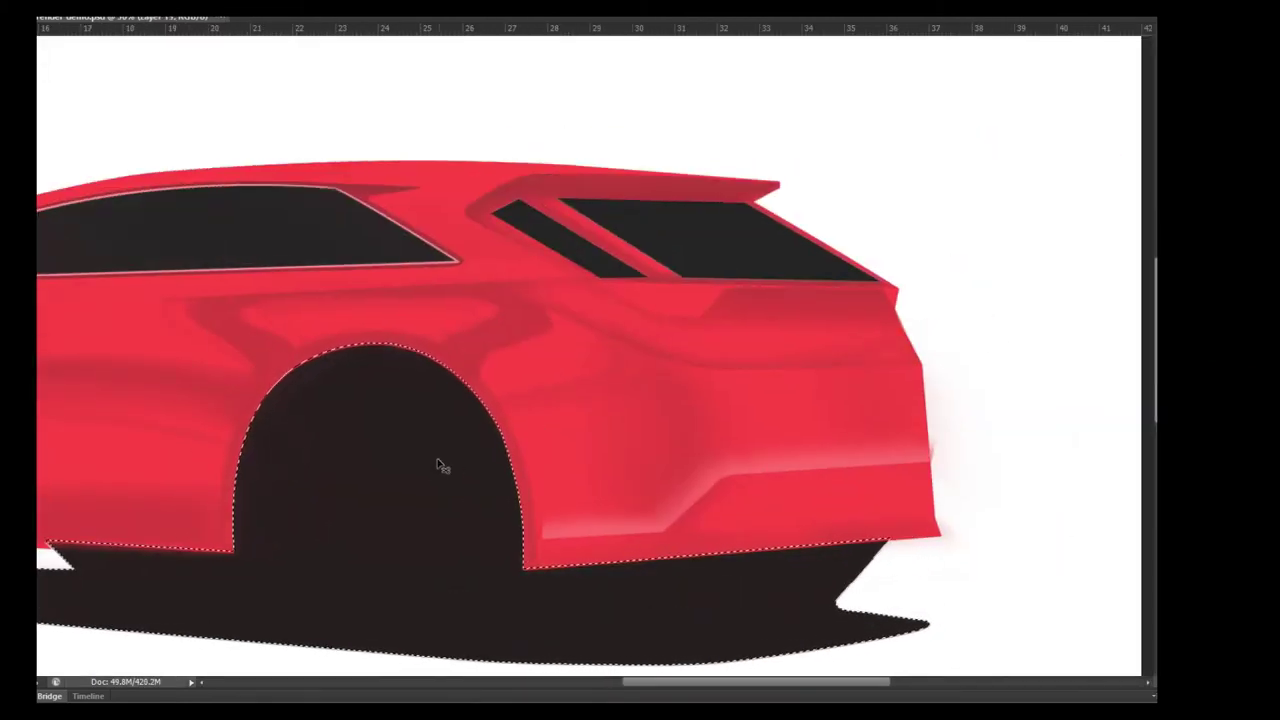
scroll(190, 500, "left", 5)
scroll(117, 529, "down", 2)
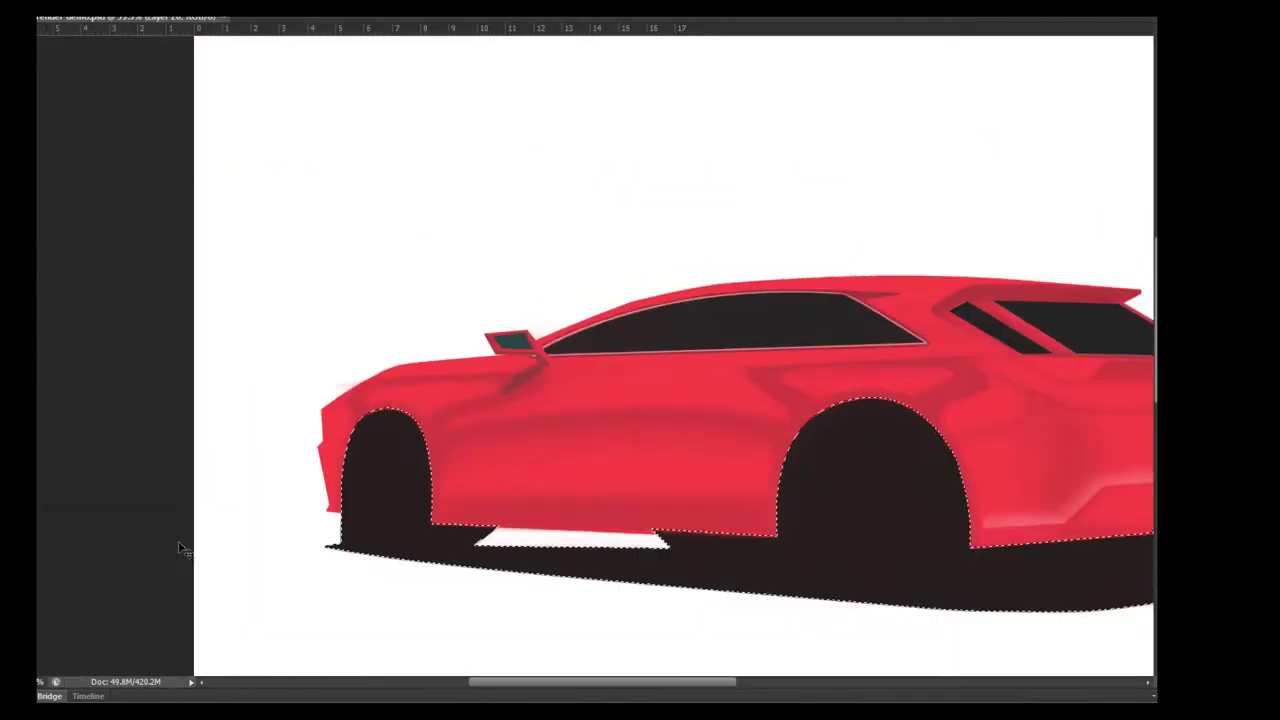
scroll(186, 543, "down", 1)
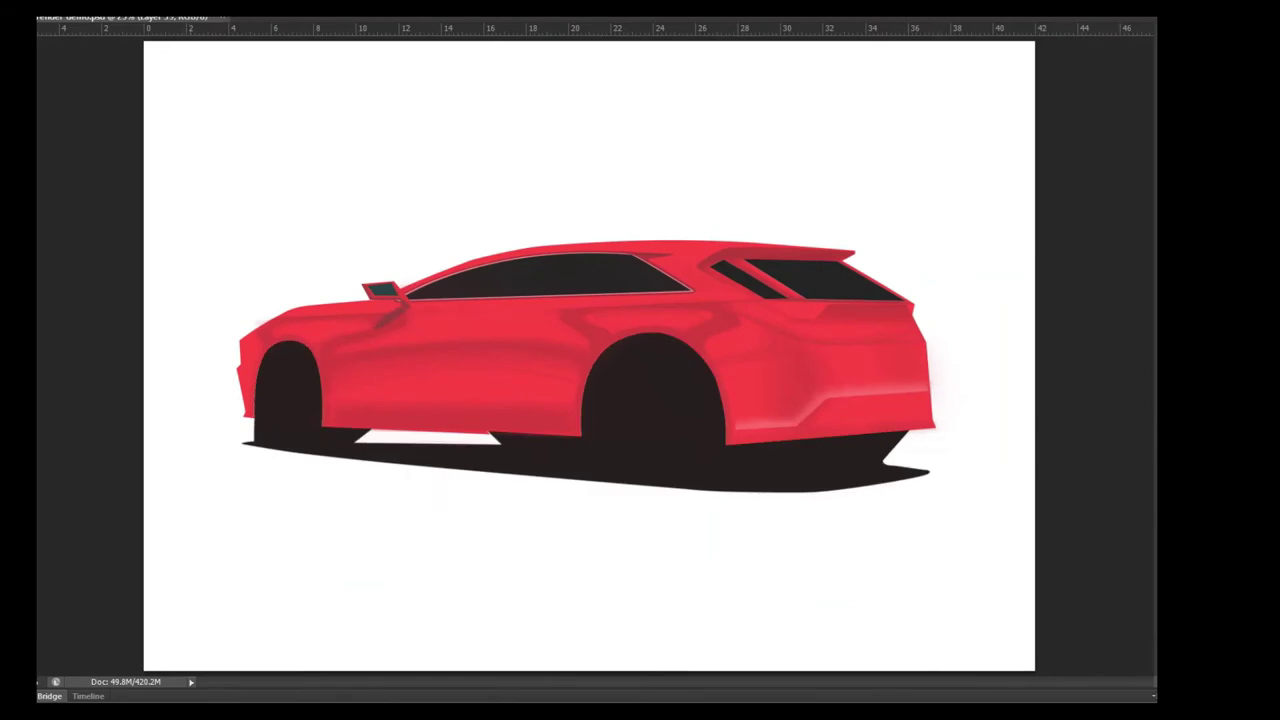
scroll(980, 486, "up", 2)
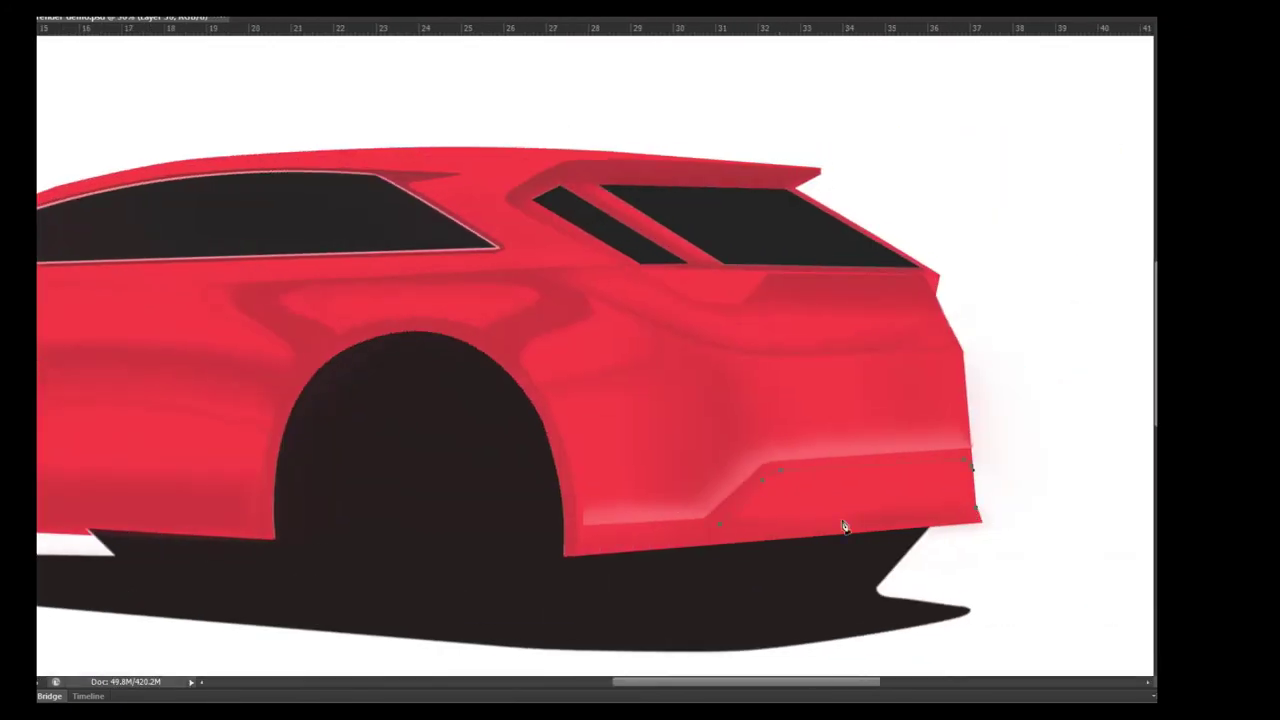
mouse_move(724, 520)
left_mouse_down()
mouse_move(970, 462)
mouse_move(791, 492)
left_mouse_up()
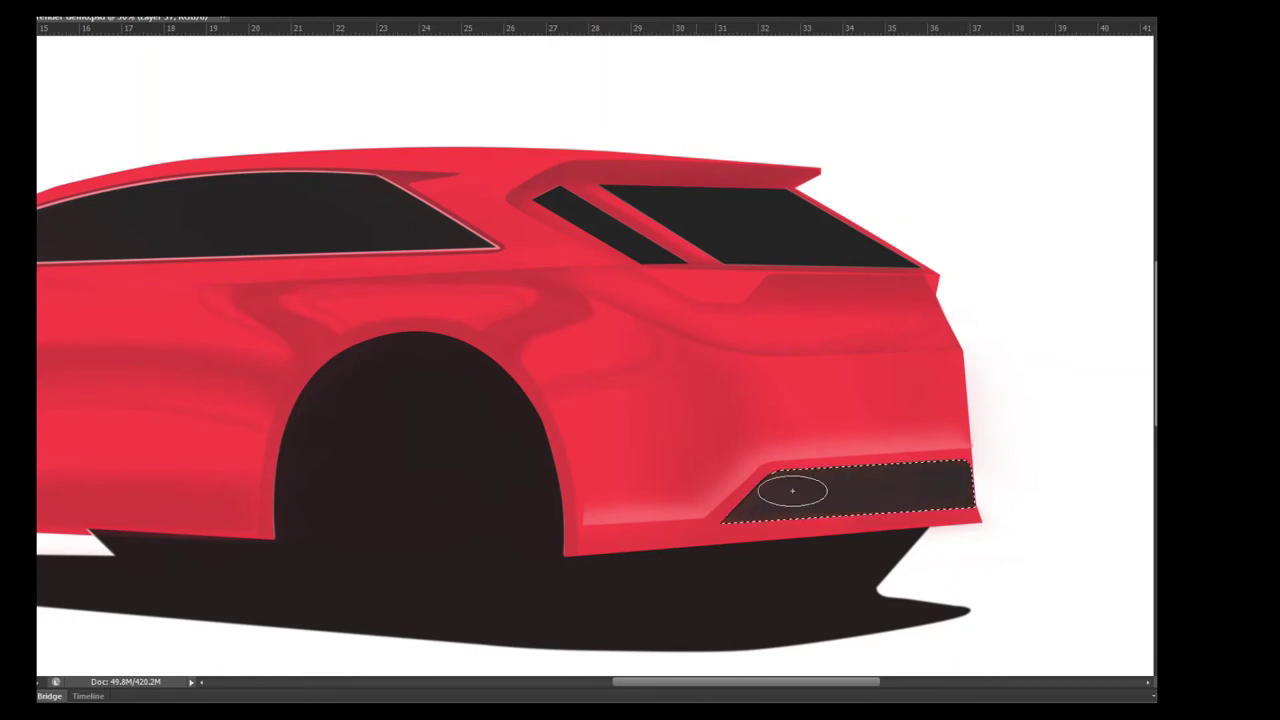
key("ctrl+d")
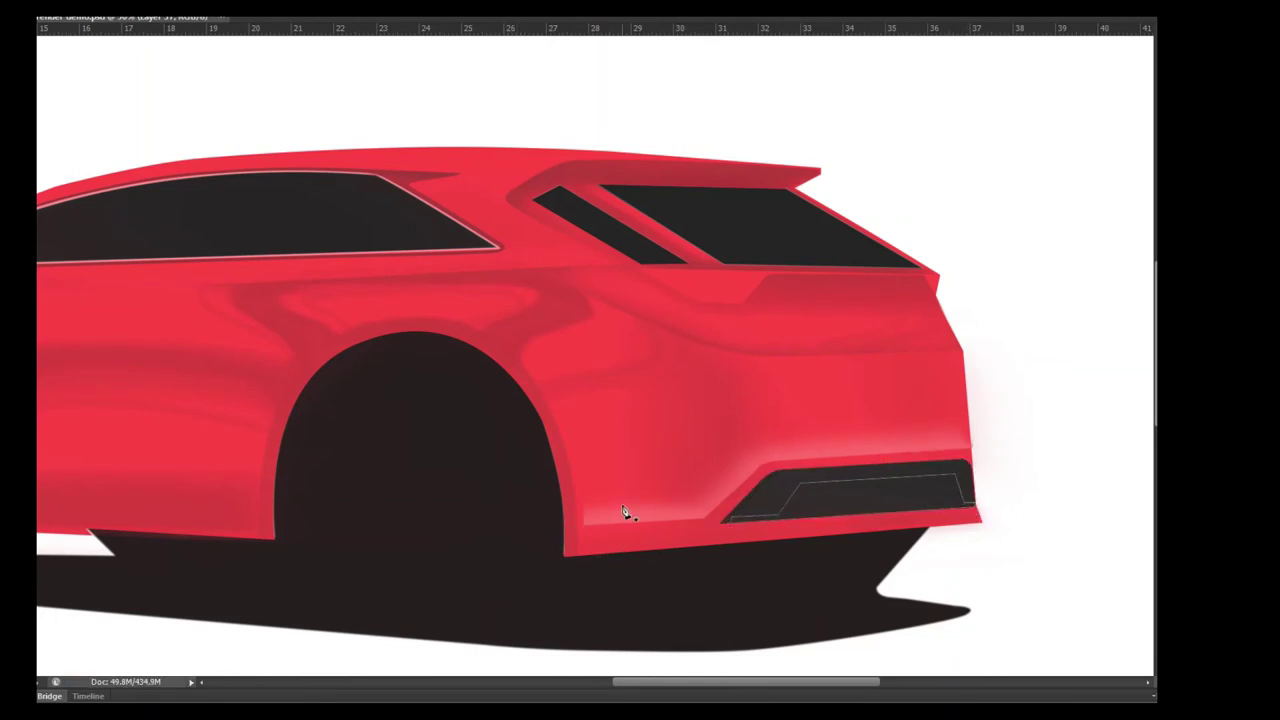
- Load the bumper outline as a selection and paint its inner panel red
key("ctrl+Return")
left_click_drag(766, 503, 808, 491)
key("ctrl+z")
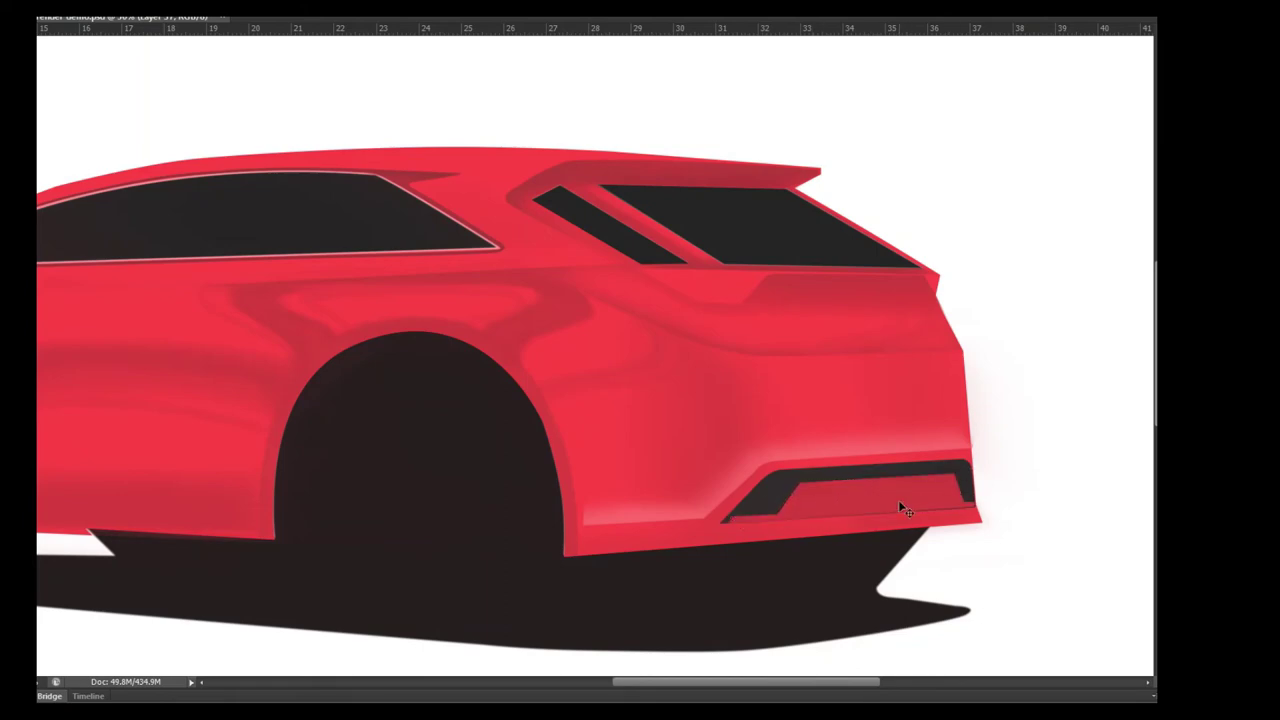
key("ctrl+d")
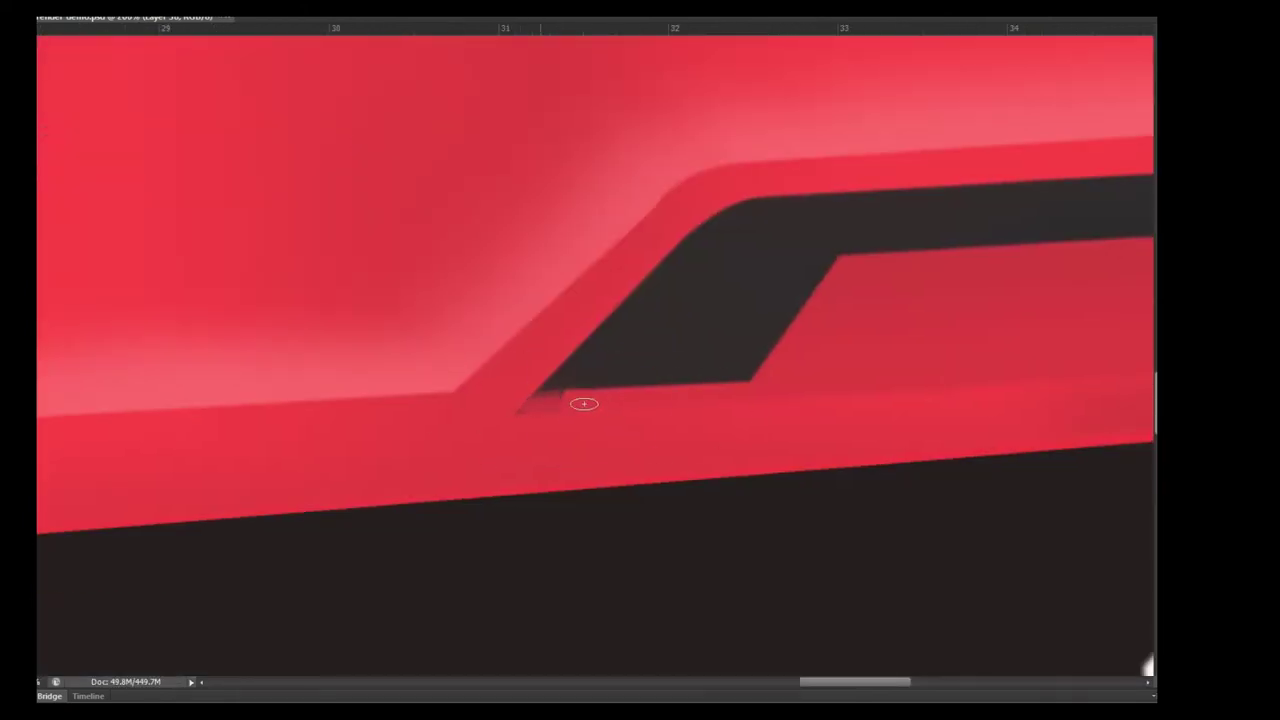
left_click_drag(936, 362, 343, 483)
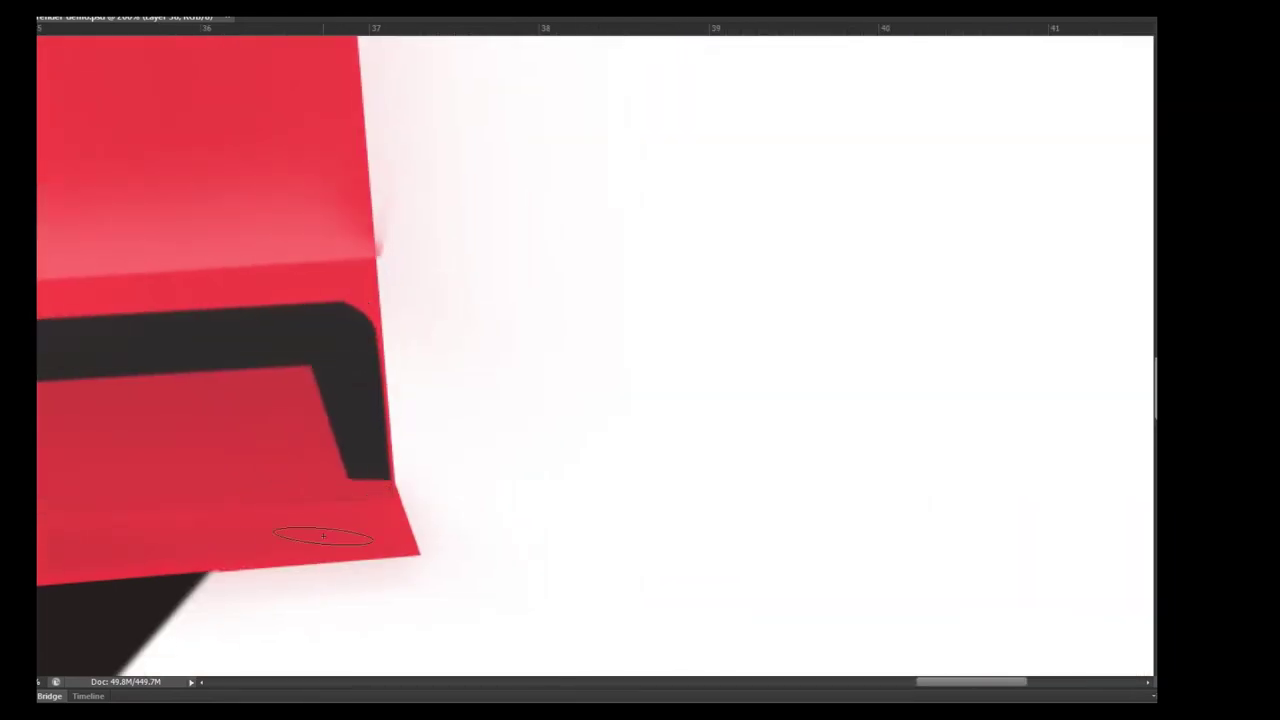
key("ctrl+minus")
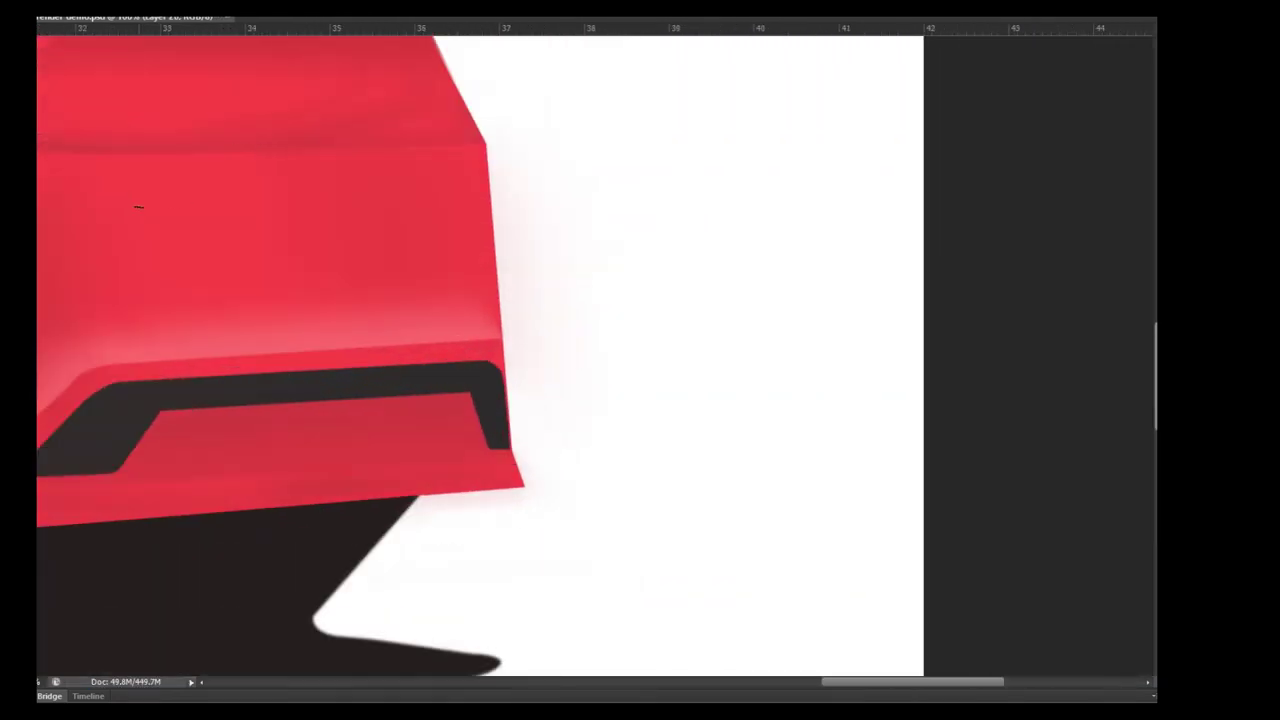
key("ctrl+minus")
key("ctrl+minus")
key("ctrl+minus")
key("ctrl+plus")
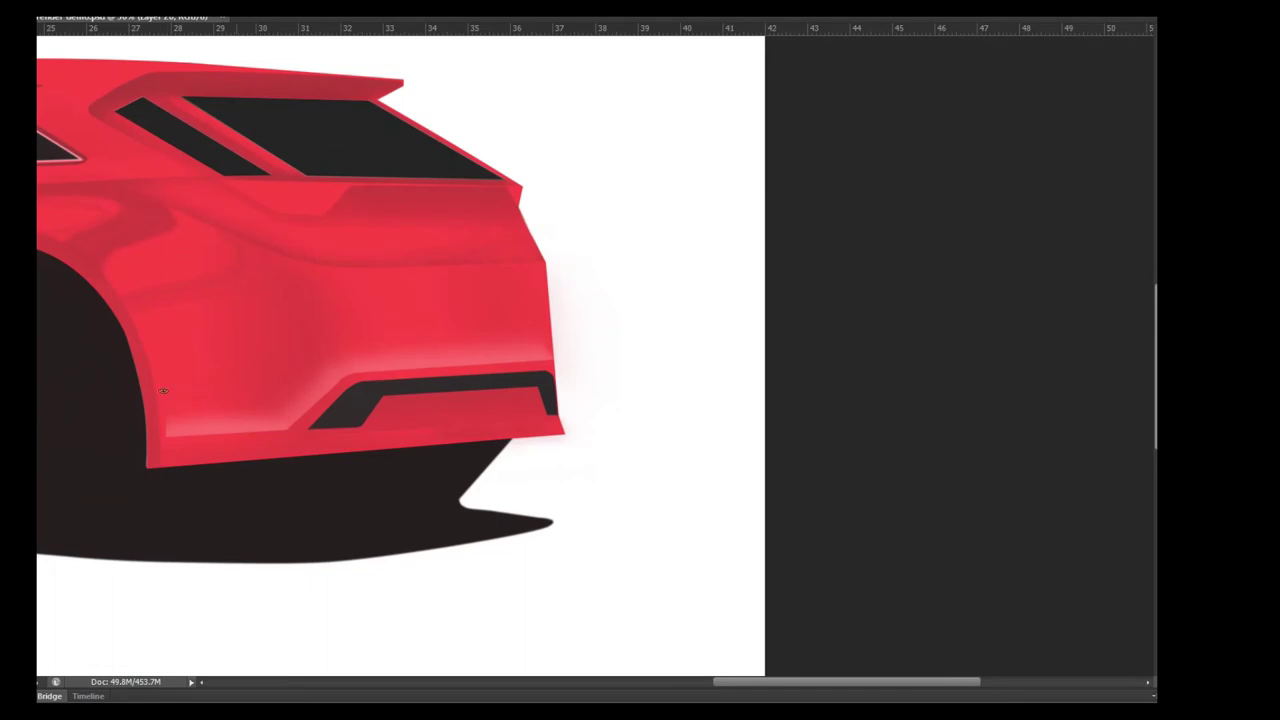
key("ctrl+minus")
key("ctrl+minus")
key("ctrl+minus")
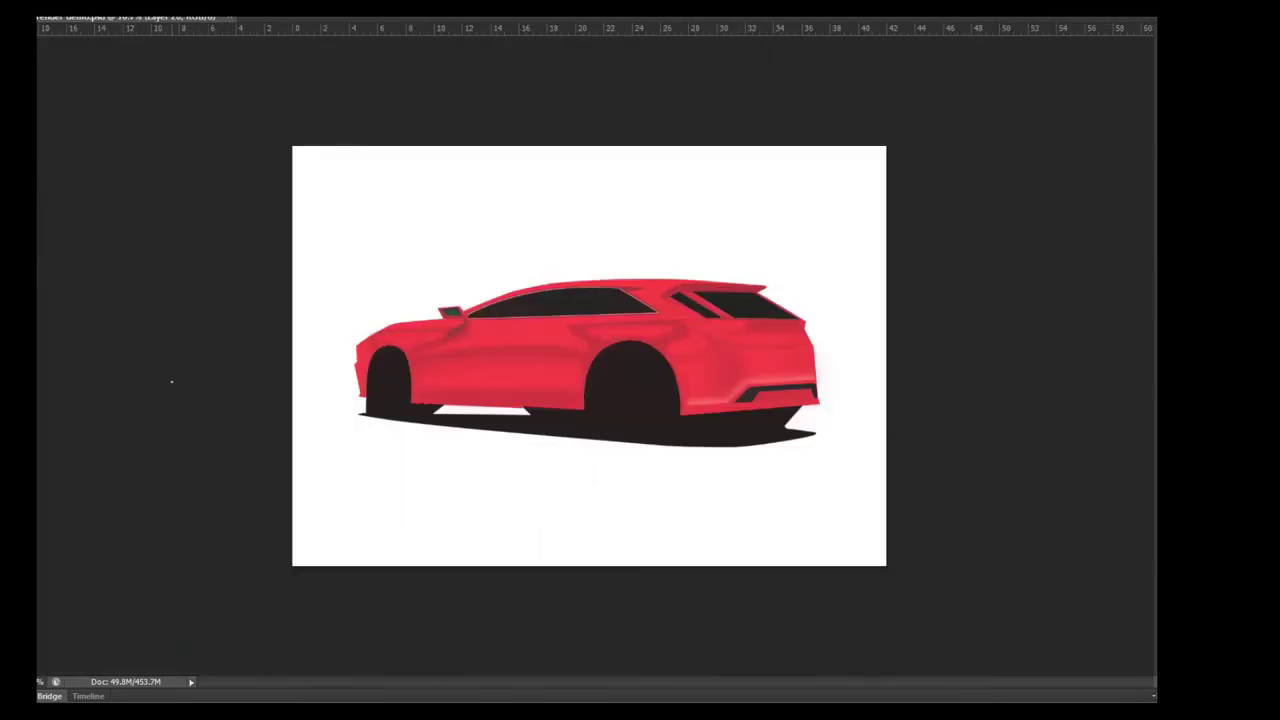
- Draw a path along the side sill and fill the strip beneath it red
key("ctrl+plus")
key("ctrl+plus")
key("ctrl+plus")
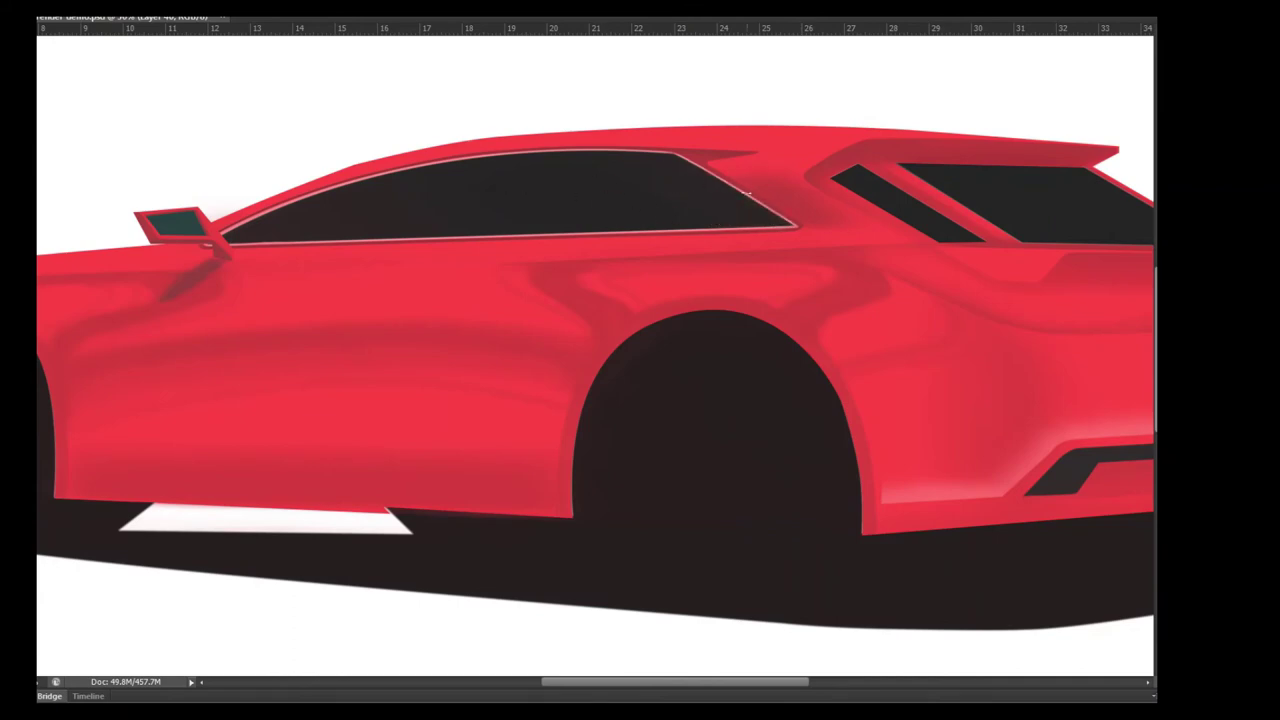
key("ctrl+0")
scroll(300, 330, "up", 2)
left_click(525, 268)
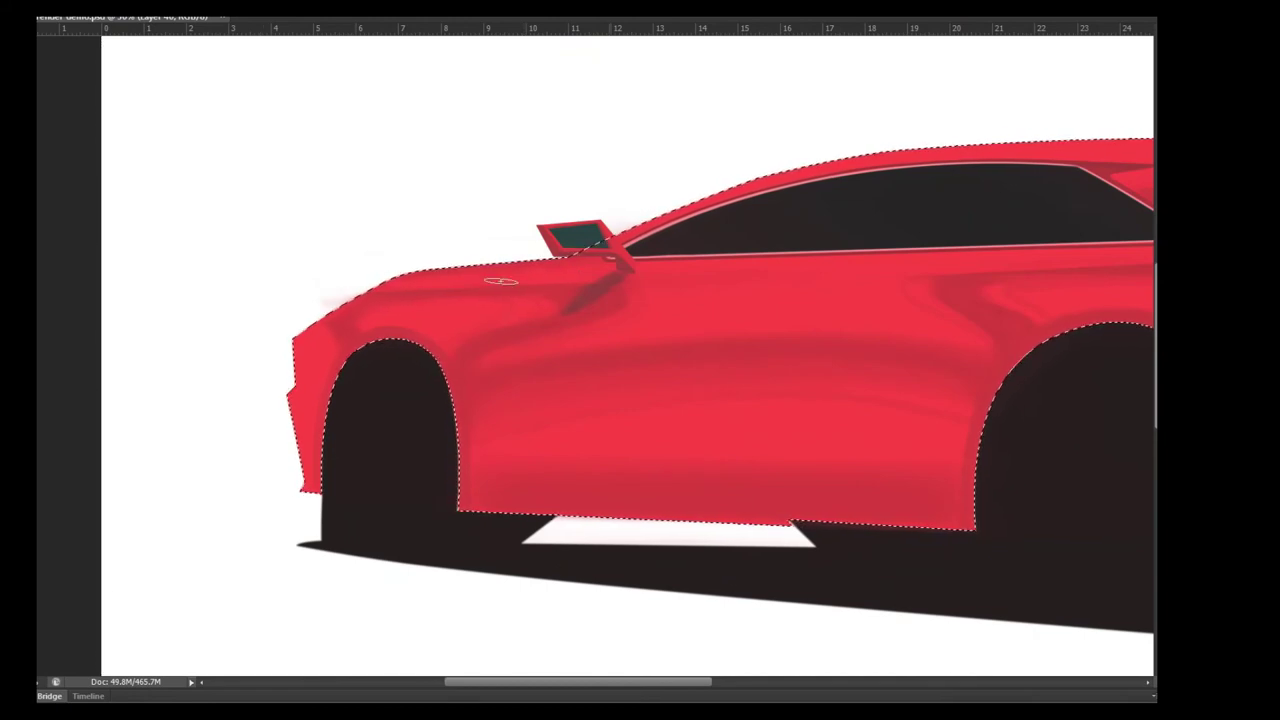
key("ctrl+0")
scroll(560, 380, "up", 1)
scroll(560, 380, "up", 2)
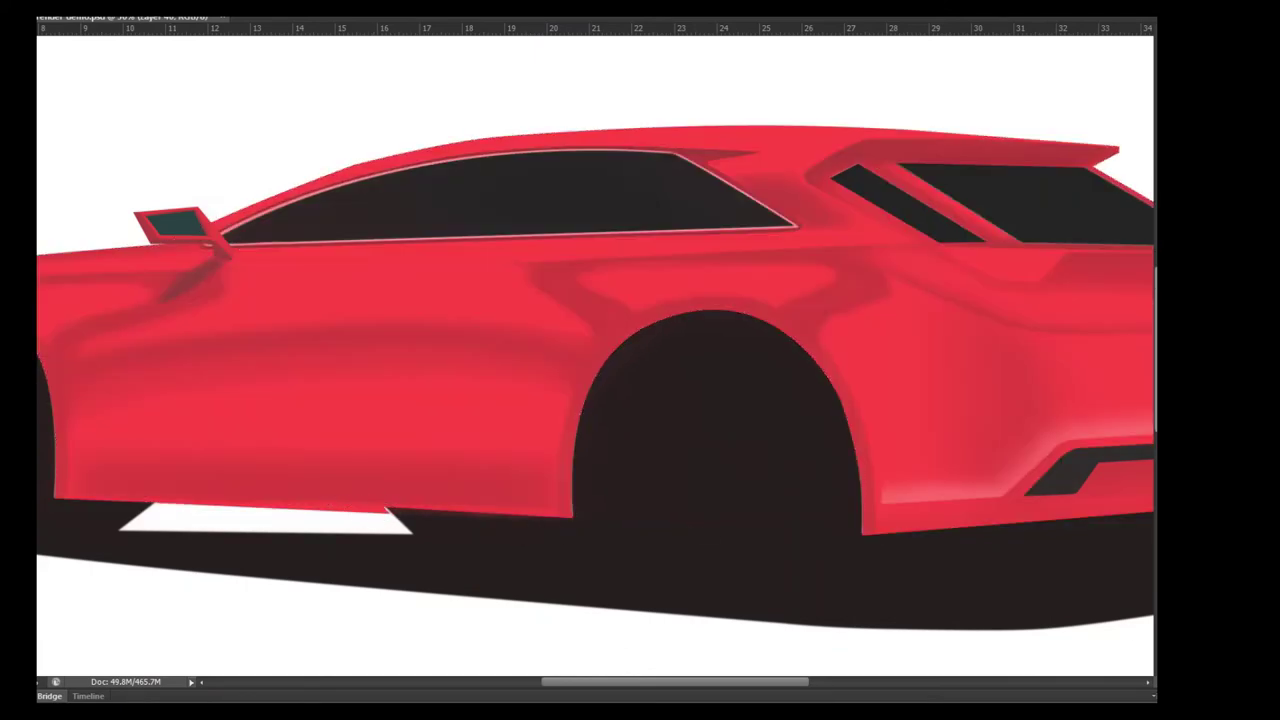
left_click(571, 521)
key("Return")
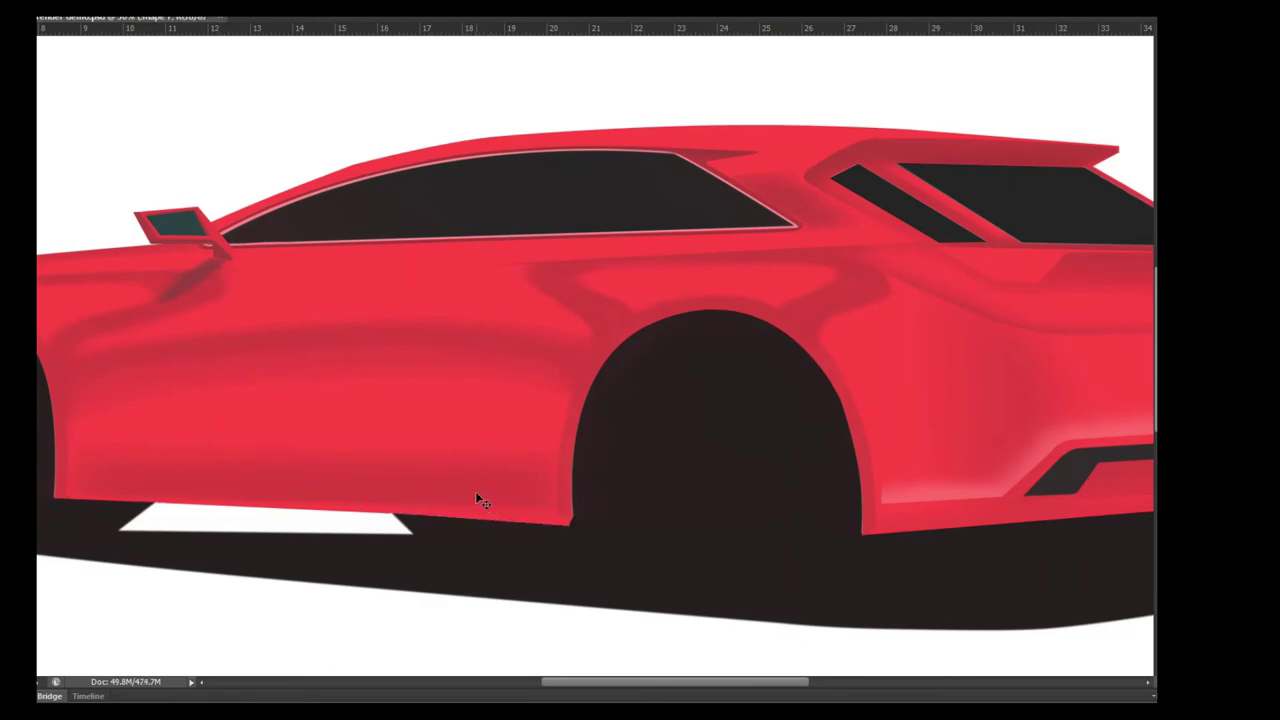
- Save the illustration
scroll(500, 565, "up", 2)
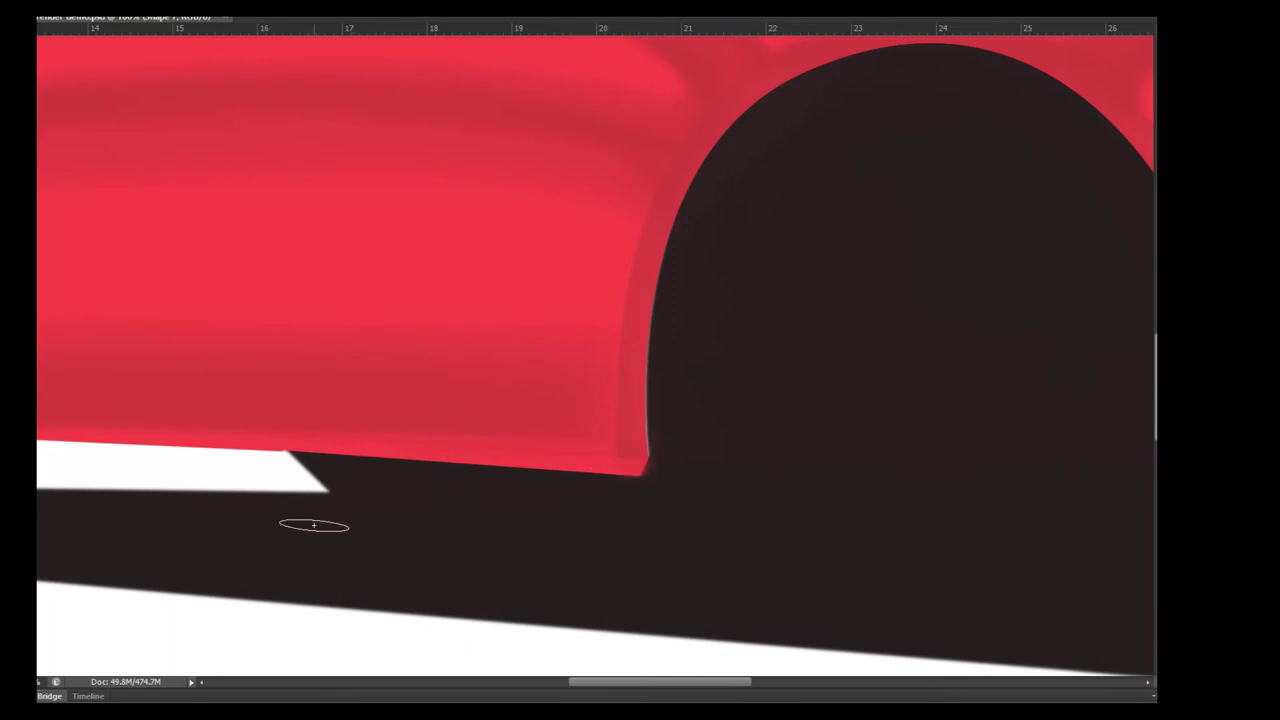
scroll(230, 522, "down", 3)
scroll(634, 443, "up", 3)
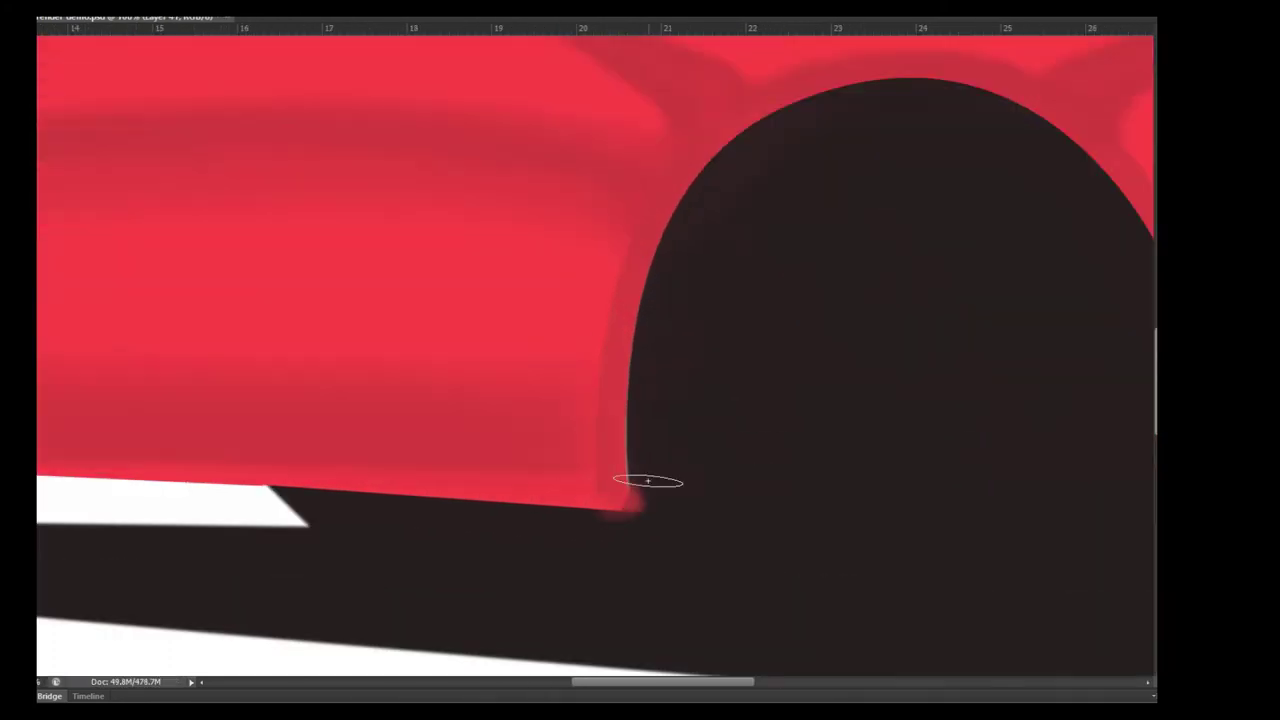
scroll(651, 480, "up", 2)
scroll(880, 530, "down", 3)
scroll(688, 497, "right", 5)
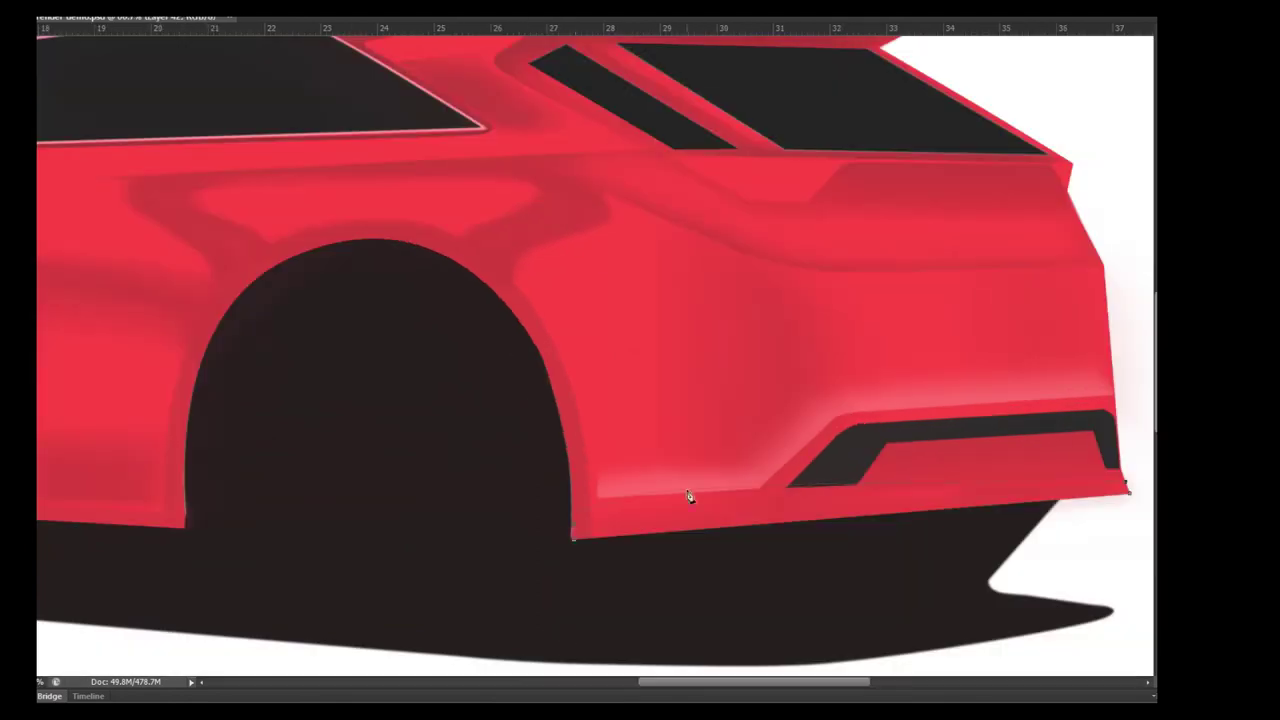
scroll(654, 578, "up", 1)
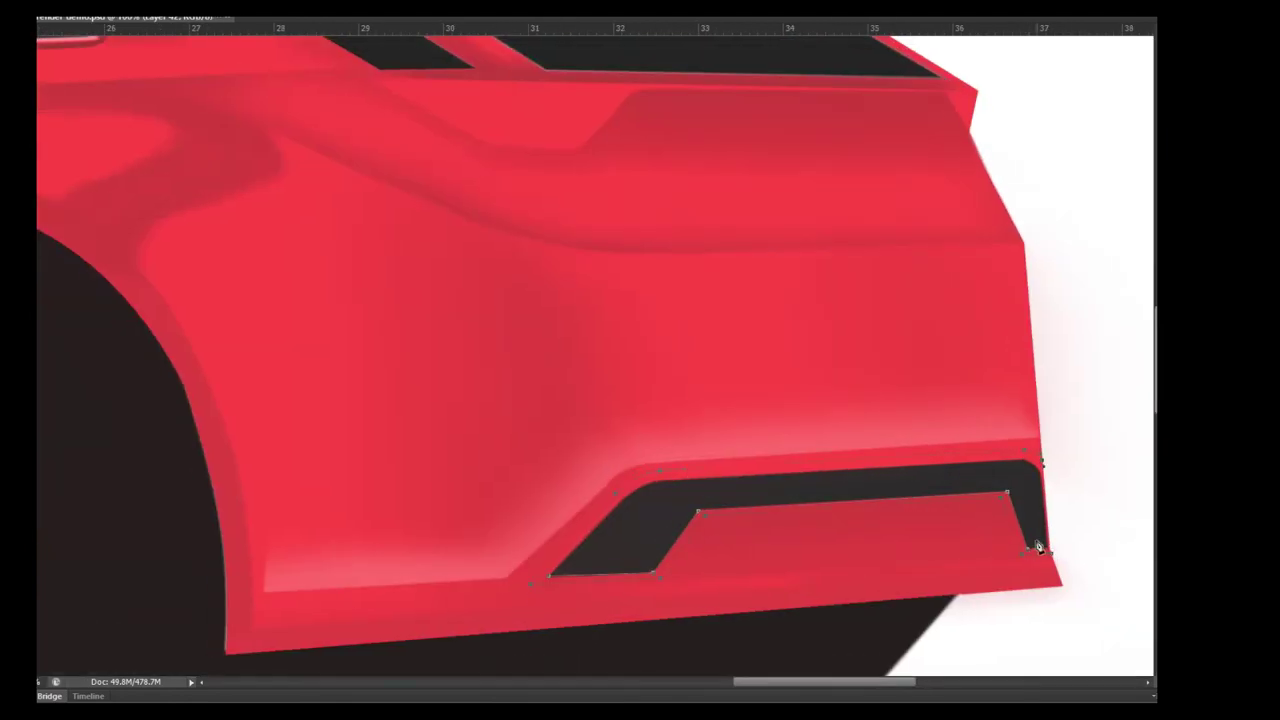
scroll(549, 406, "down", 3)
key("ctrl+s")
- Outline a rounded exhaust tip inside the rear diffuser and fill it dark
scroll(800, 583, "up", 2)
scroll(598, 467, "up", 2)
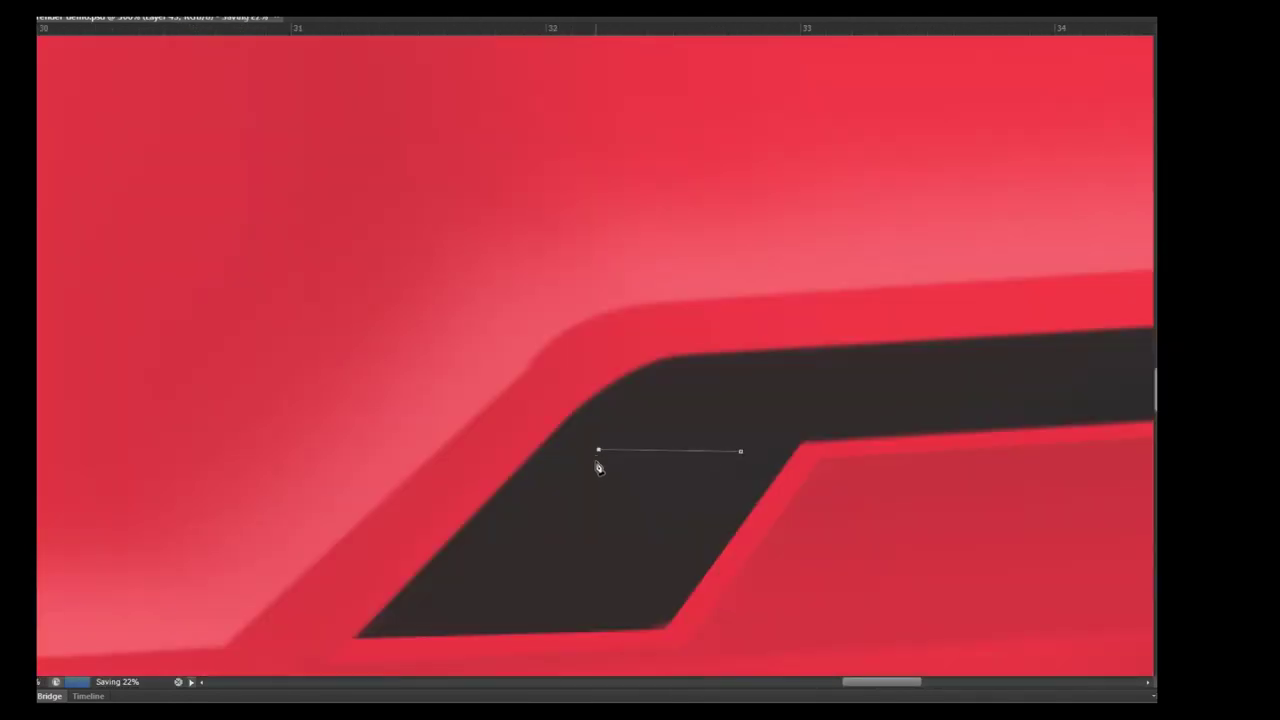
left_click(651, 614)
left_click(449, 614)
left_click(598, 450)
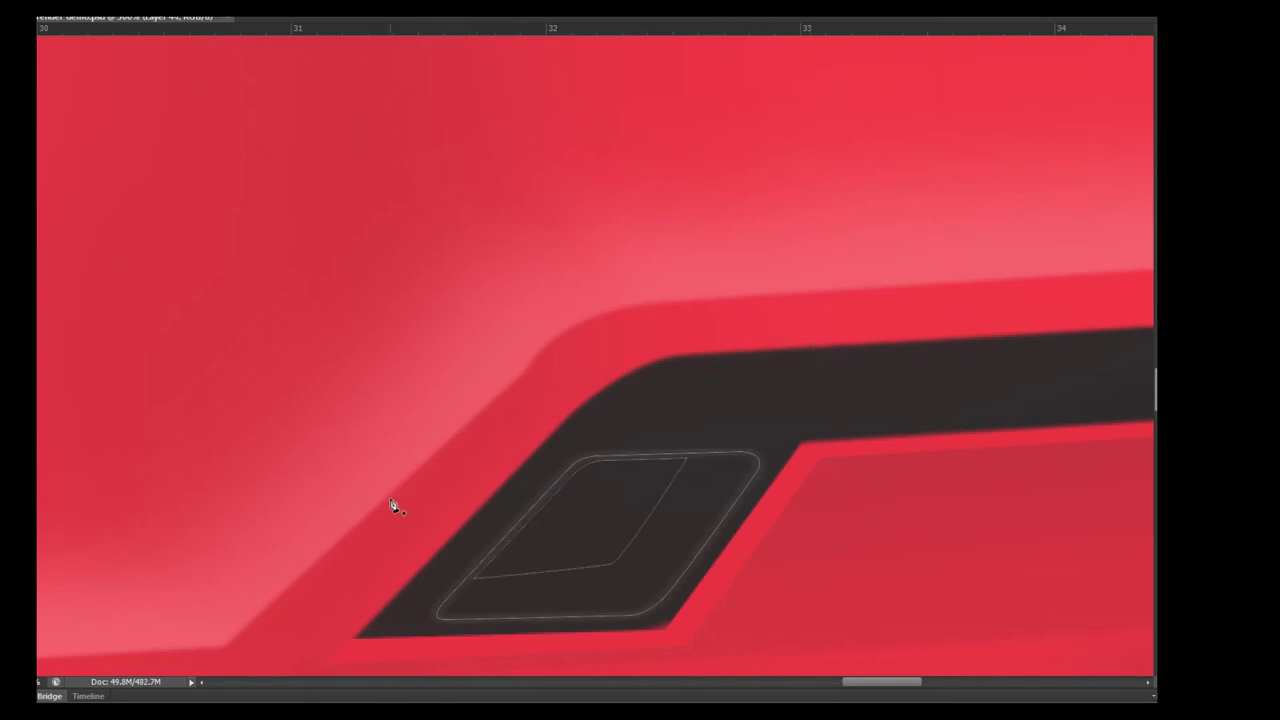
key("ctrl+Return")
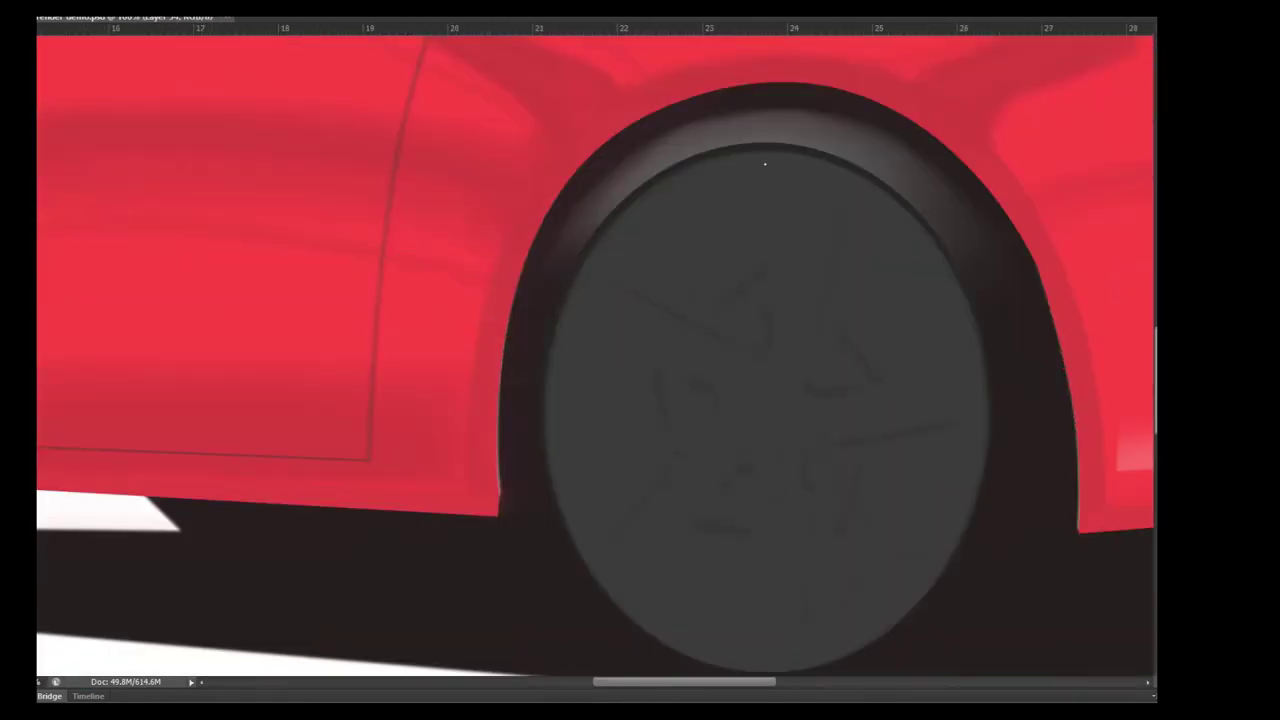
- Paint four light spoke streaks across the rear wheel's grey rim
left_click_drag(590, 262, 765, 330)
left_click_drag(715, 410, 590, 560)
left_click_drag(790, 460, 900, 605)
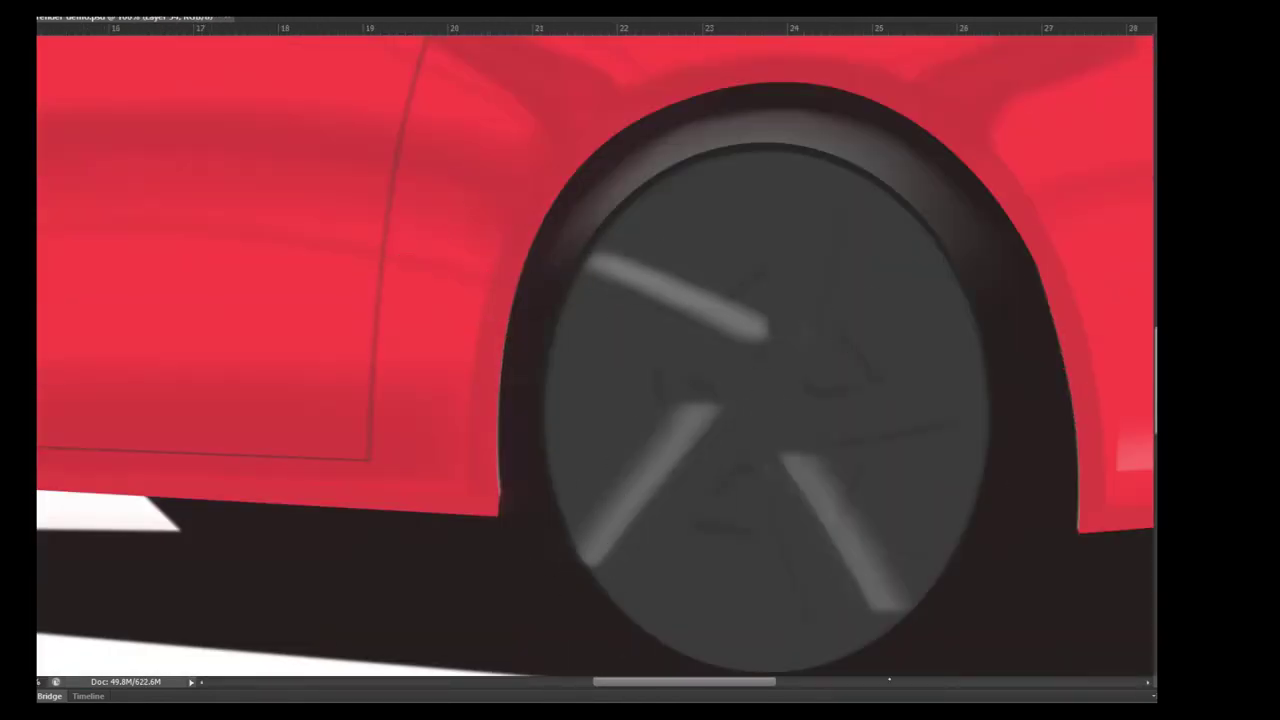
left_click_drag(975, 378, 800, 415)
key("ctrl+minus")
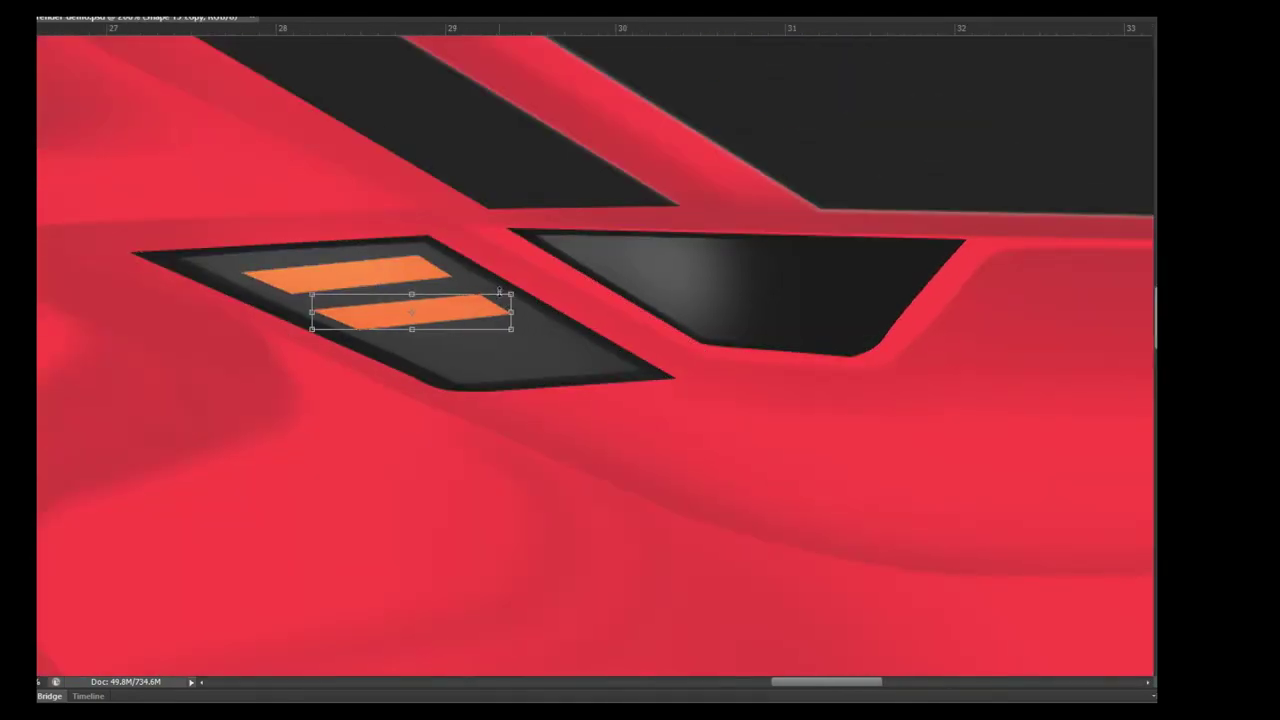
- Close two orange stripe shapes inside the right tail light
left_click(576, 248)
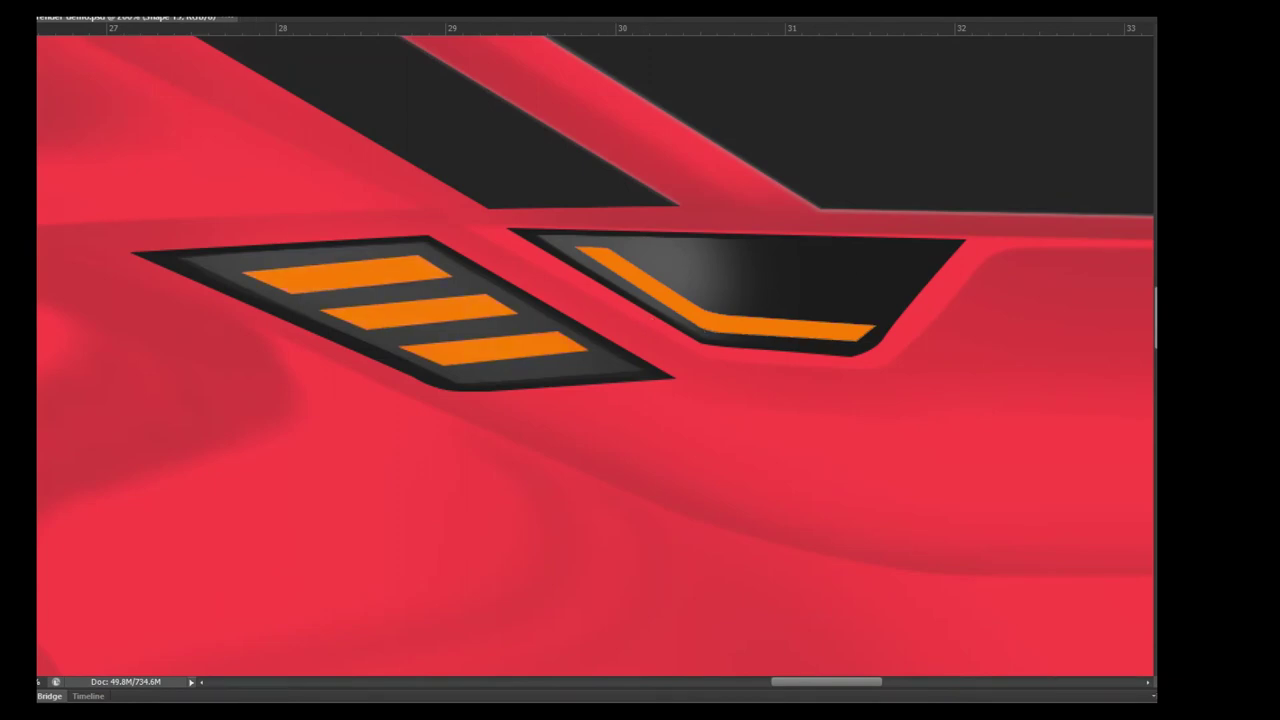
key("ctrl+plus")
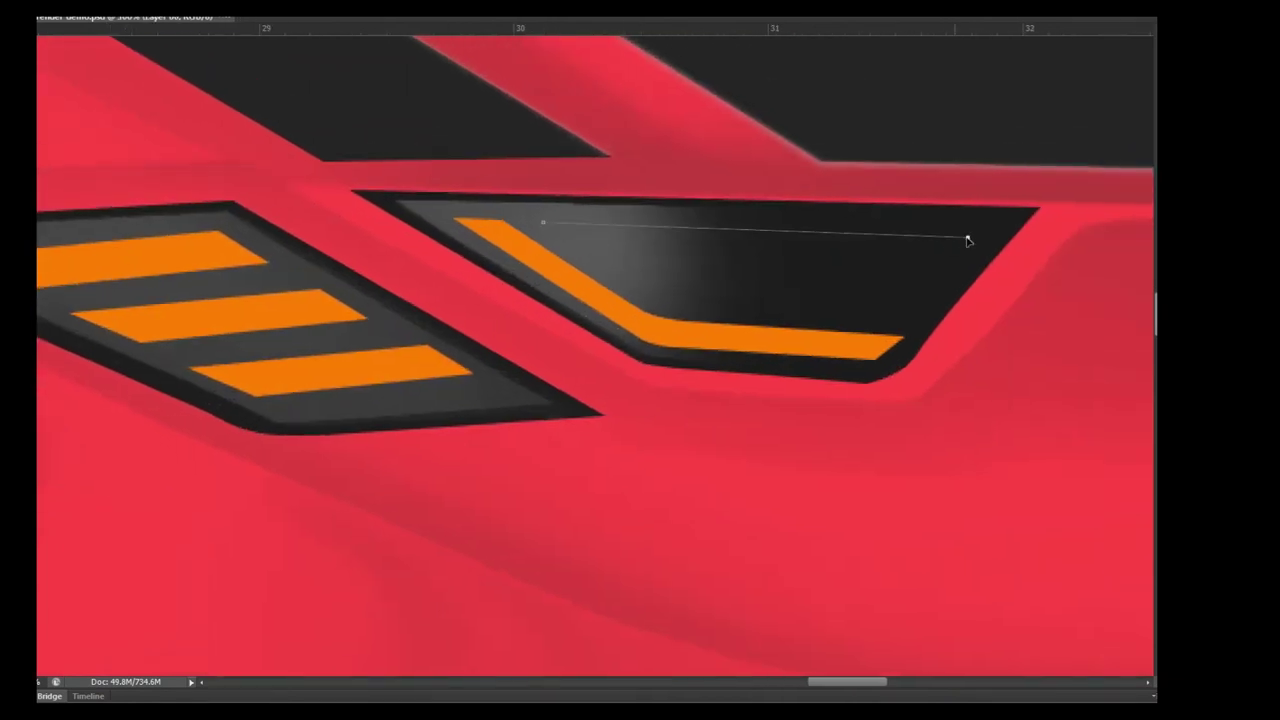
left_click(545, 225)
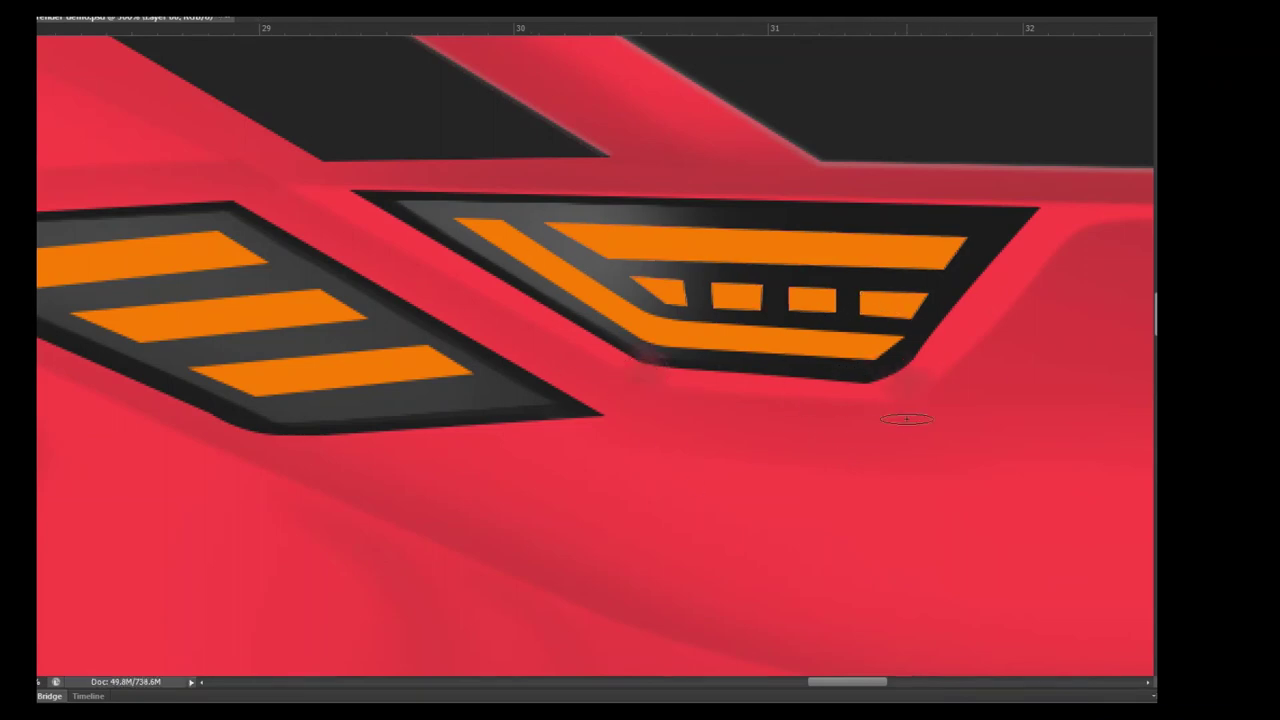
- Move the copied tail light onto the car's far rear corner and fit the view
scroll(1054, 291, "down", 2)
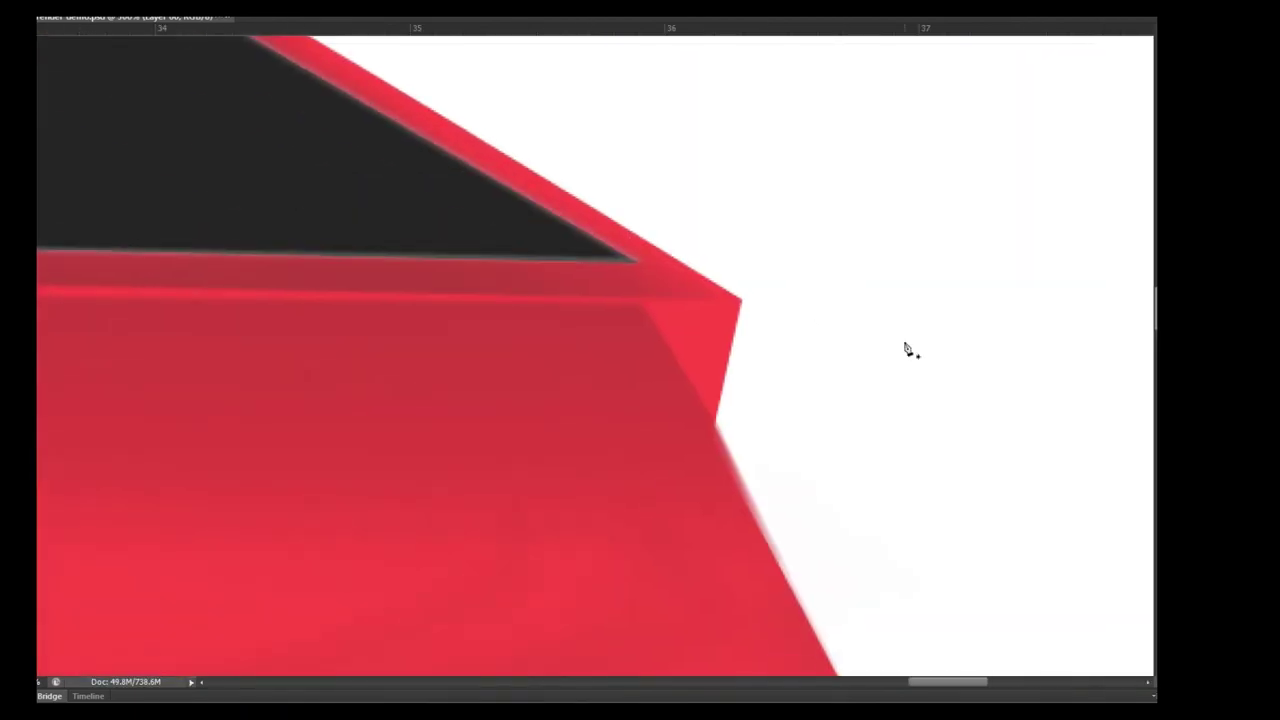
scroll(769, 357, "down", 2)
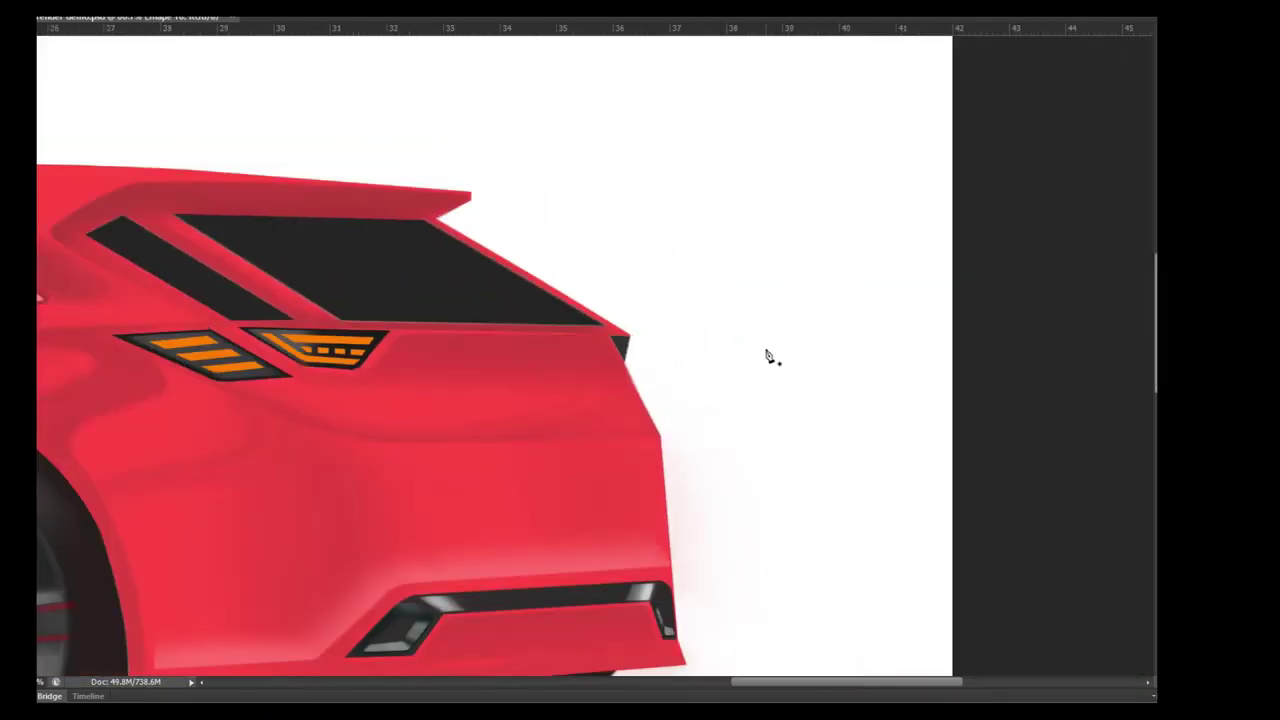
scroll(305, 237, "up", 2)
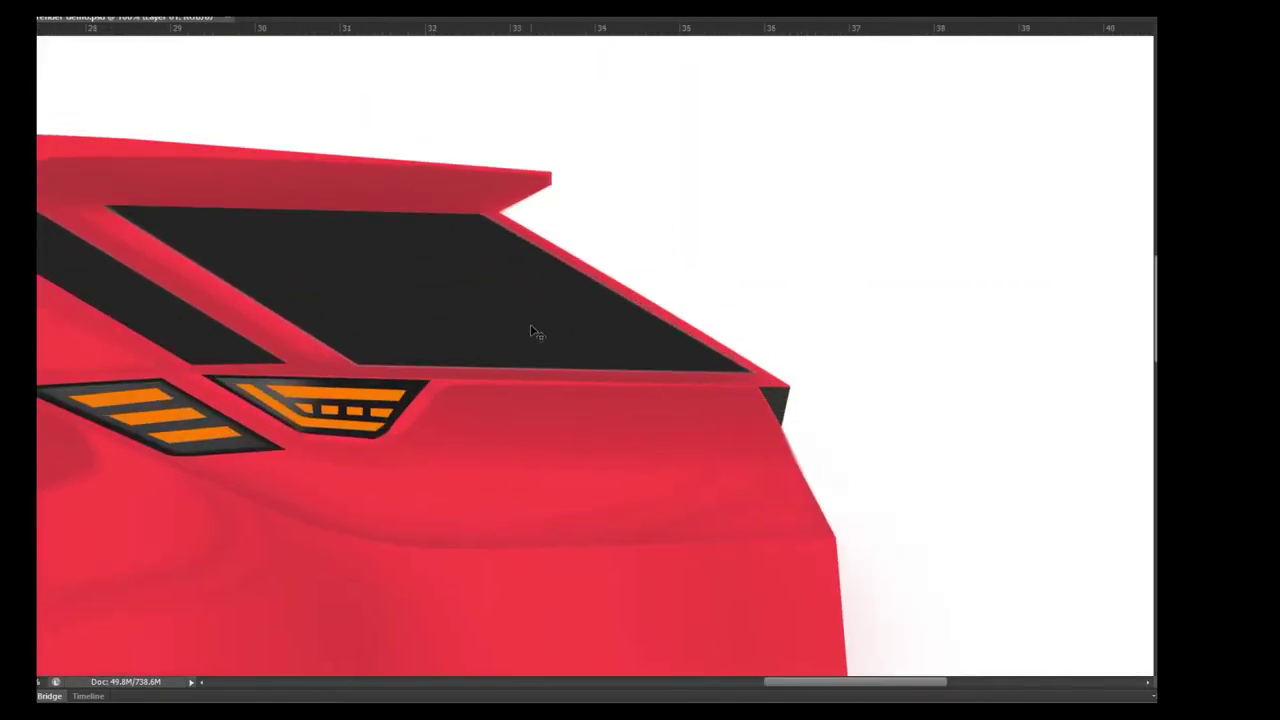
left_click_drag(800, 439, 908, 371)
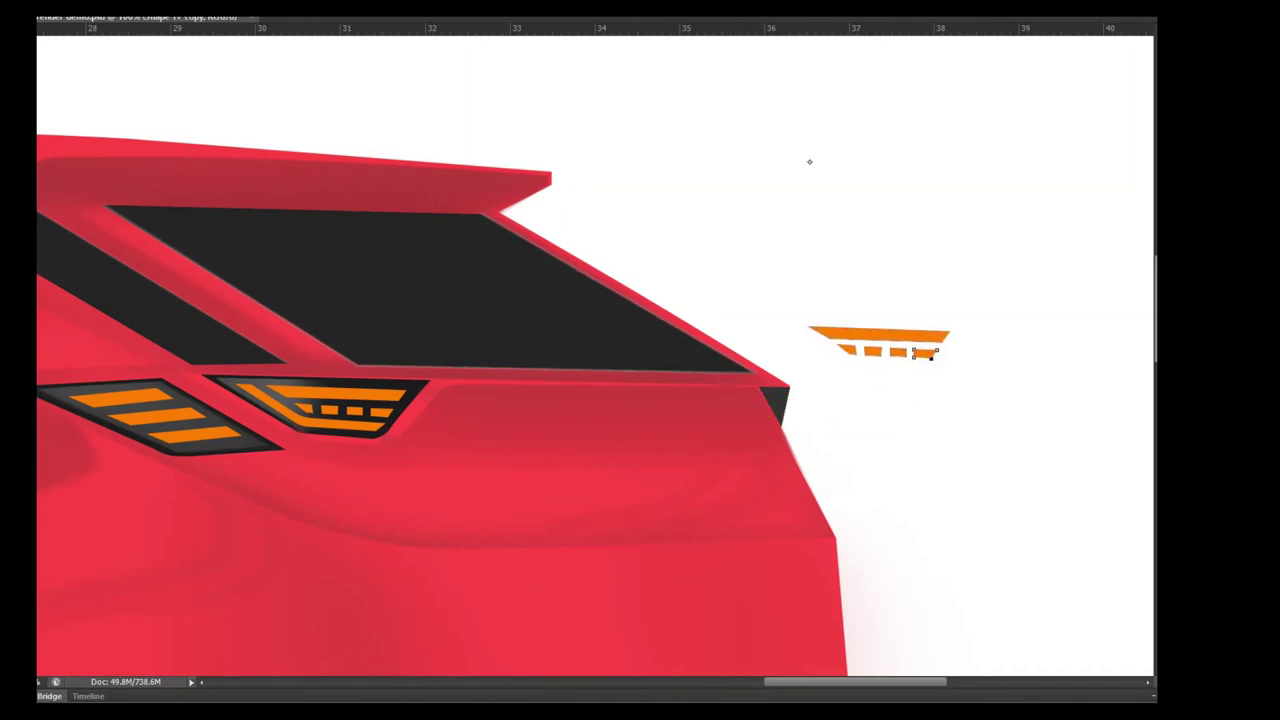
left_click_drag(818, 358, 755, 424)
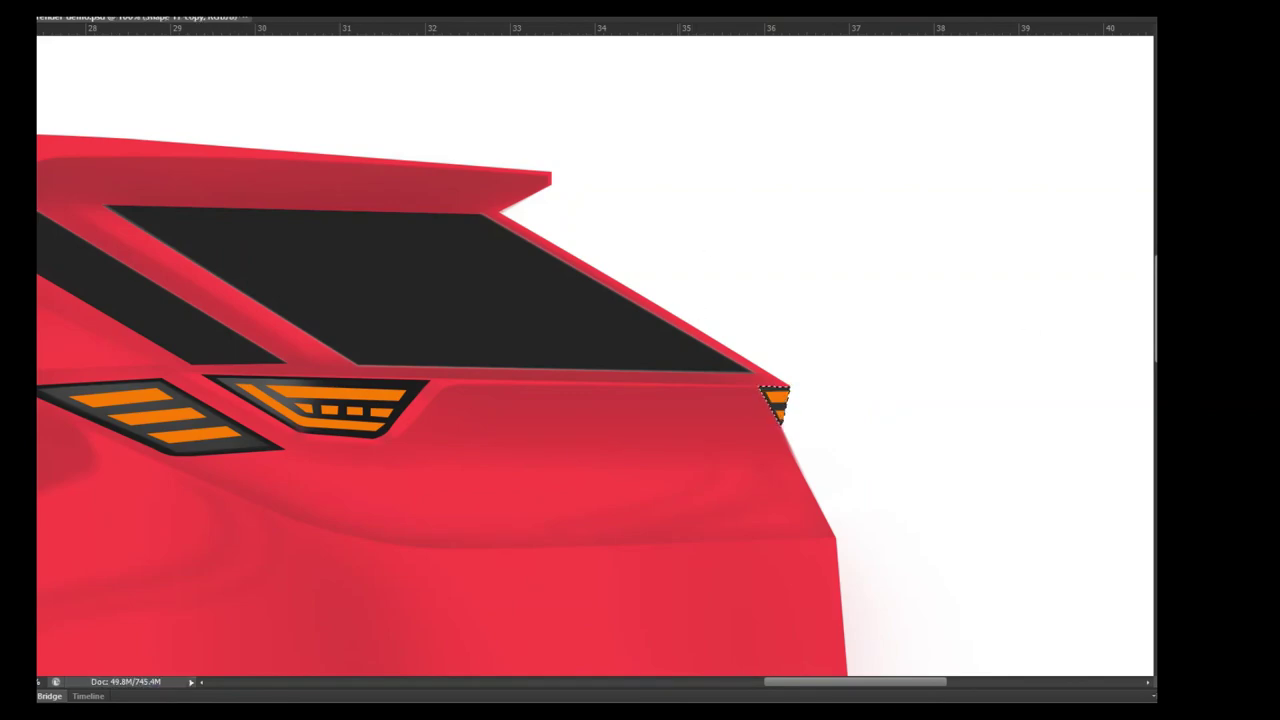
key("ctrl+0")
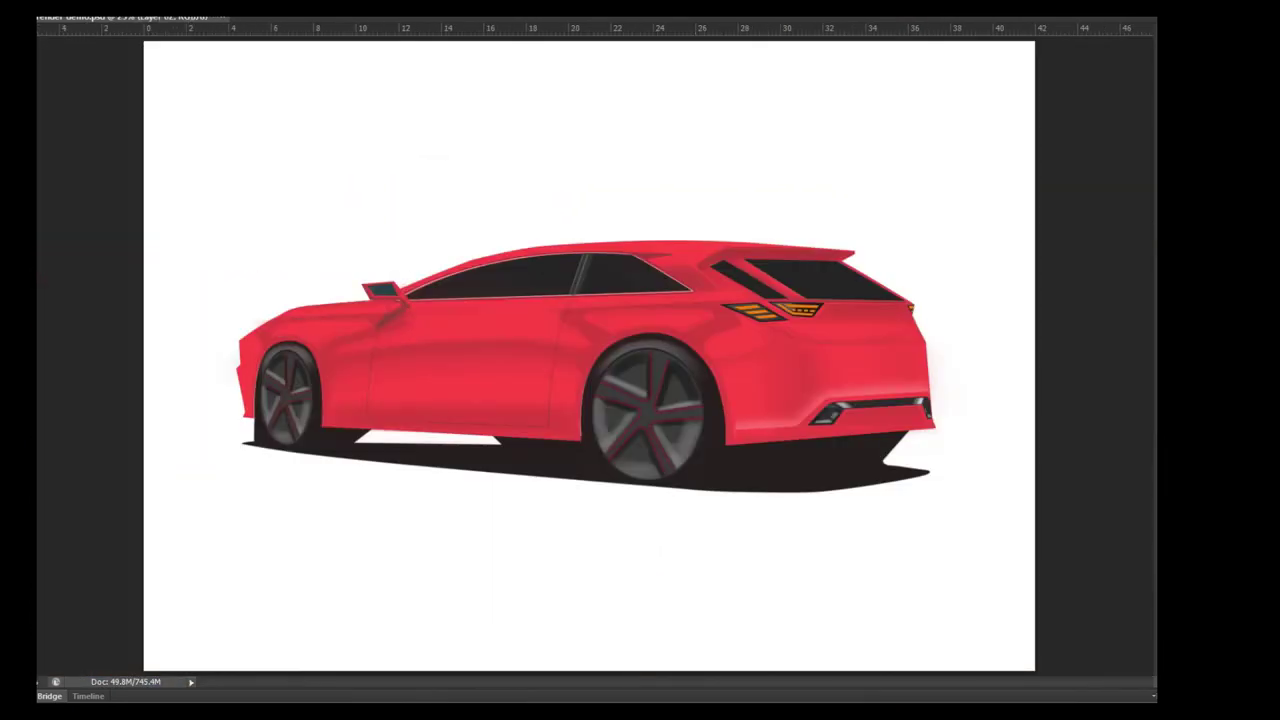
- Load the body selection and brush soft white highlights over windows, shoulders and lower rear edge
left_click(811, 333)
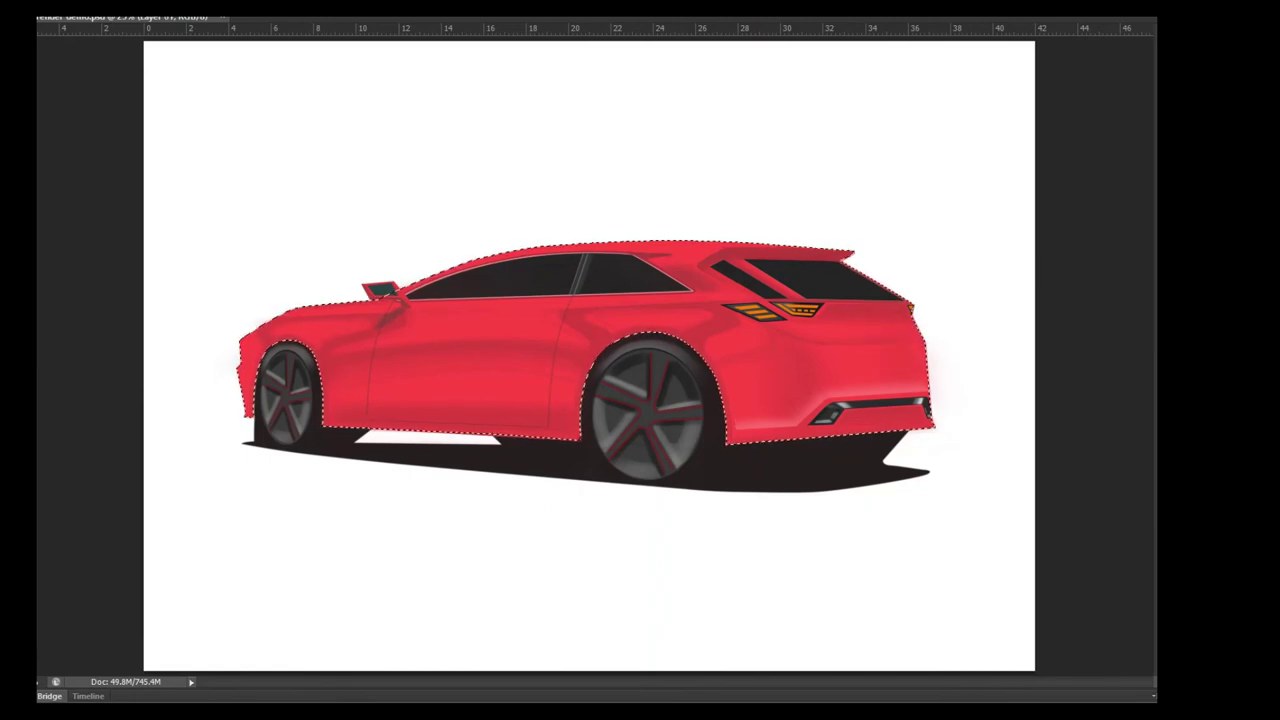
left_click_drag(505, 272, 600, 272)
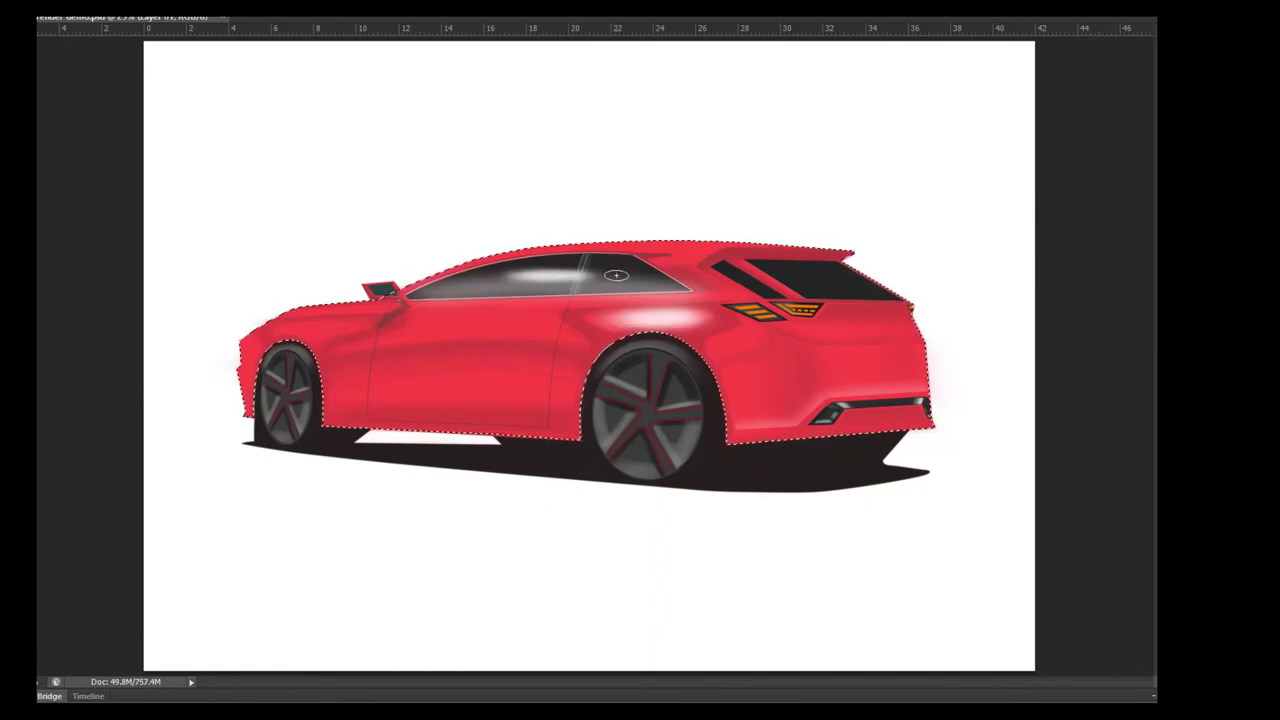
left_click_drag(300, 330, 370, 326)
left_click_drag(705, 320, 577, 321)
left_click_drag(760, 330, 890, 345)
mouse_move(700, 300)
left_mouse_down()
mouse_move(410, 298)
mouse_move(270, 367)
left_mouse_up()
left_click_drag(740, 424, 826, 420)
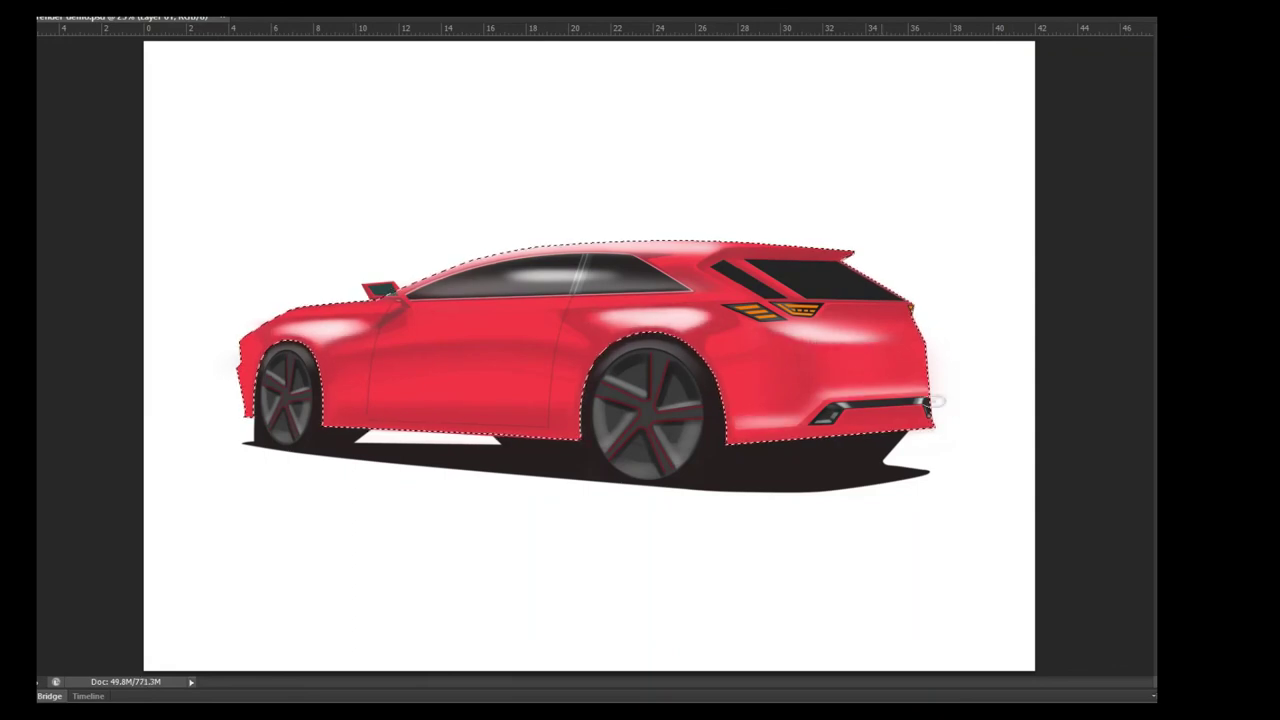
- Zoom and pan over the car's front and rear halves to inspect the highlights
key("ctrl+plus")
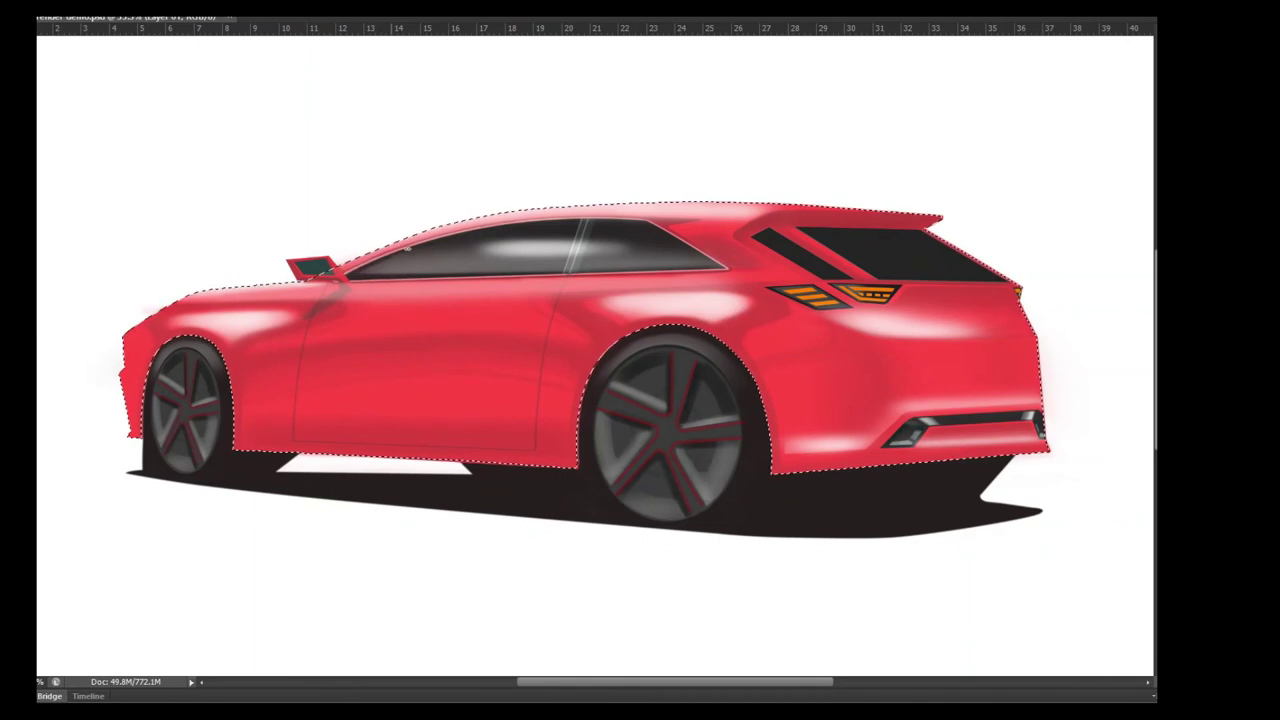
key("ctrl+plus")
key("ctrl+plus")
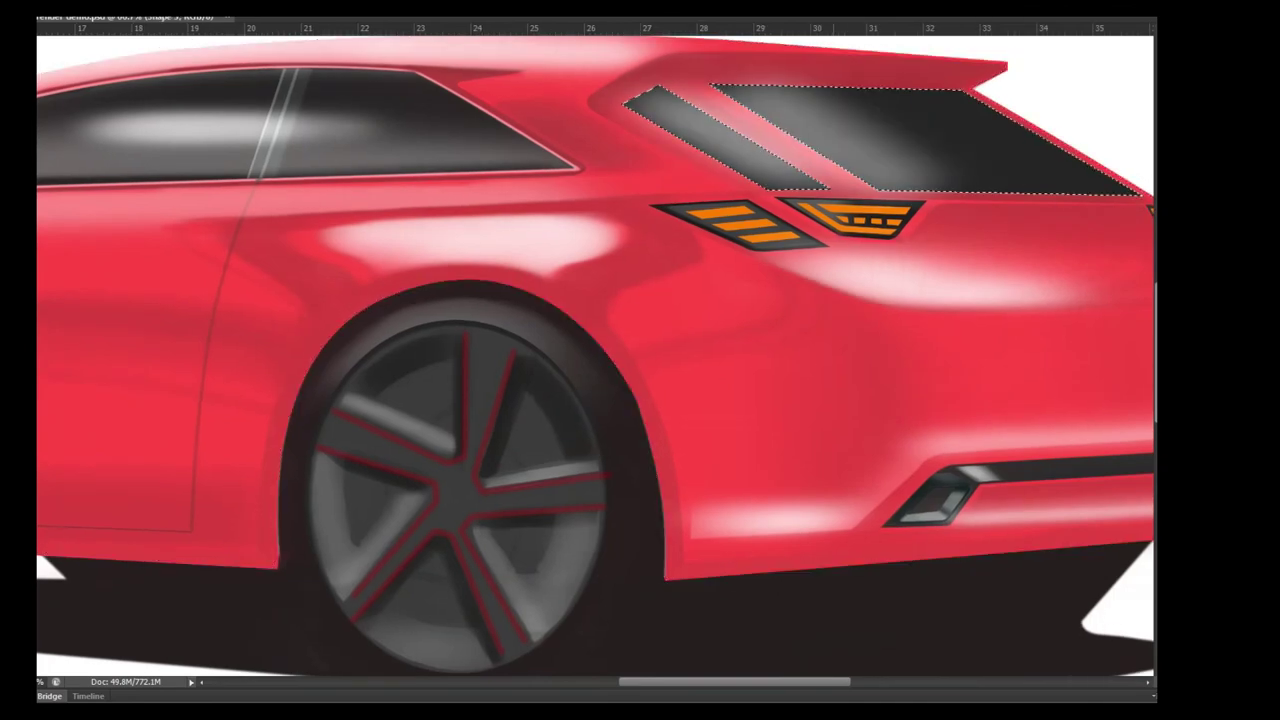
key("ctrl+0")
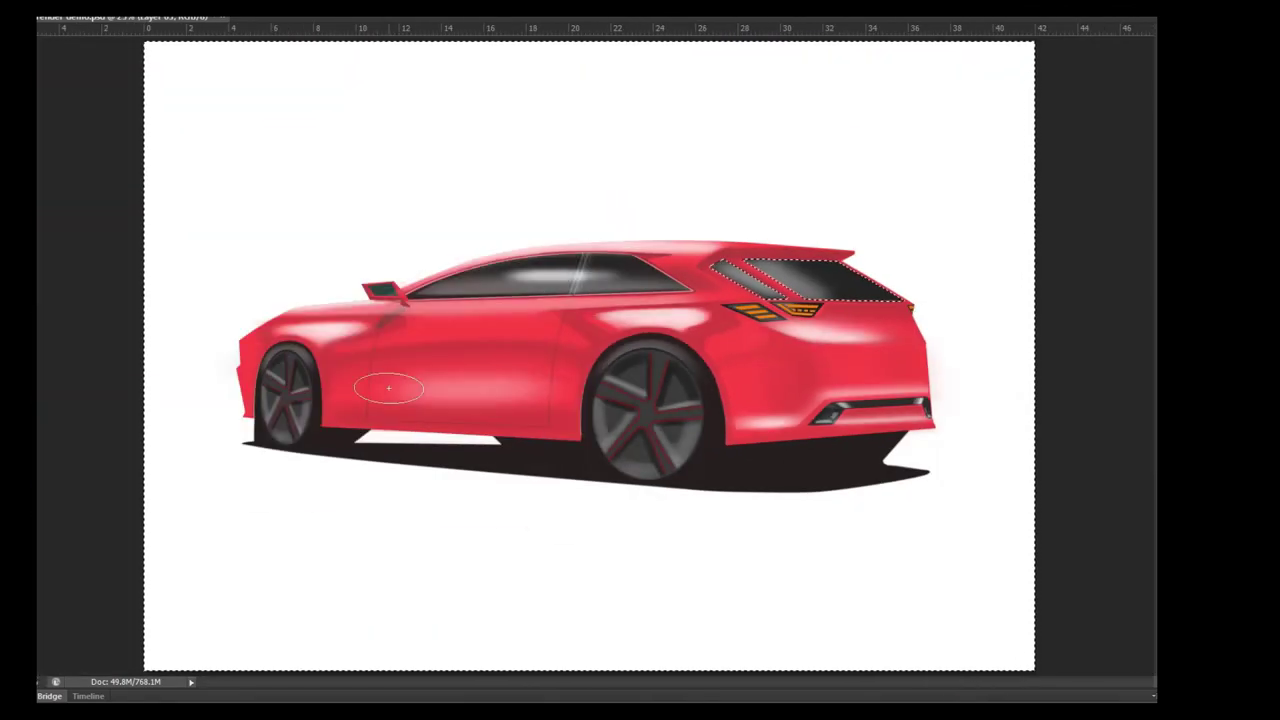
key("ctrl+plus")
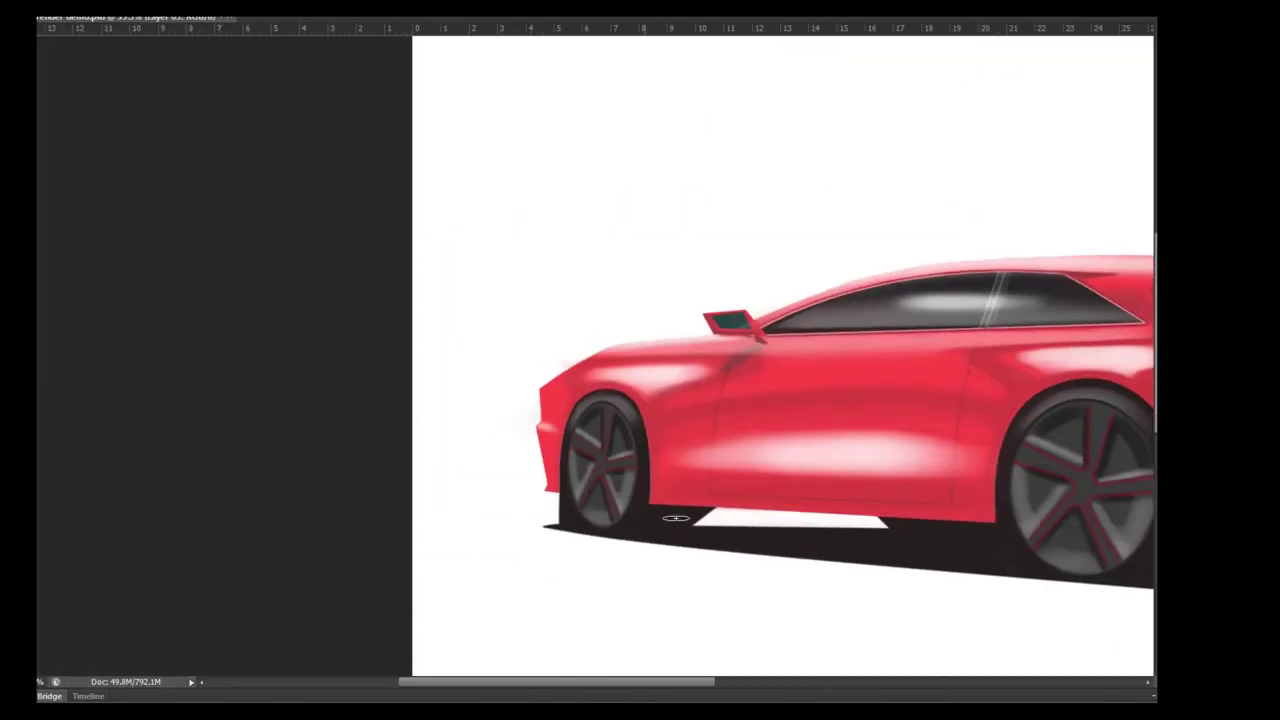
key("ctrl+minus")
key("ctrl+plus")
key("ctrl+plus")
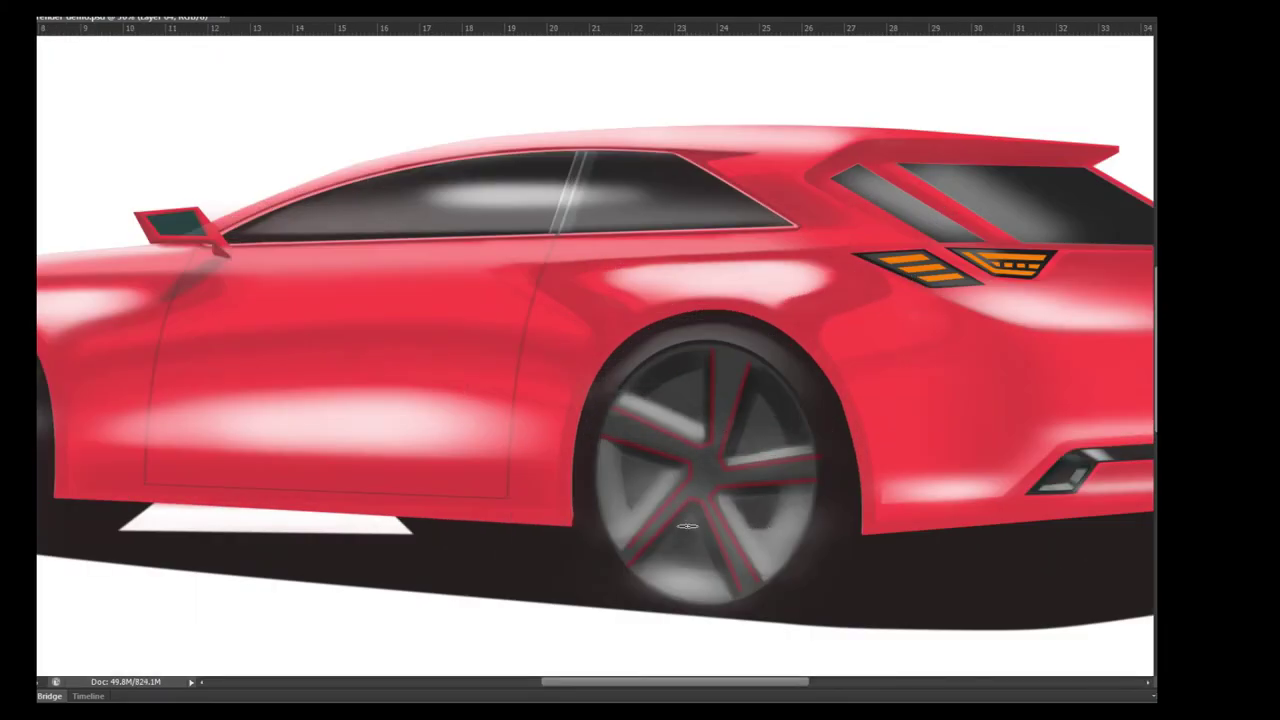
scroll(700, 510, "left", 10)
scroll(757, 480, "up", 1)
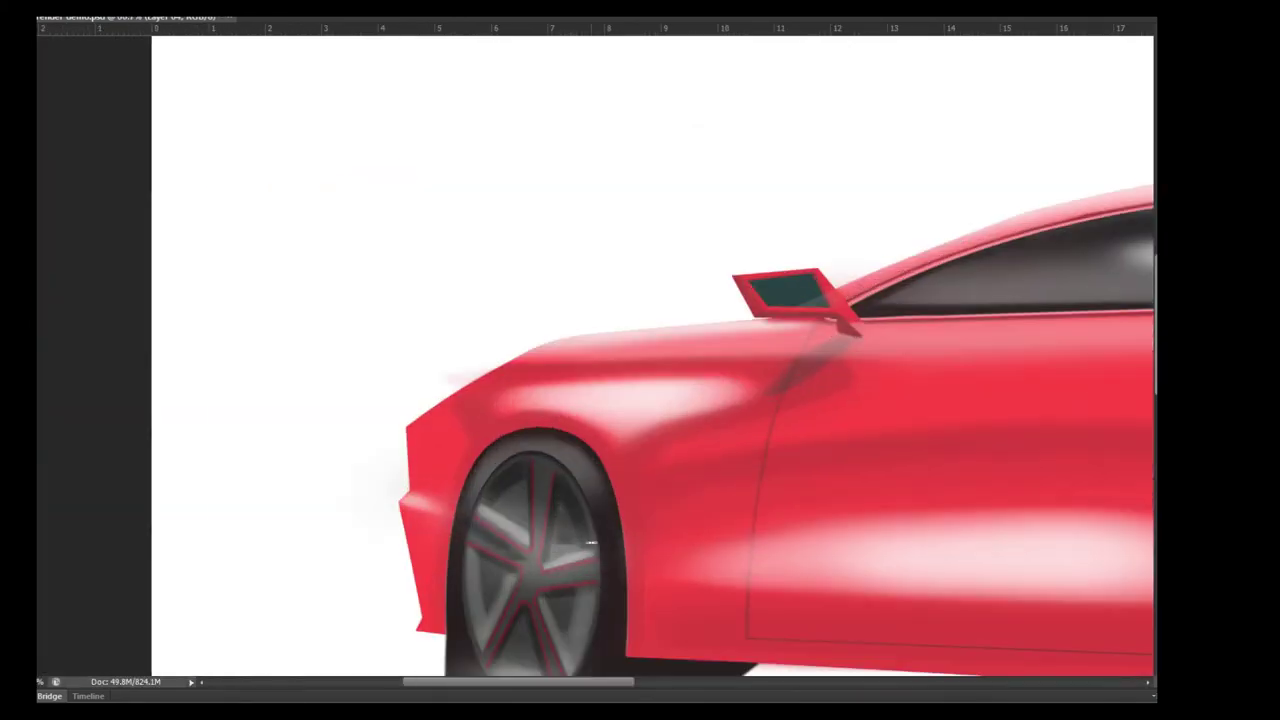
scroll(590, 543, "down", 2)
scroll(677, 409, "right", 10)
scroll(677, 409, "down", 2)
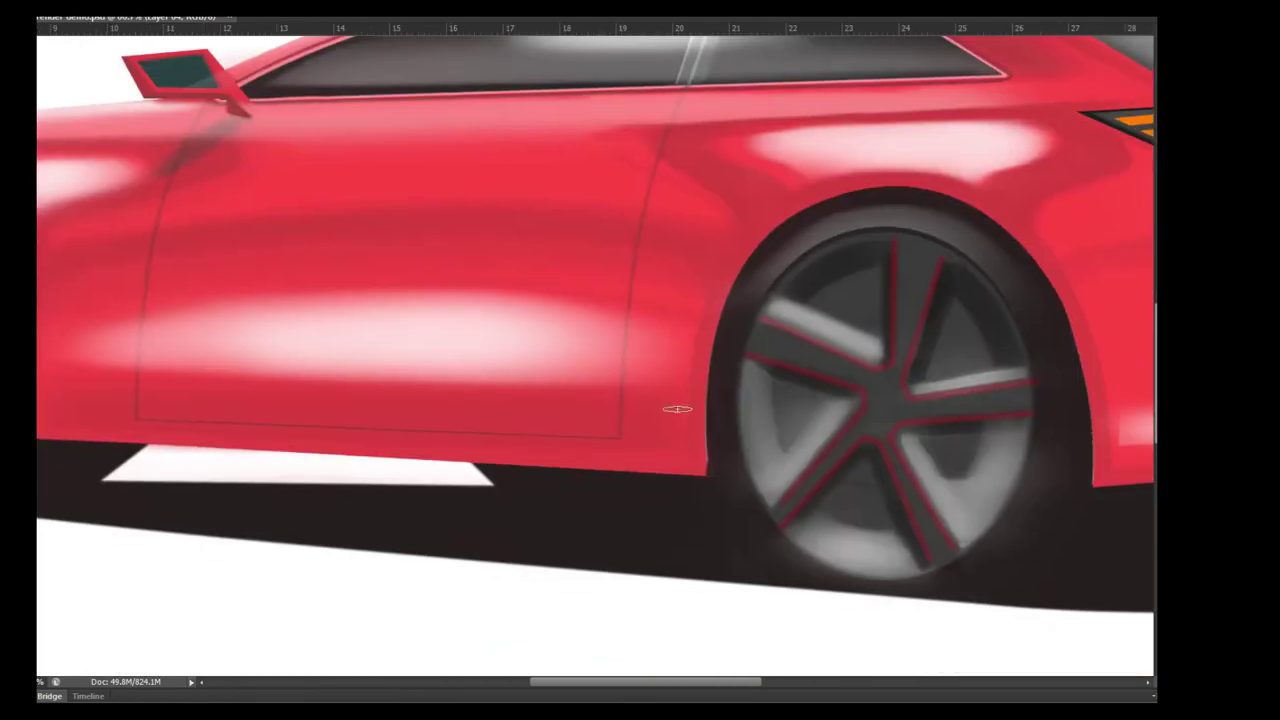
key("ctrl+minus")
key("ctrl+minus")
key("ctrl+minus")
key("ctrl+plus")
key("ctrl+plus")
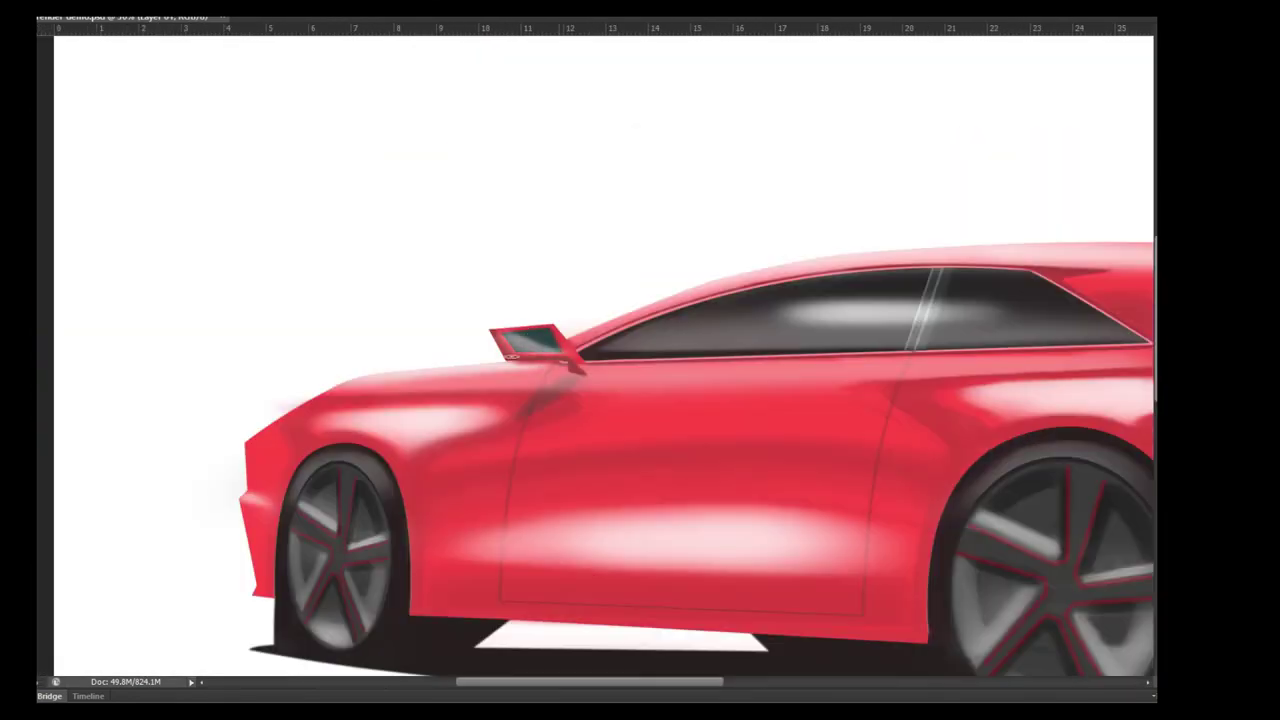
scroll(640, 360, "down", 2)
scroll(640, 360, "right", 10)
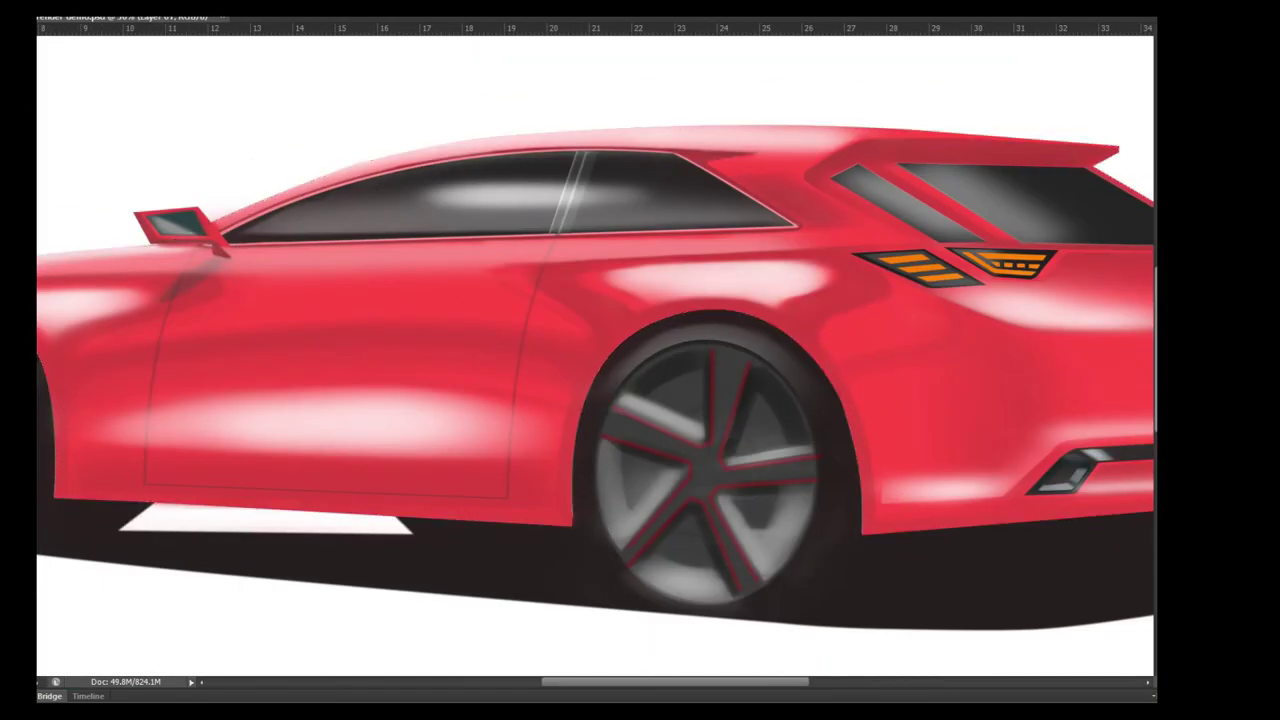
scroll(371, 168, "left", 10)
- Draw the cyan light beam shape across the right of the page
key("ctrl+minus")
key("ctrl+minus")
key("ctrl+minus")
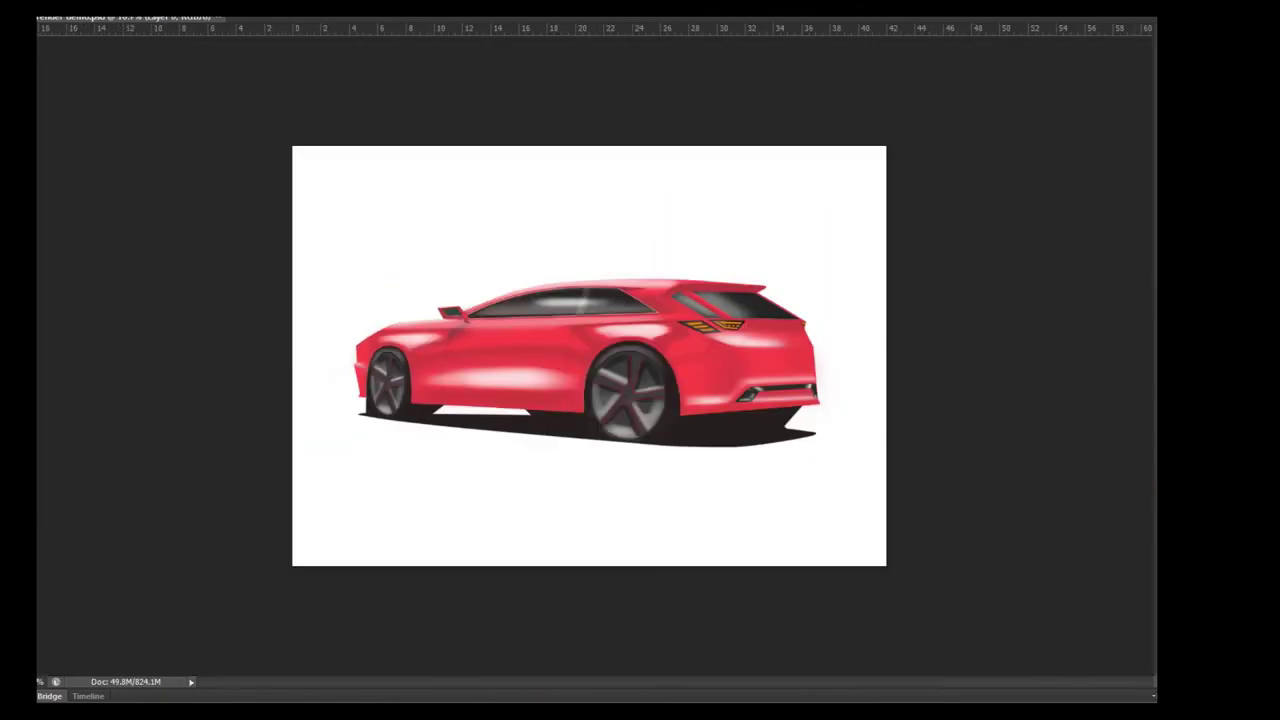
left_click(951, 114)
left_click(671, 100)
left_click(669, 146)
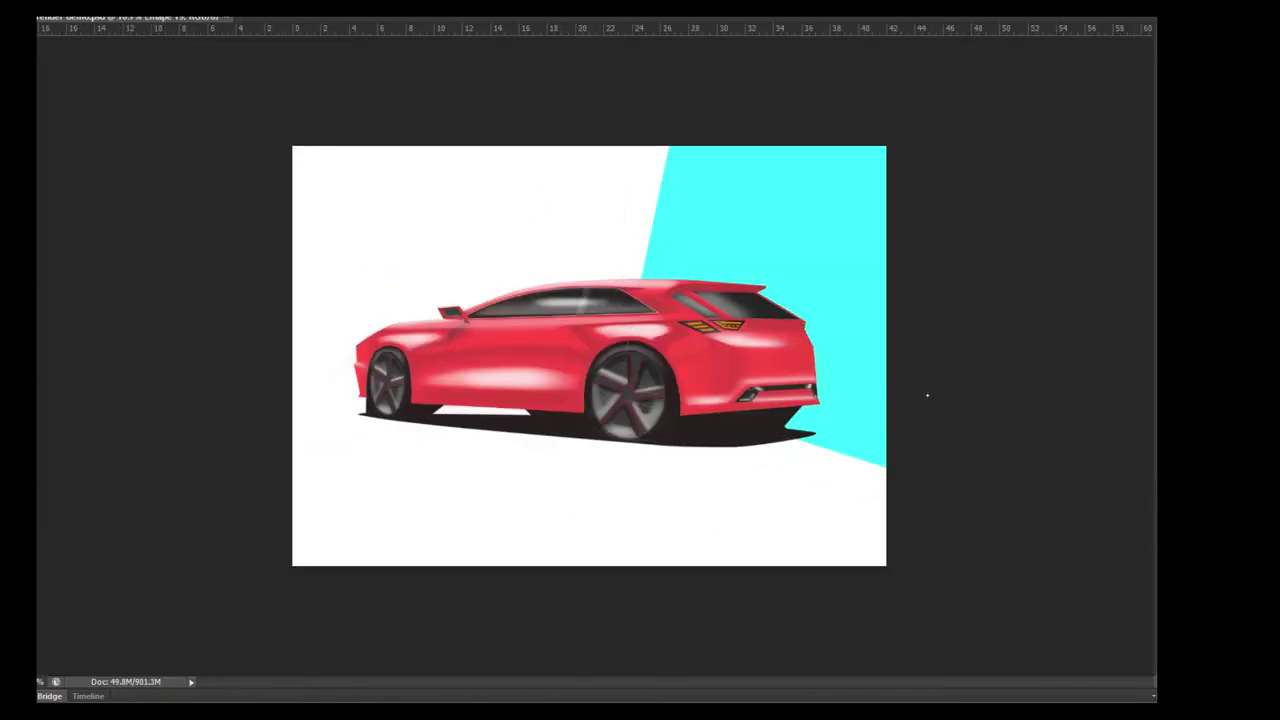
key("ctrl+plus")
- On a new layer, brush a cyan-grey reflection over the car's rear, keeping the shadow beneath dark
key("ctrl+shift+alt+n")
left_click_drag(900, 255, 900, 400)
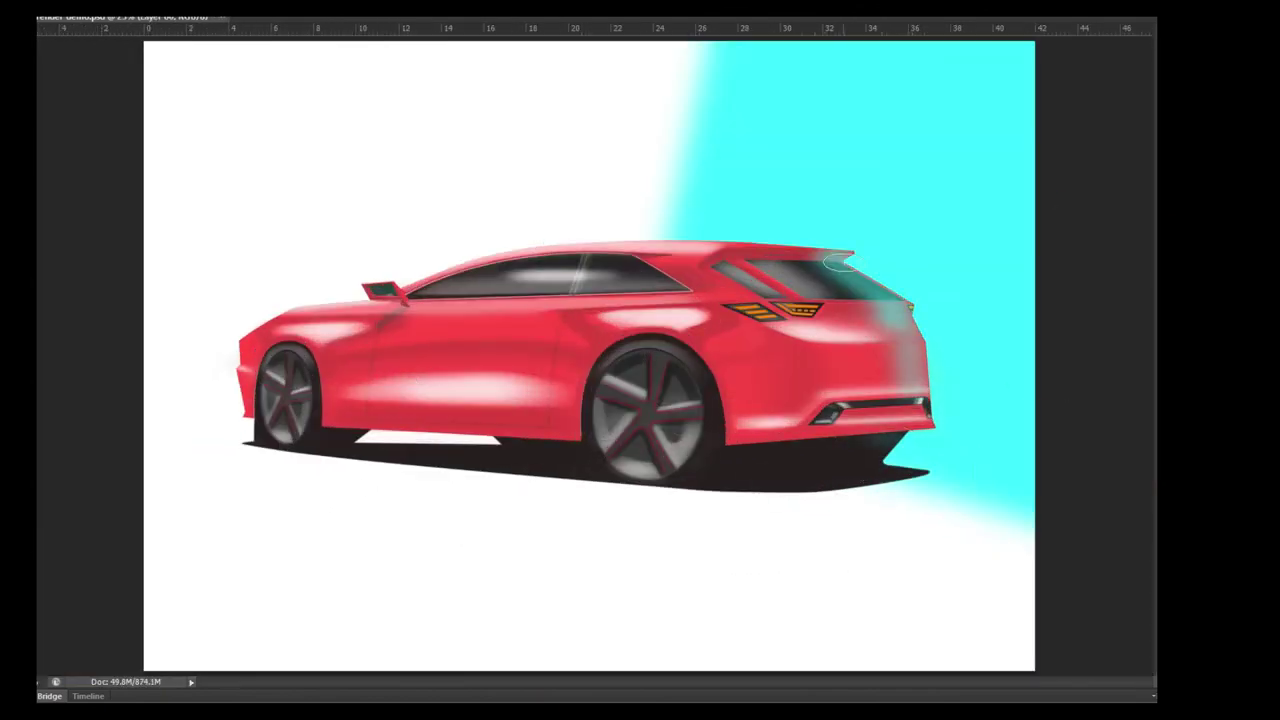
mouse_move(980, 470)
left_mouse_down()
mouse_move(737, 451)
mouse_move(571, 634)
mouse_move(791, 577)
mouse_move(980, 600)
left_mouse_up()
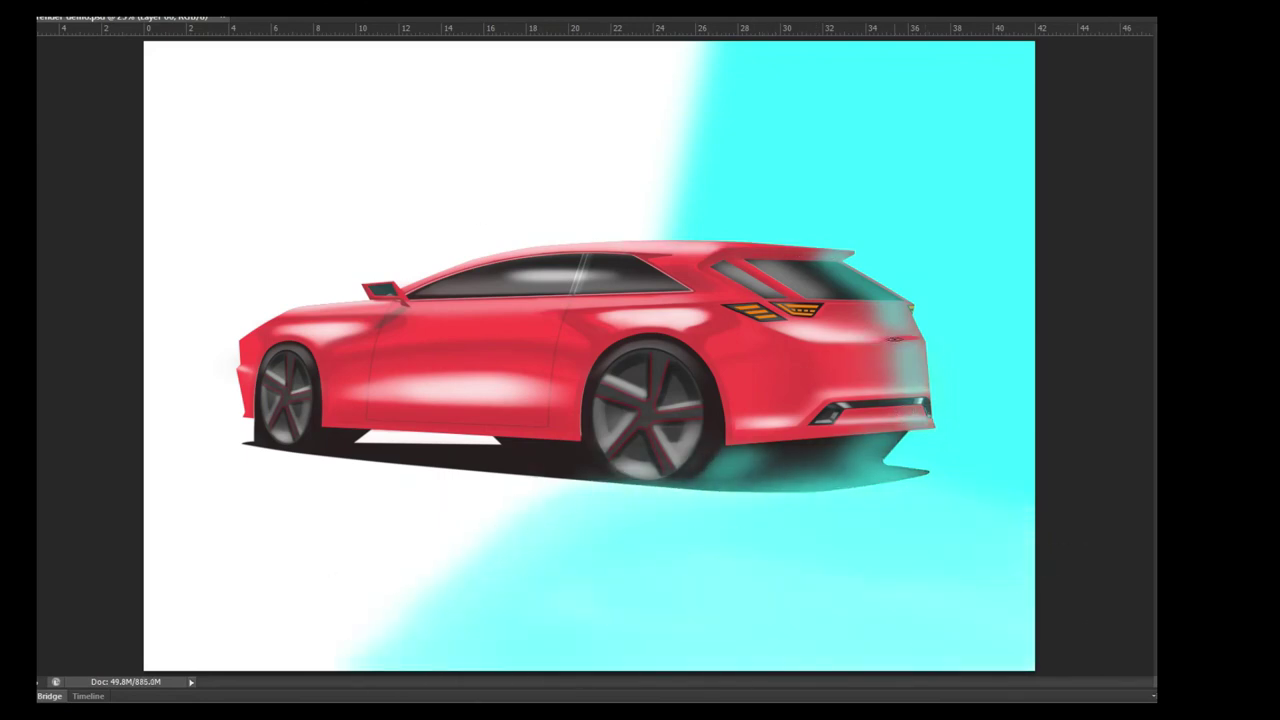
left_click_drag(900, 465, 600, 460)
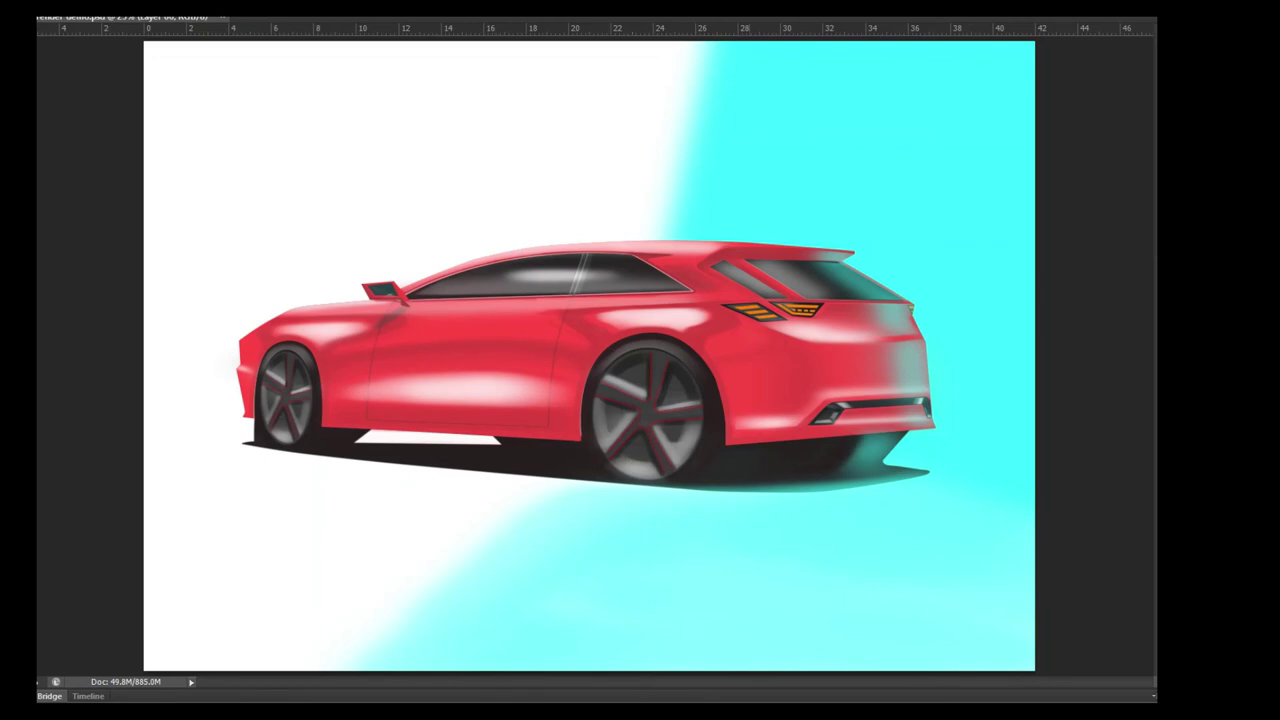
key("ctrl+minus")
key("ctrl+minus")
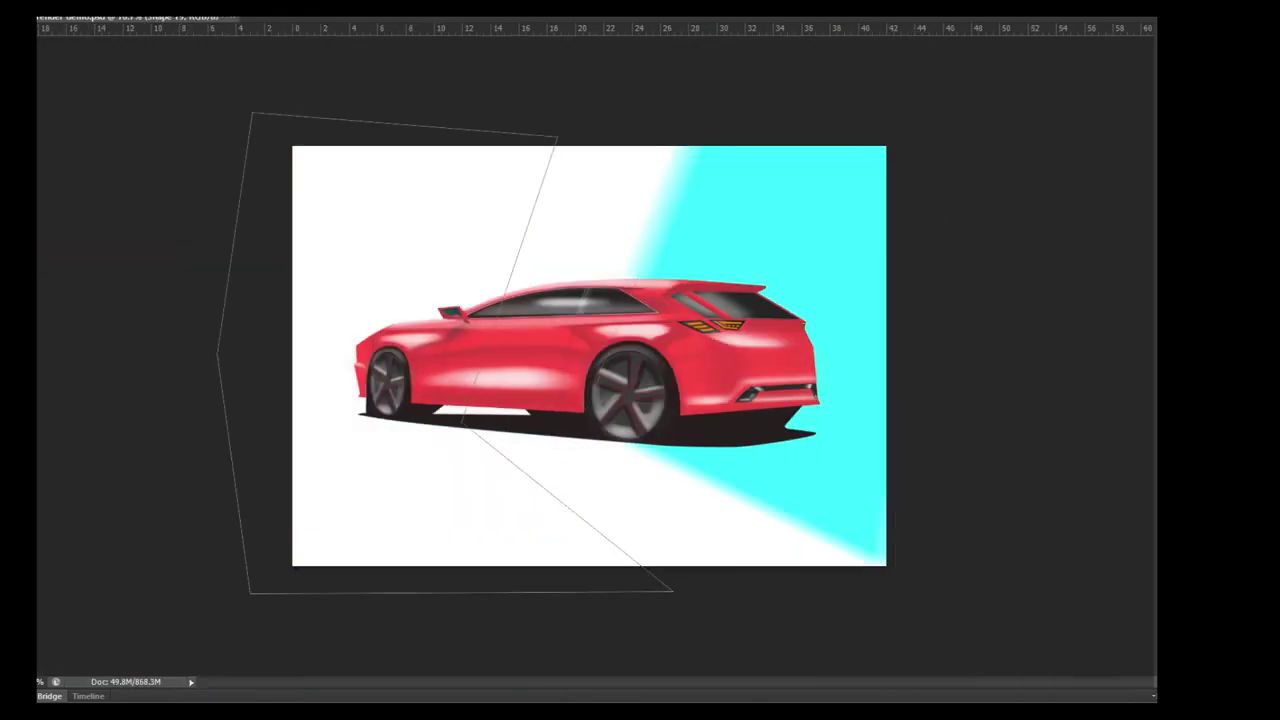
- Brush cyan reflections over the rear window and flank and brighten the tail lights yellow-orange
scroll(890, 312, "up", 2)
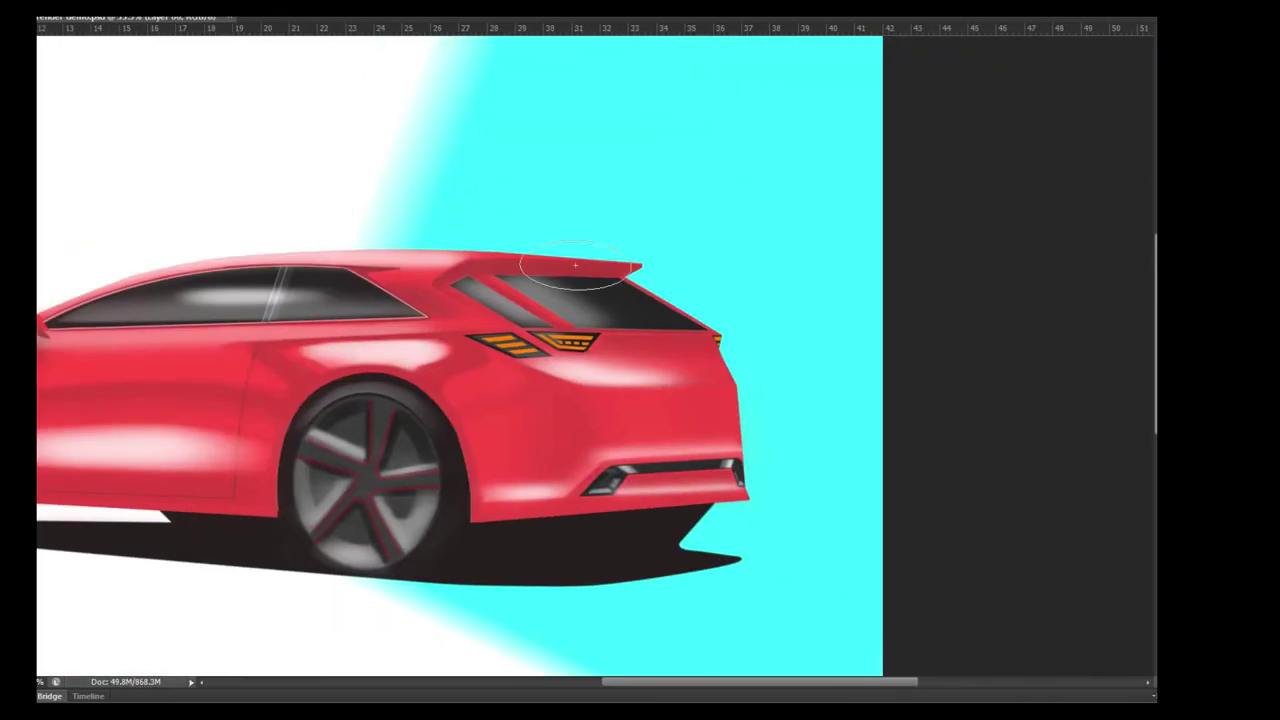
mouse_move(575, 265)
left_mouse_down()
mouse_move(731, 571)
mouse_move(718, 371)
left_mouse_up()
scroll(510, 276, "up", 2)
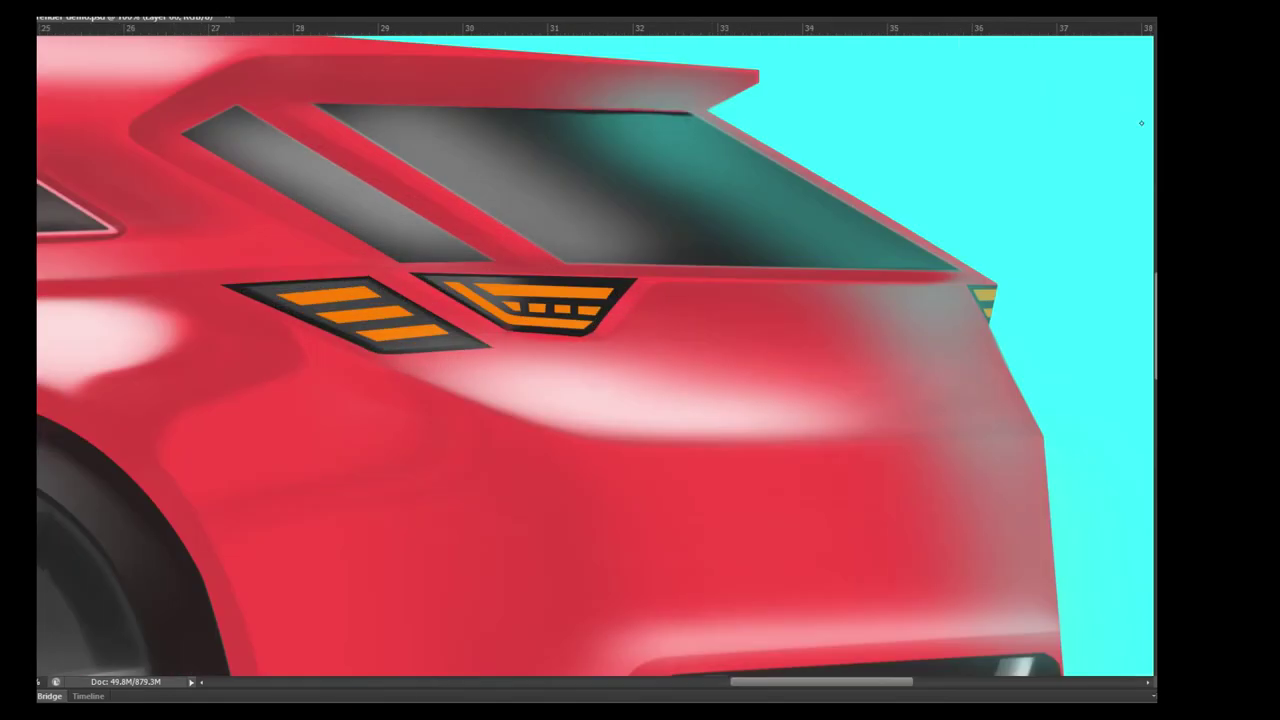
scroll(598, 116, "up", 1)
scroll(541, 224, "down", 2)
scroll(541, 224, "down", 2)
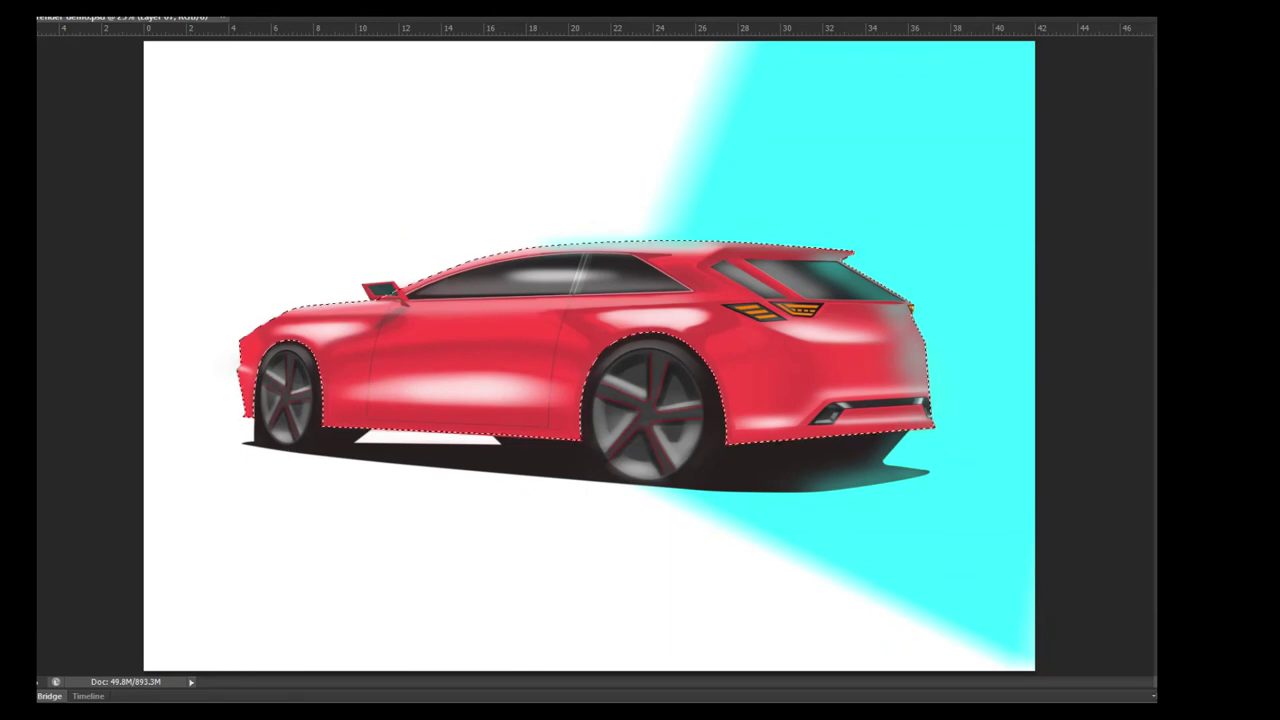
key("ctrl+v")
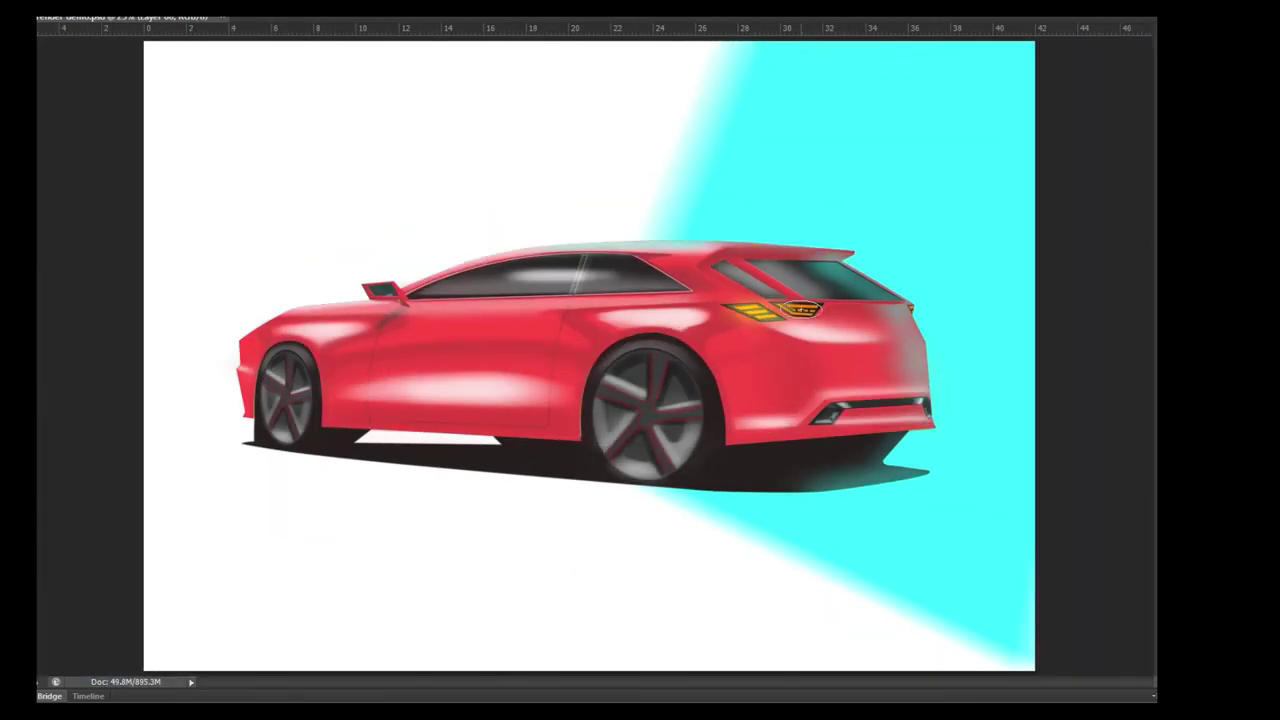